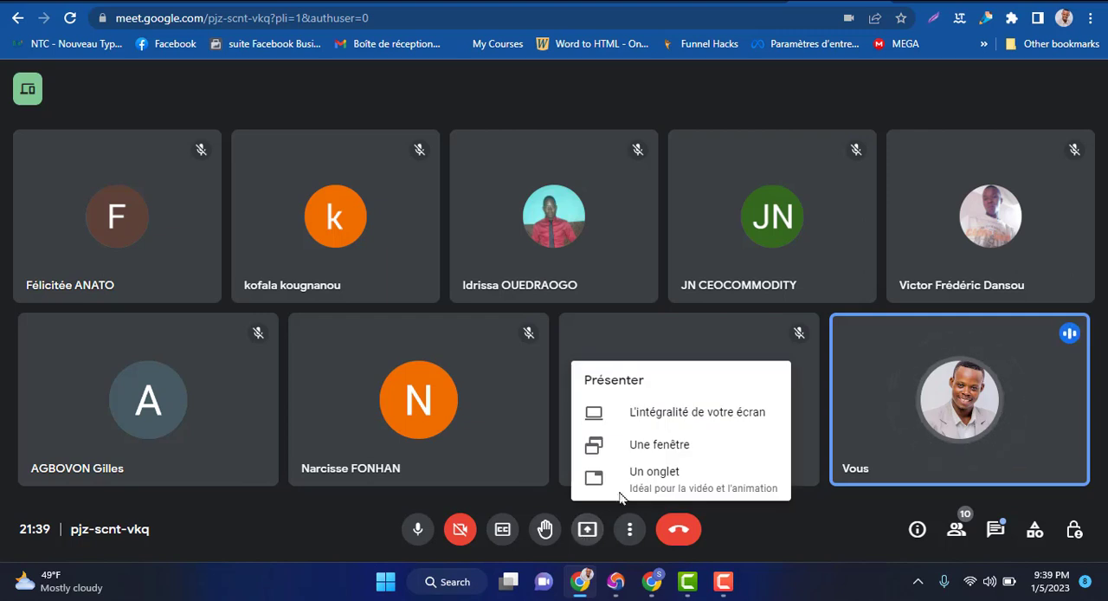
Present the entire screen to the meeting participants
click(677, 414)
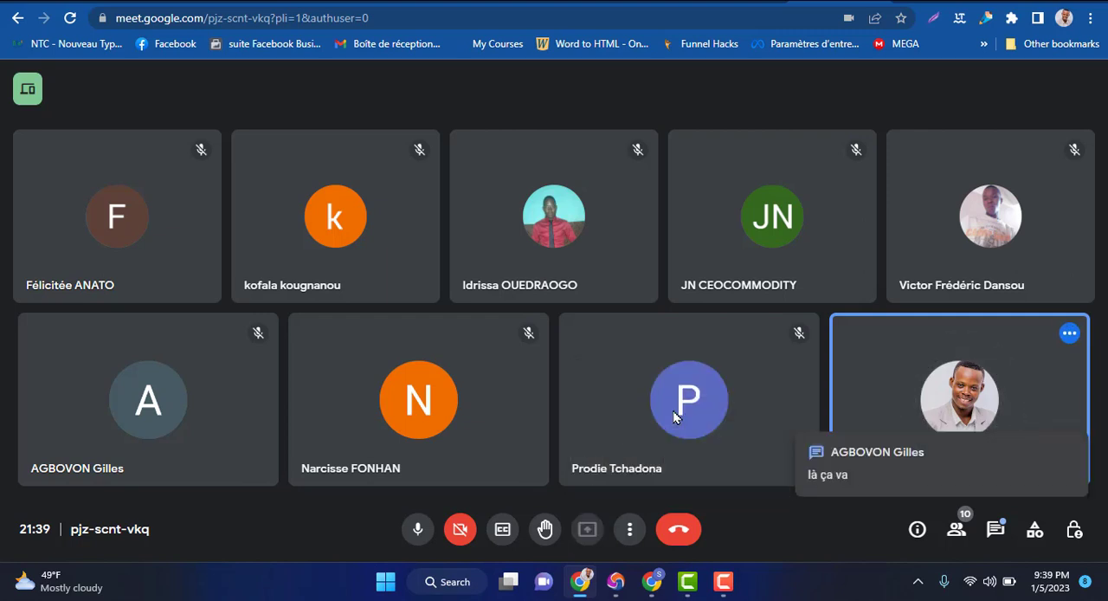
click(430, 232)
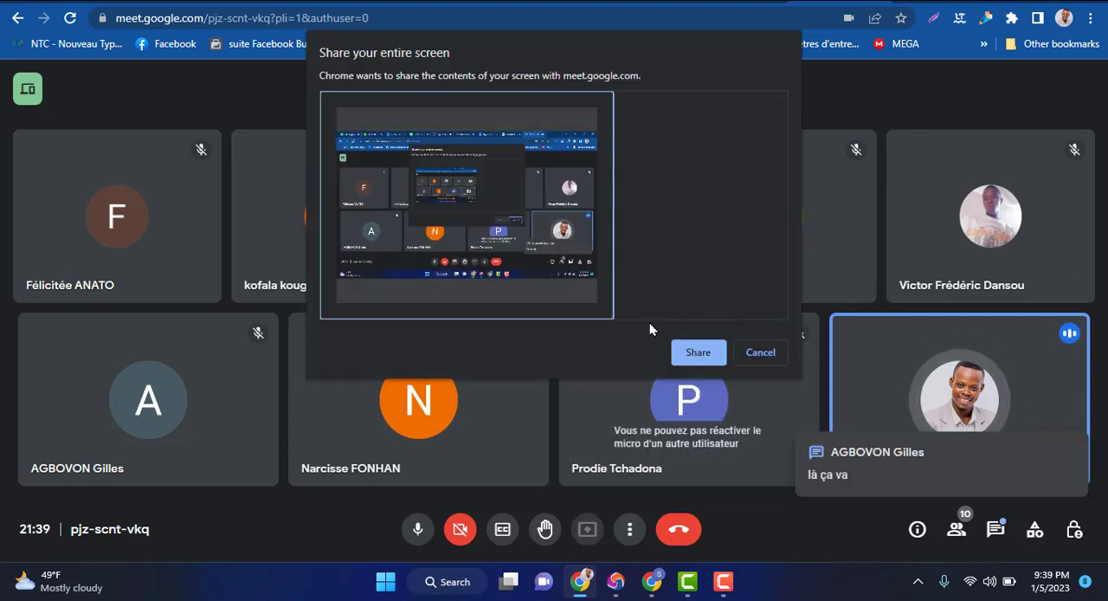
click(695, 352)
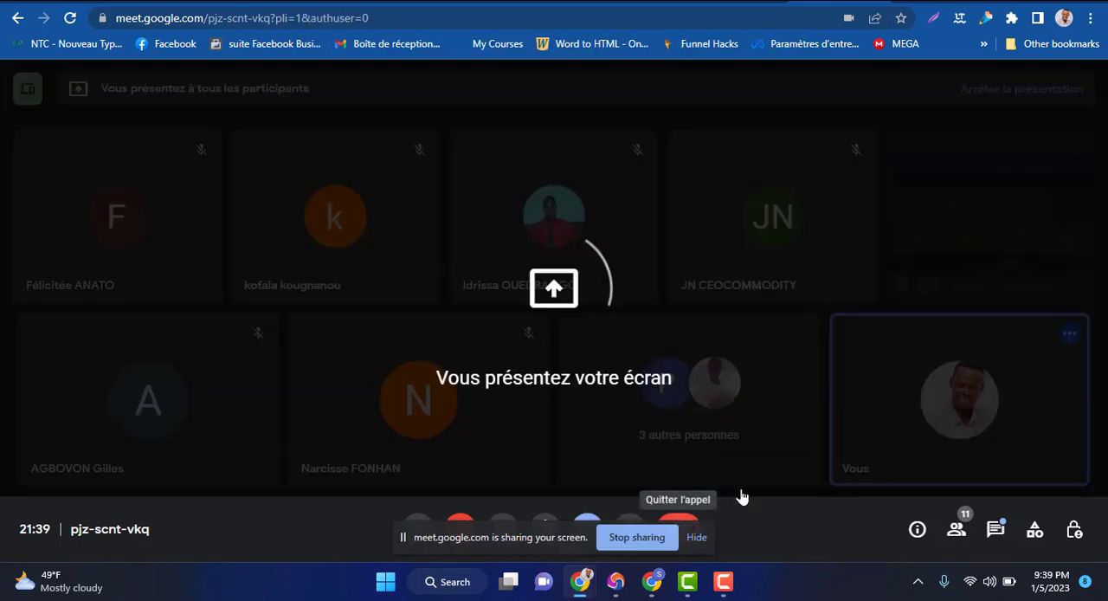
Switch to the WordPress dashboard, hide the screen-sharing notice, and dismiss the Page Builder Framework welcome message
click(651, 589)
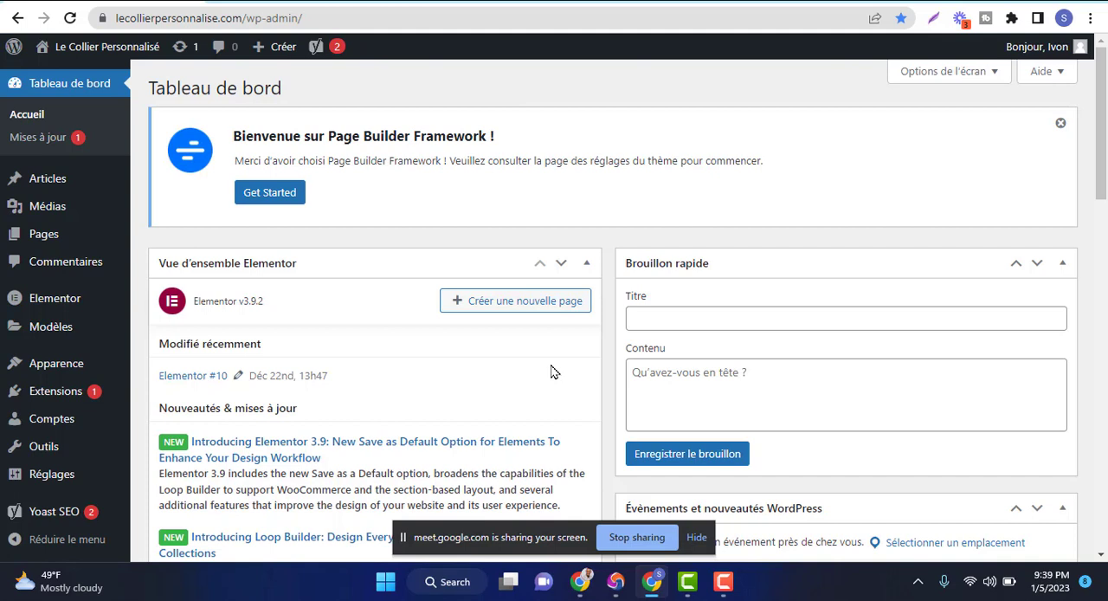
click(695, 537)
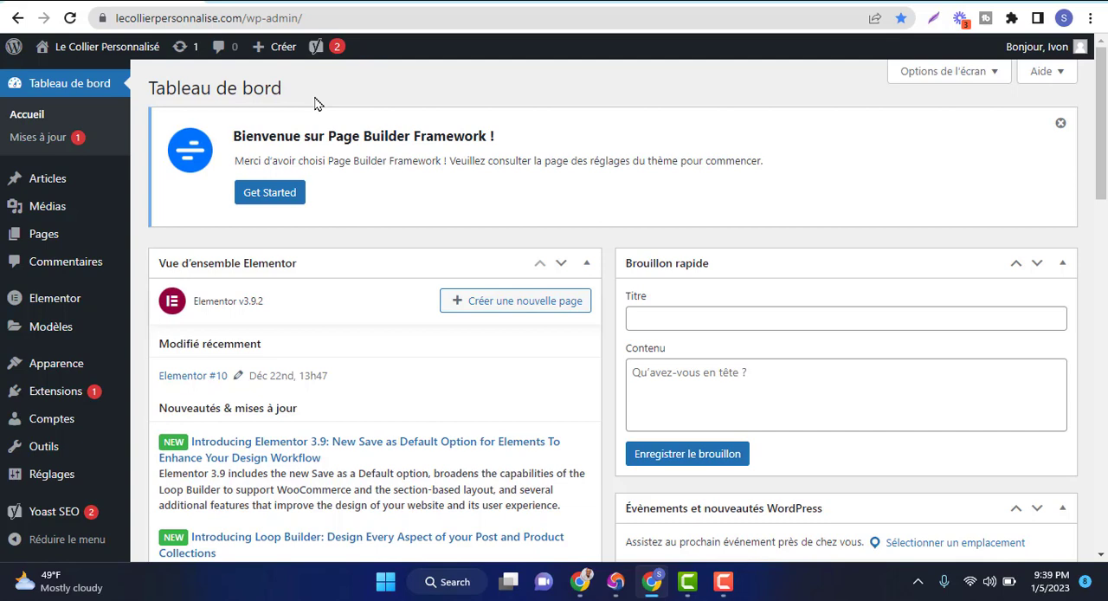
click(1062, 127)
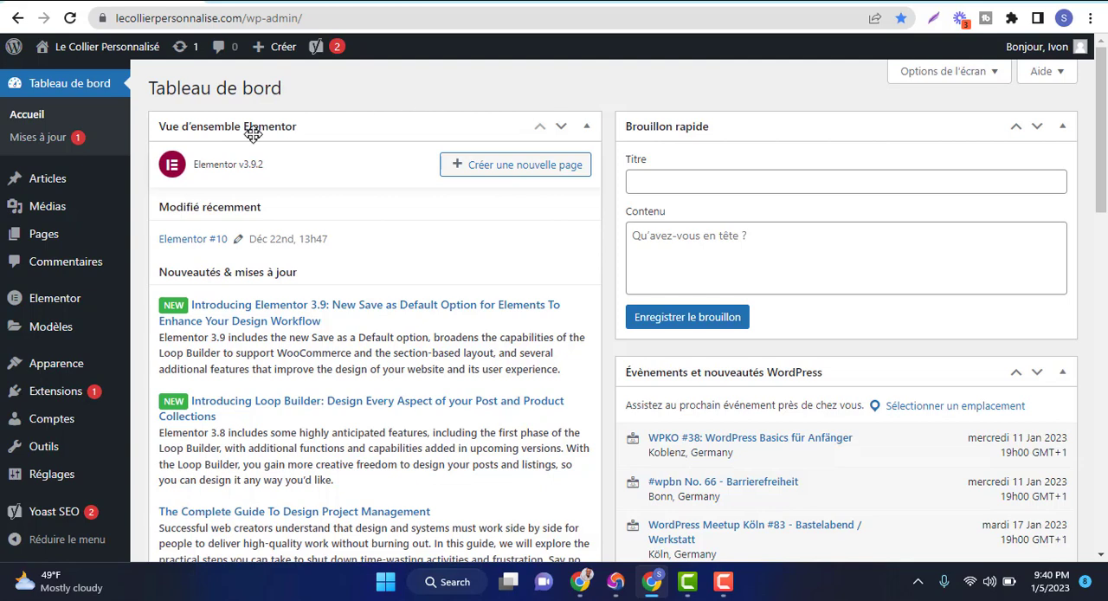
Open the editor for adding a new article in a separate browser tab and switch to it
mouse_move(43, 180)
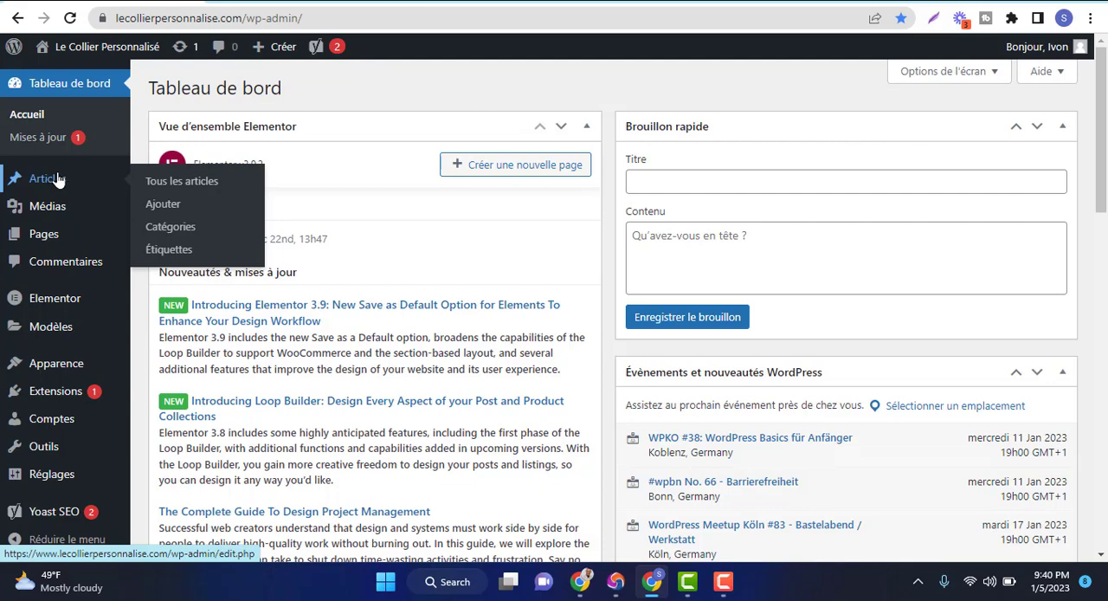
right_click(163, 207)
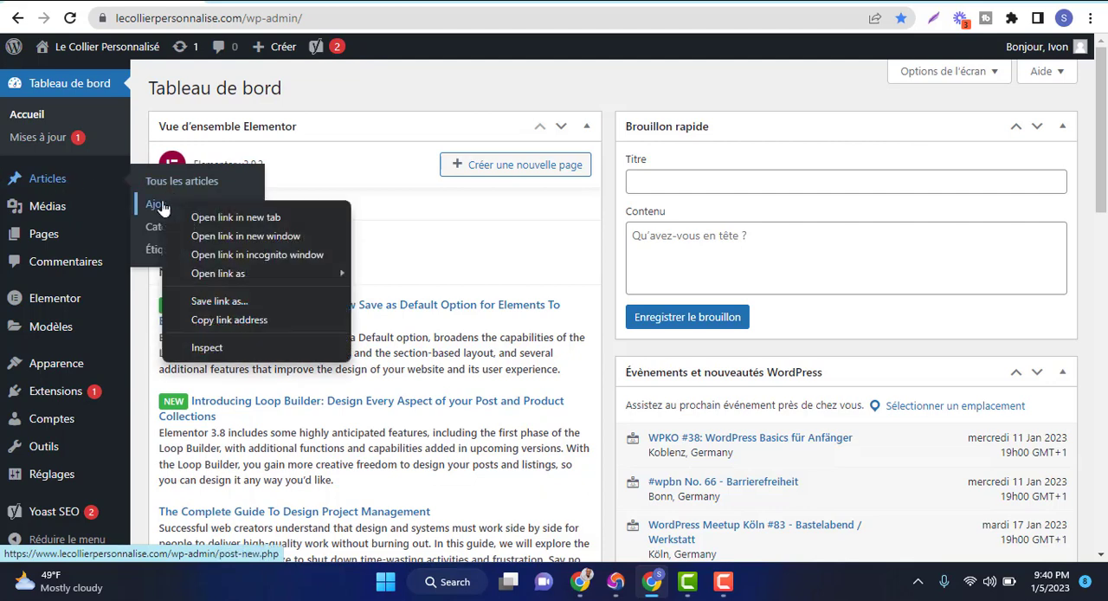
click(191, 214)
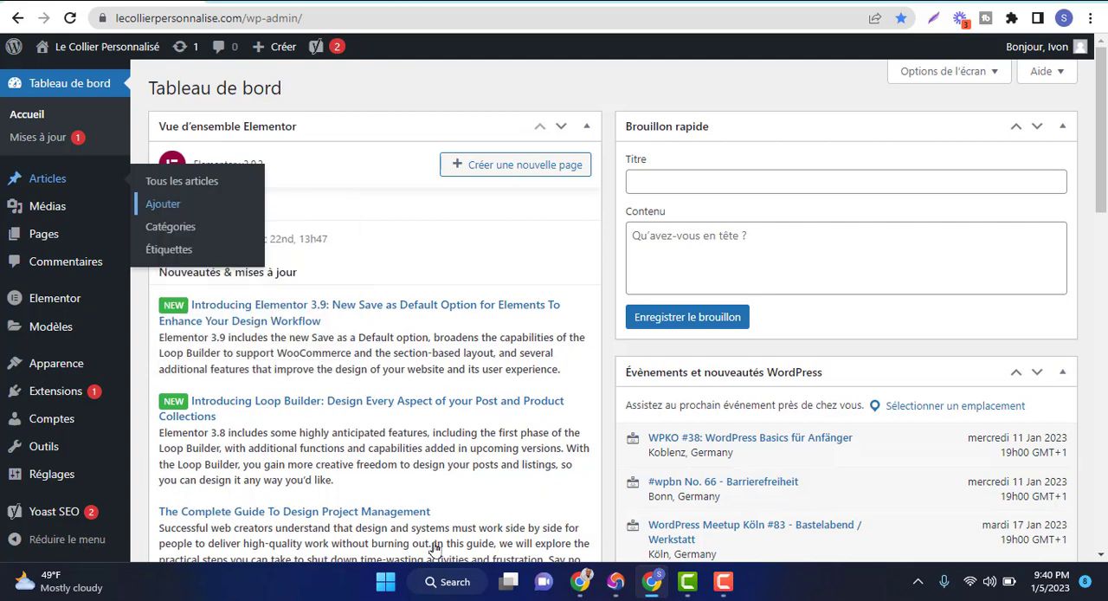
key(ctrl+Tab)
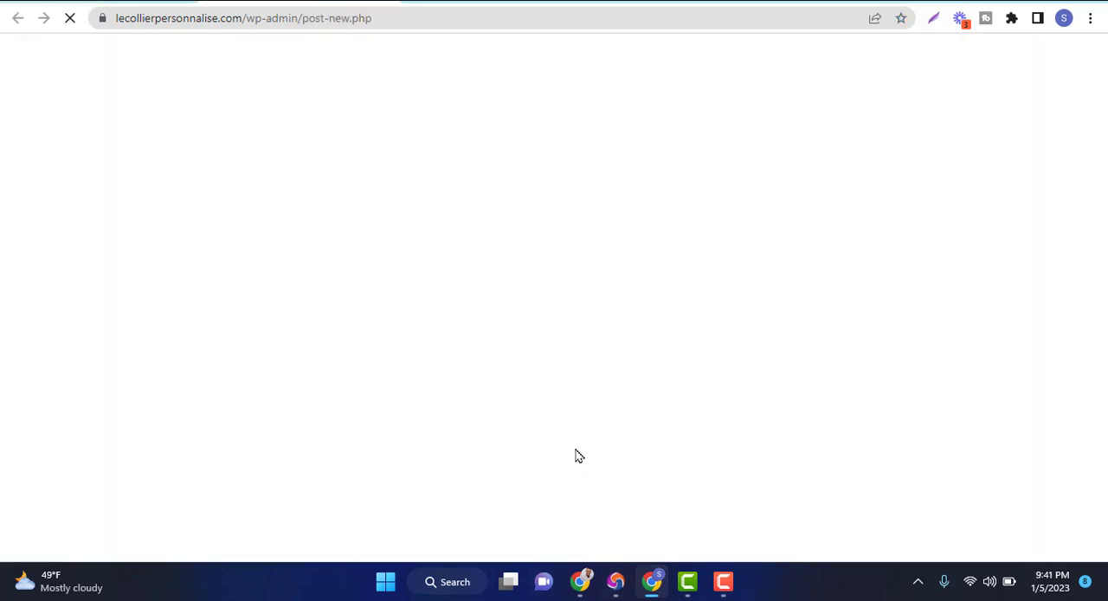
Switch to the Google Meet call, admit the person waiting to join, and return to the new WordPress article
mouse_move(580, 581)
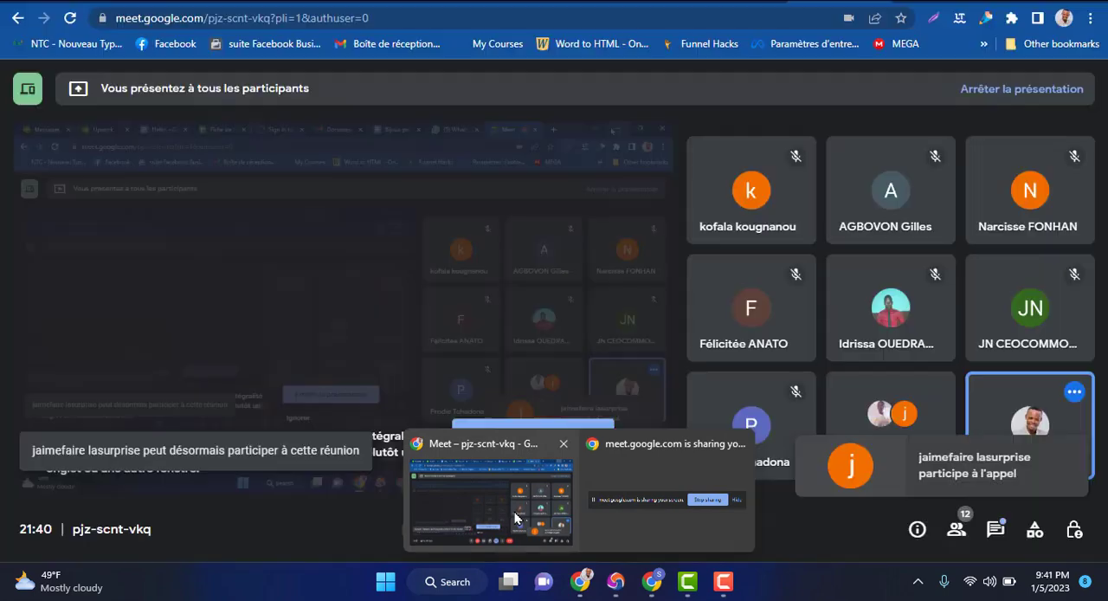
click(559, 511)
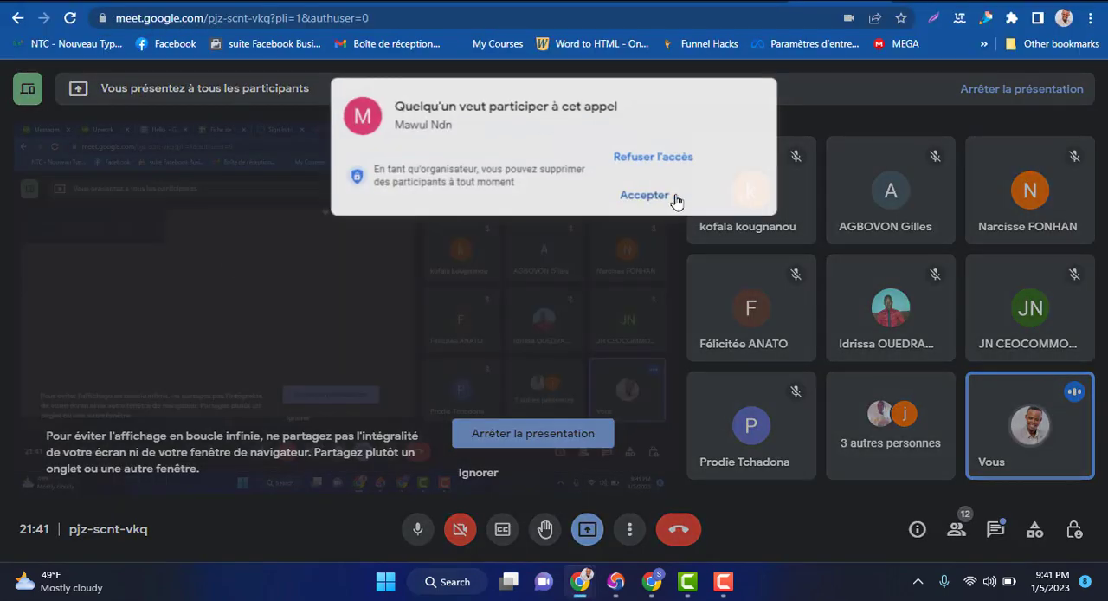
click(675, 198)
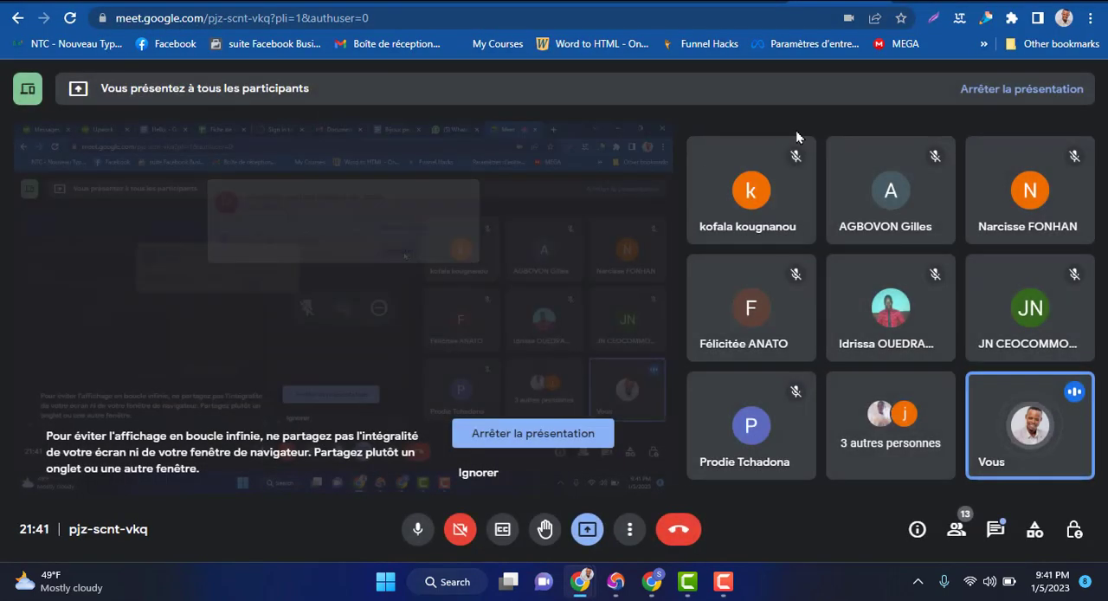
click(653, 581)
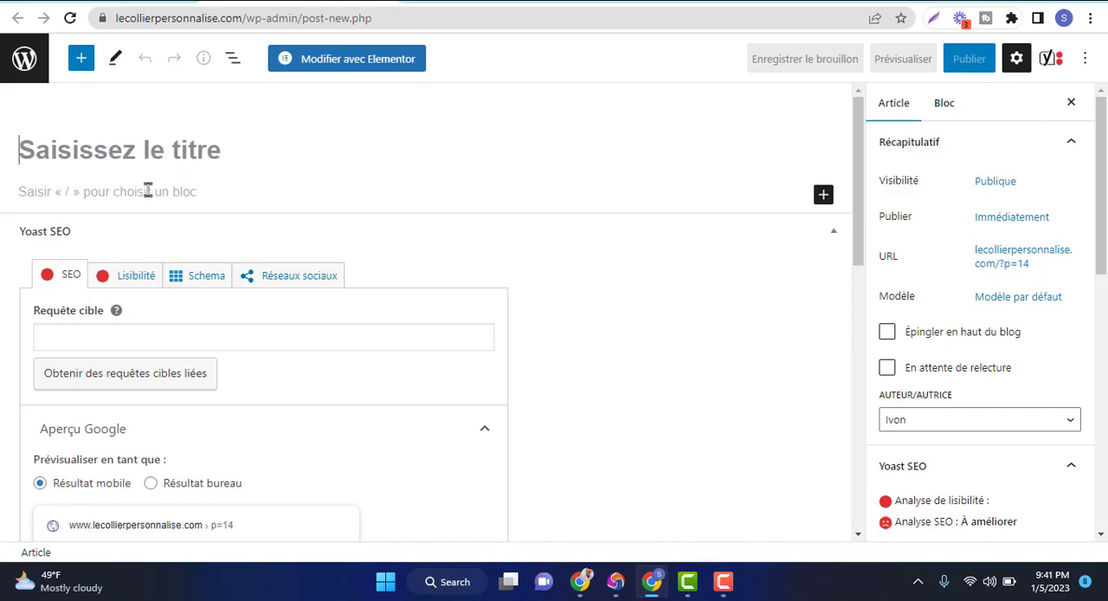
Copy the headline of the Google Docs document "Bijoux personnalisés" and paste it as the WordPress article's title
key(Return)
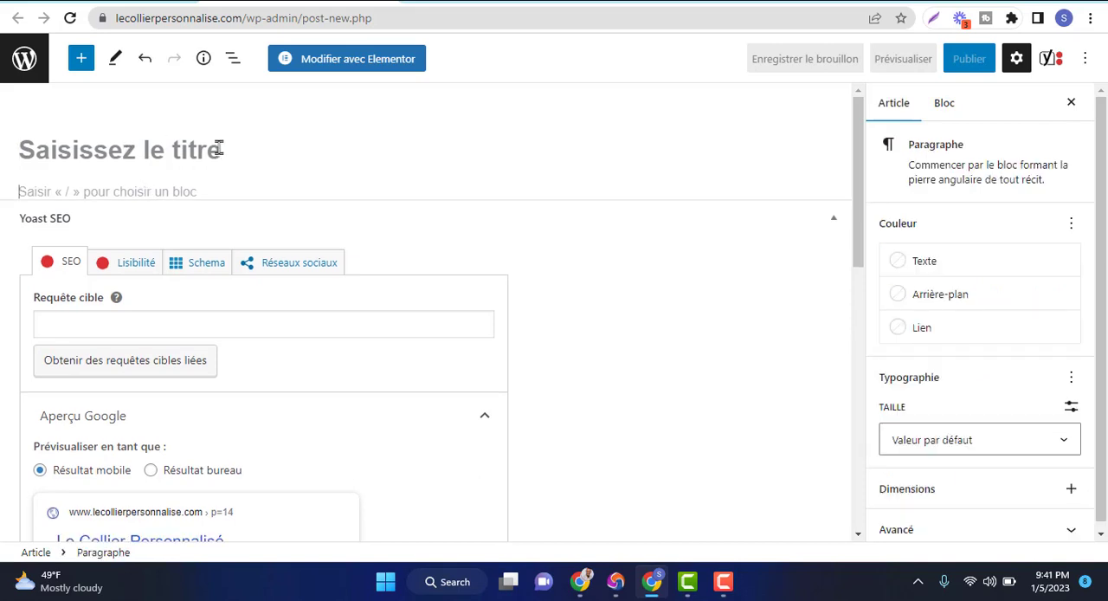
click(193, 153)
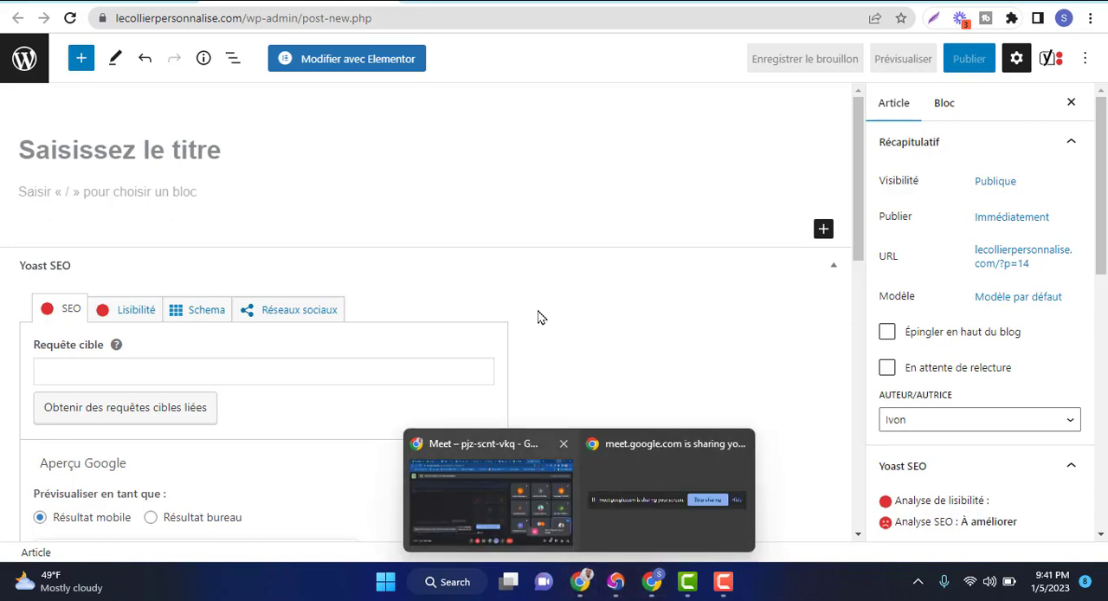
click(505, 498)
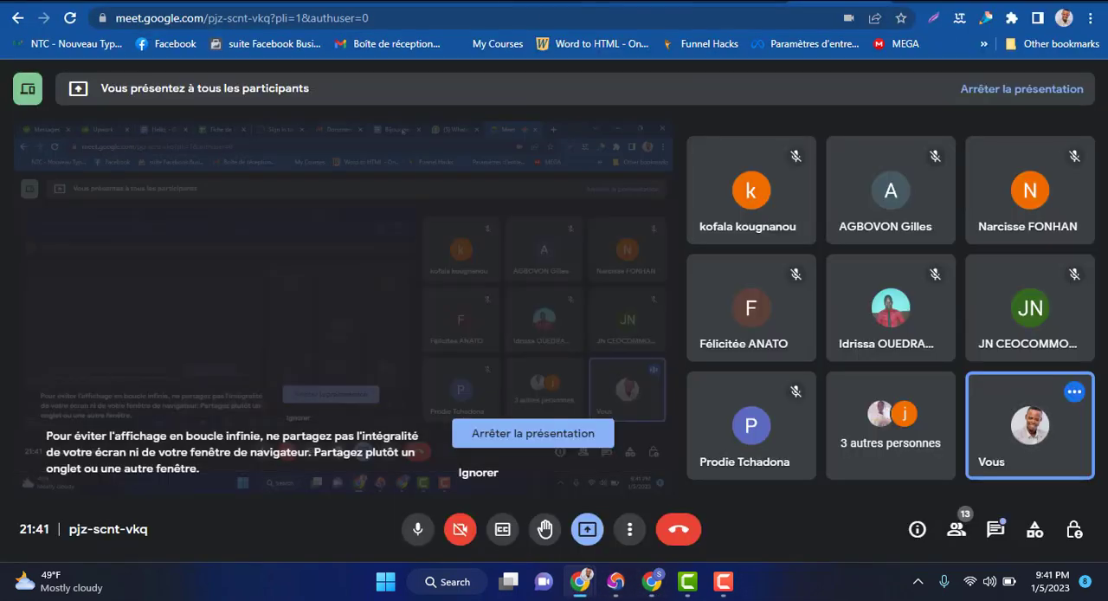
click(645, 0)
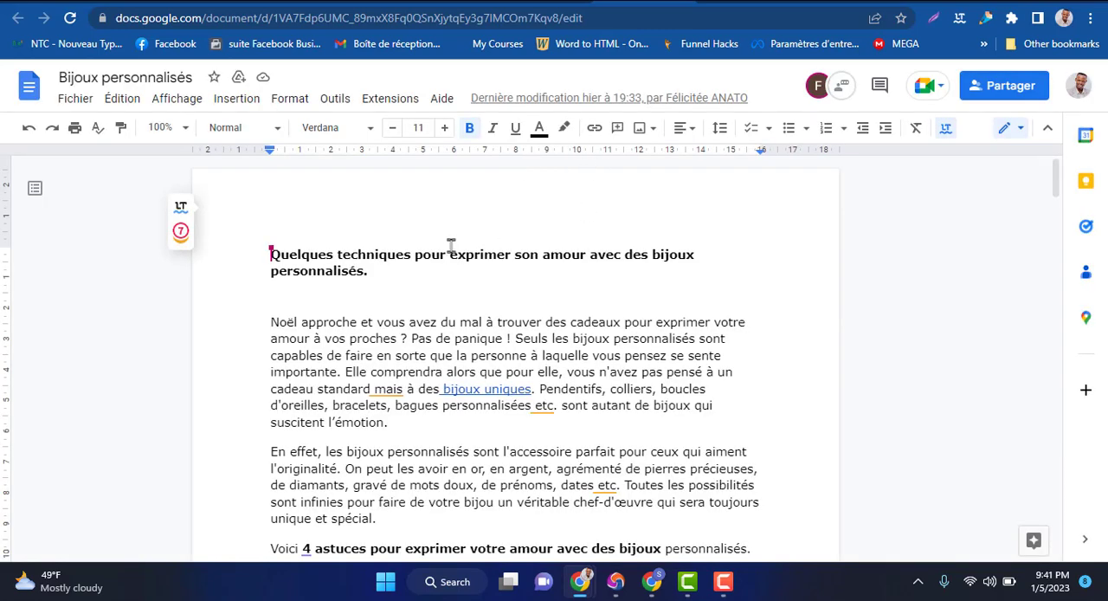
triple_click(274, 256)
key(ctrl+c)
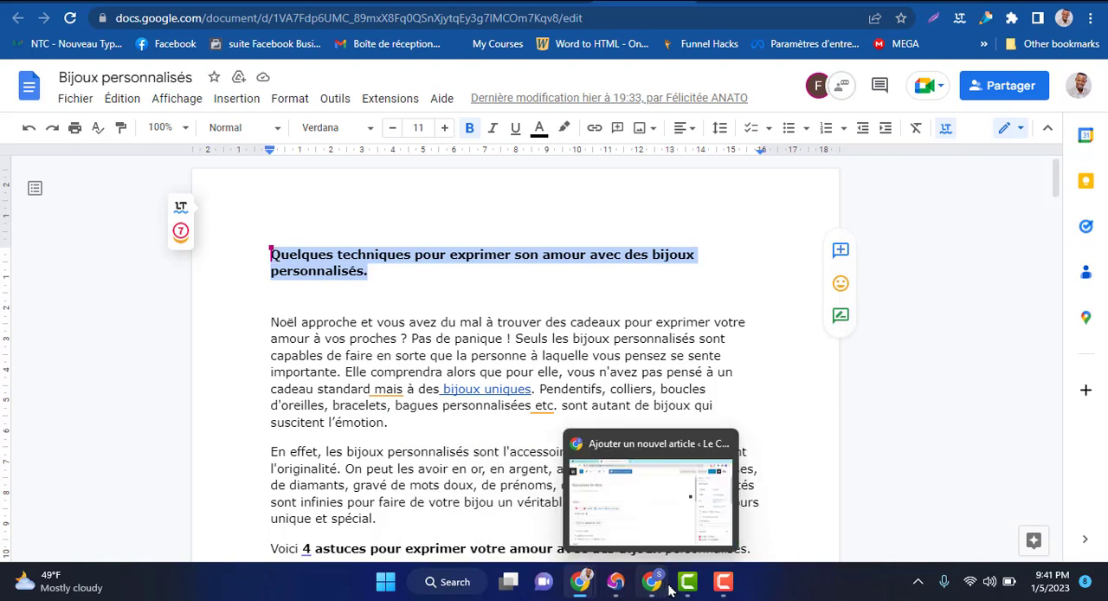
mouse_move(650, 589)
click(650, 493)
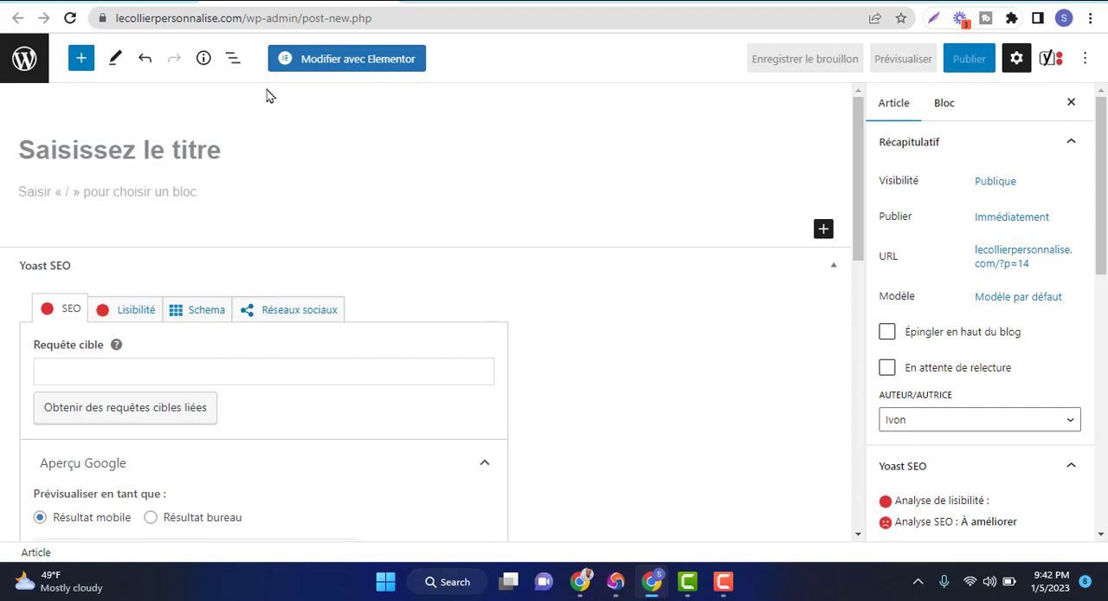
click(157, 150)
key(ctrl+v)
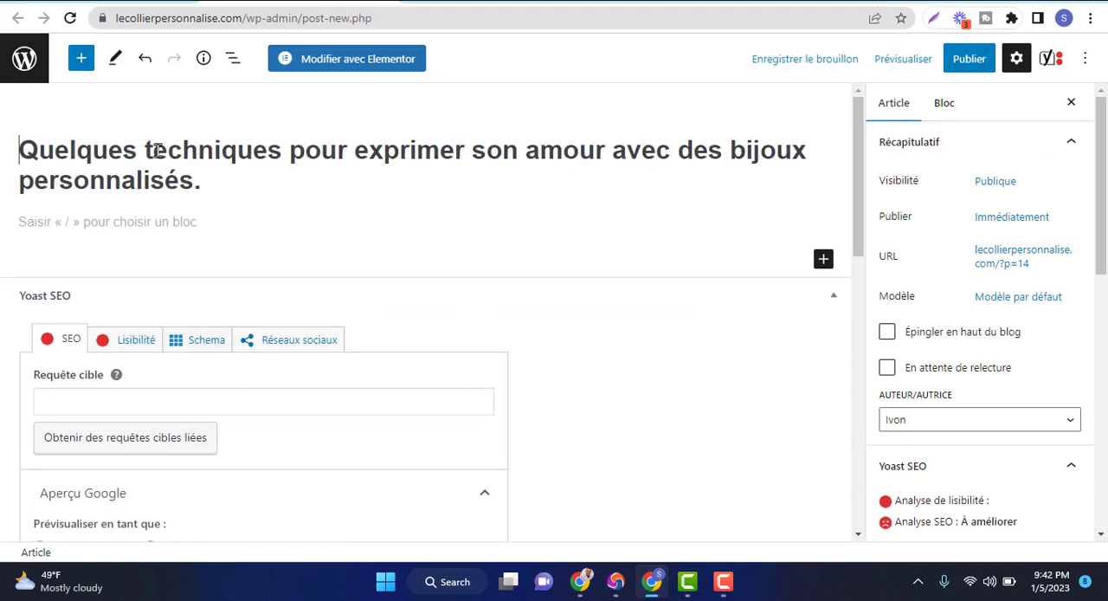
Copy the body text of the Google Docs document, from the paragraph starting "Noël approche" through the end of the conclusion
click(144, 222)
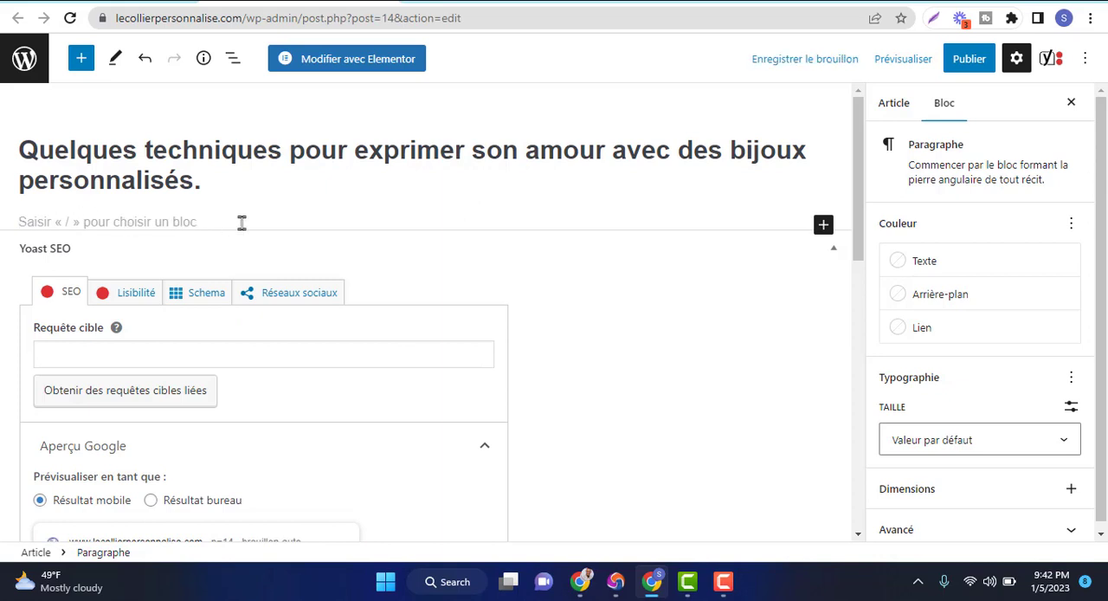
mouse_move(582, 582)
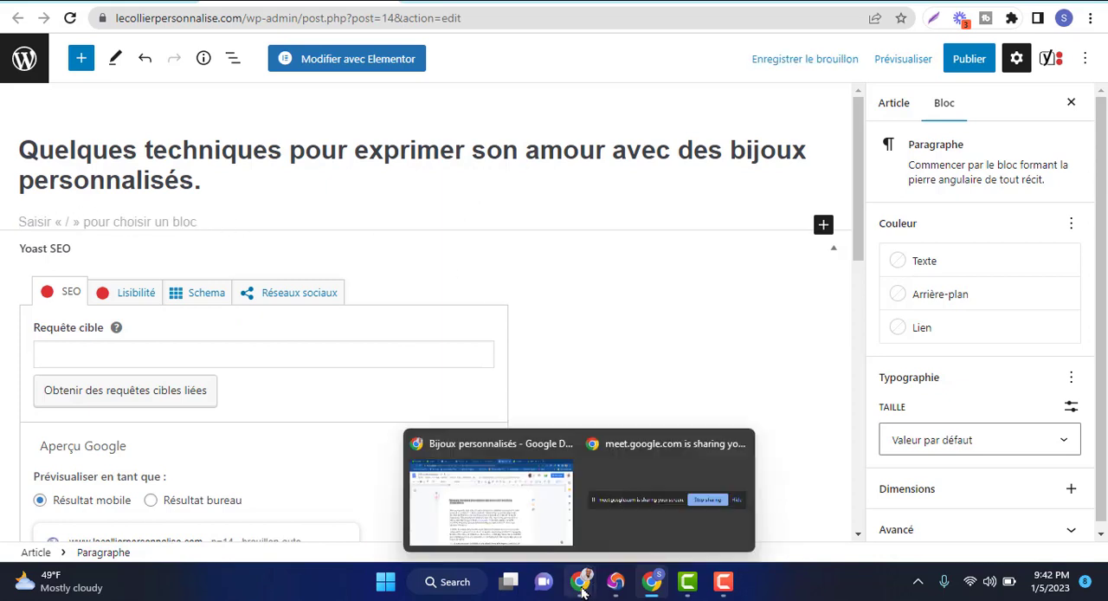
click(477, 433)
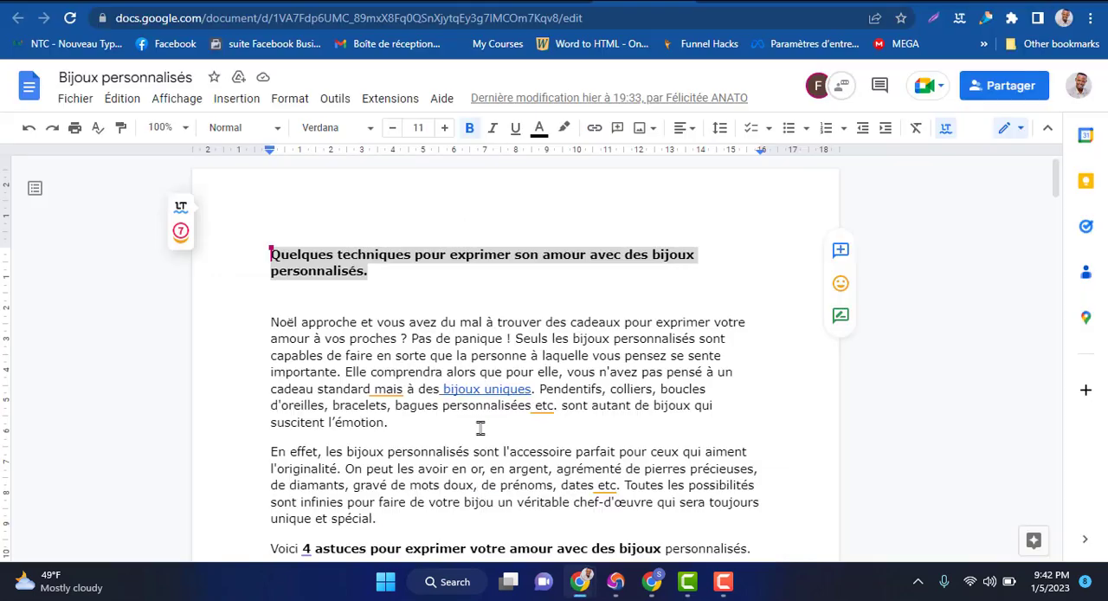
click(286, 326)
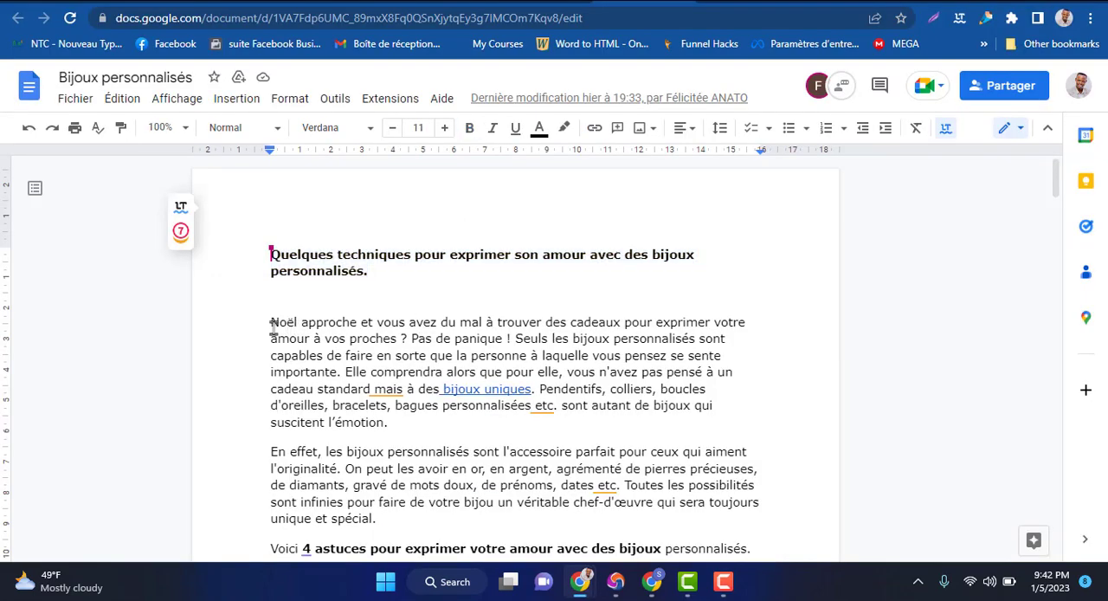
drag(272, 322, 374, 355)
drag(476, 482, 864, 597)
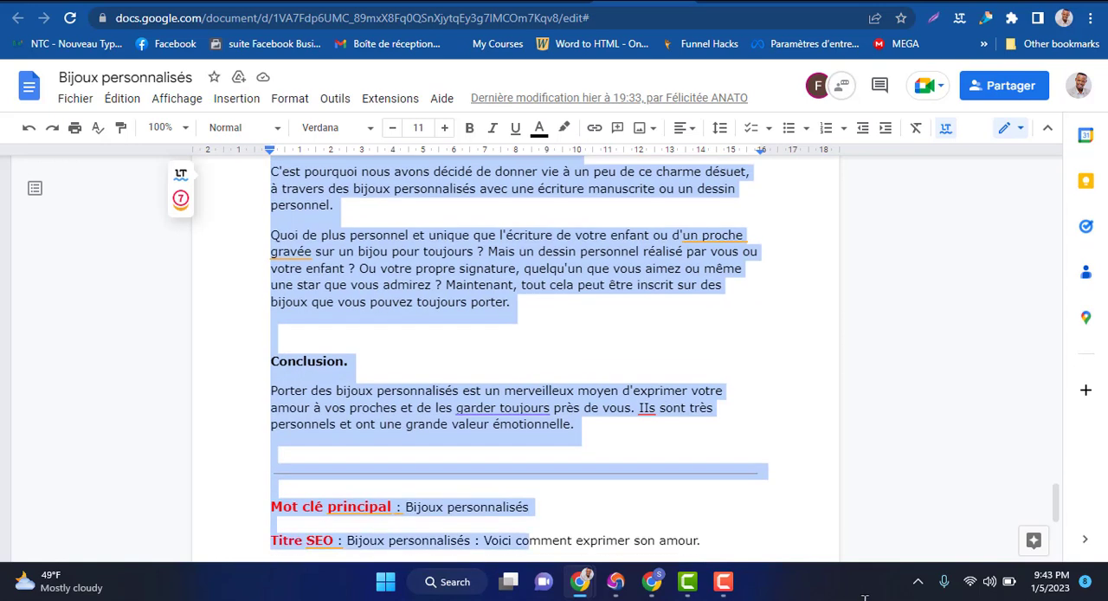
drag(851, 555, 611, 384)
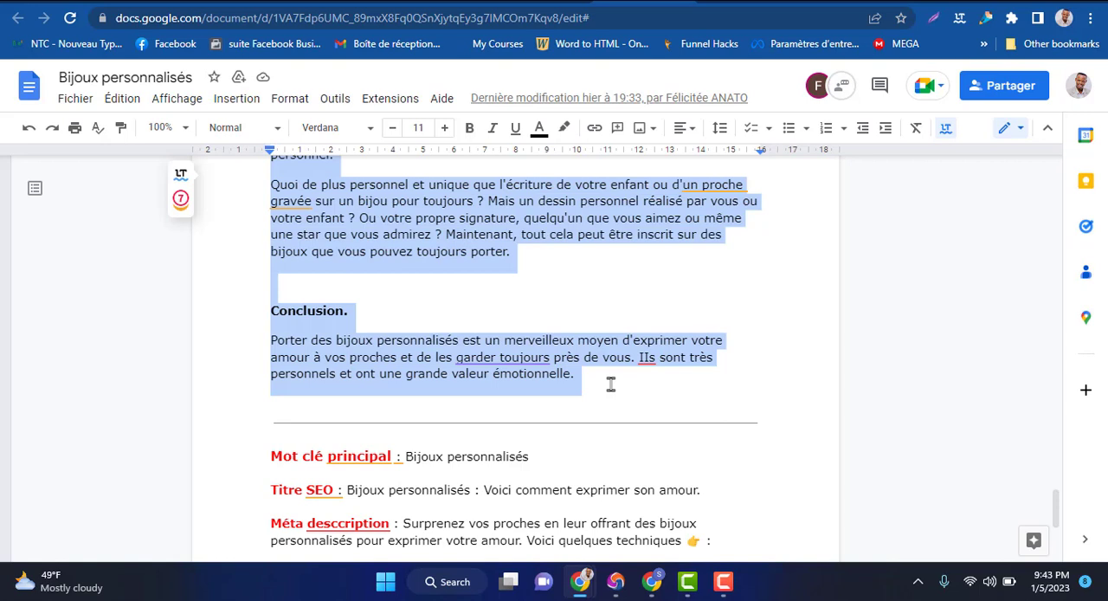
drag(610, 384, 653, 589)
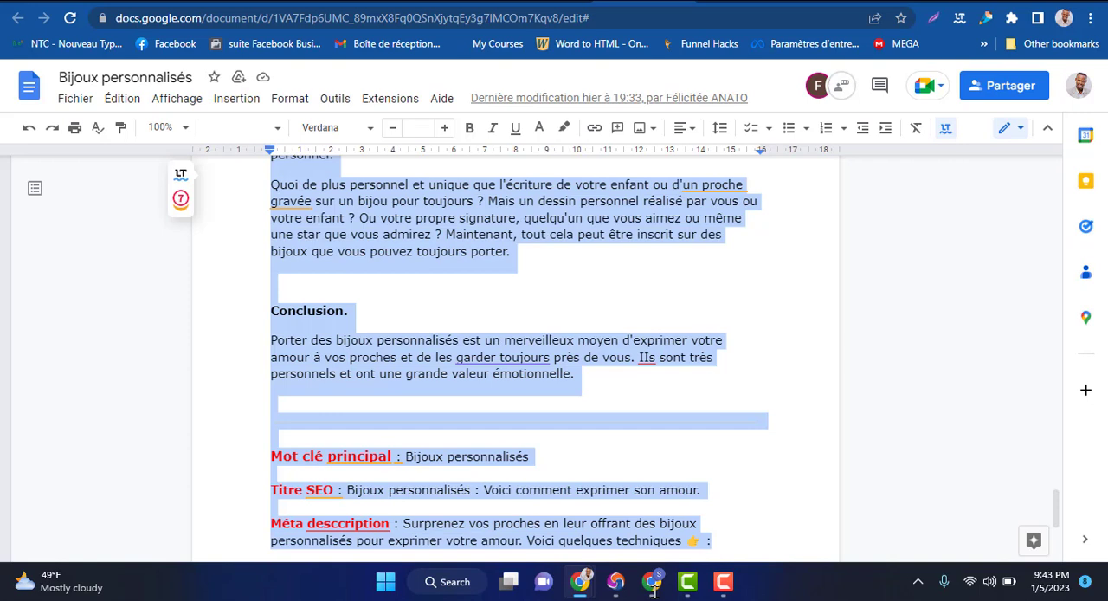
Return to the WordPress article and paste the copied body text into the content area below the title
mouse_move(657, 594)
click(650, 498)
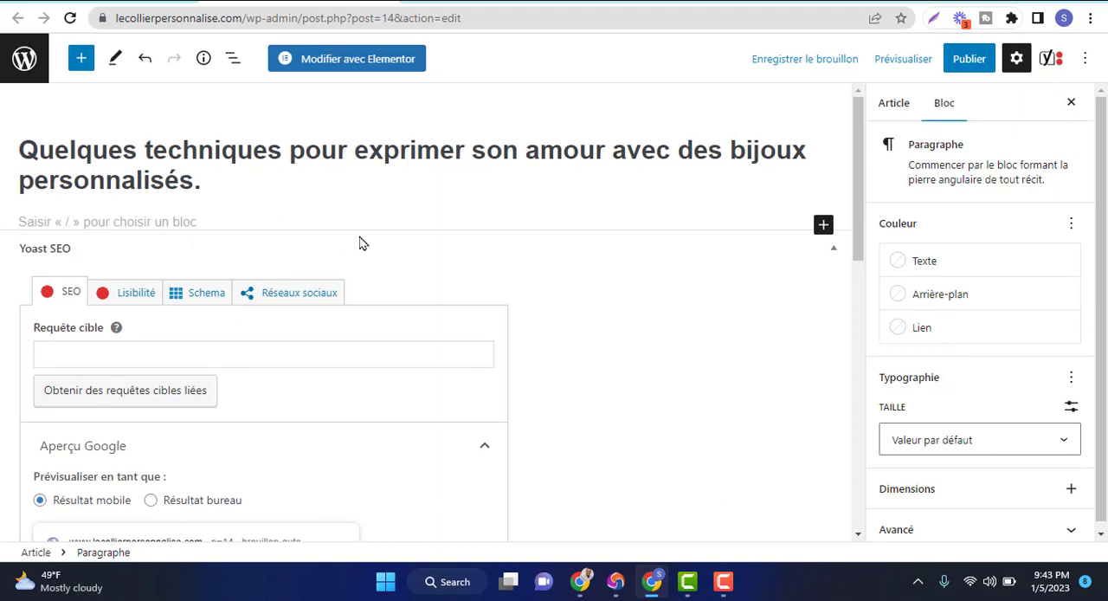
click(133, 223)
text(Quoi de plus personnel et unique que l'écriture de votre enfant ou d'un proche gravée sur un bijou pour toujours ? Mais un dessin personnel réalisé par vous ou votre enfant ? Ou votre propre signature, quelqu'un que vous aimez ou même une star que vous admirez ? Maintenant, tout cela peut être inscrit sur des bijoux que vous pouvez toujours porter. Porter des bijoux personnalisés est un merveilleux moyen d'exprimer votre amour à vos proches et de les garder toujours près de vous. Ils sont très personnels et ont une grande valeur émotionnelle.)
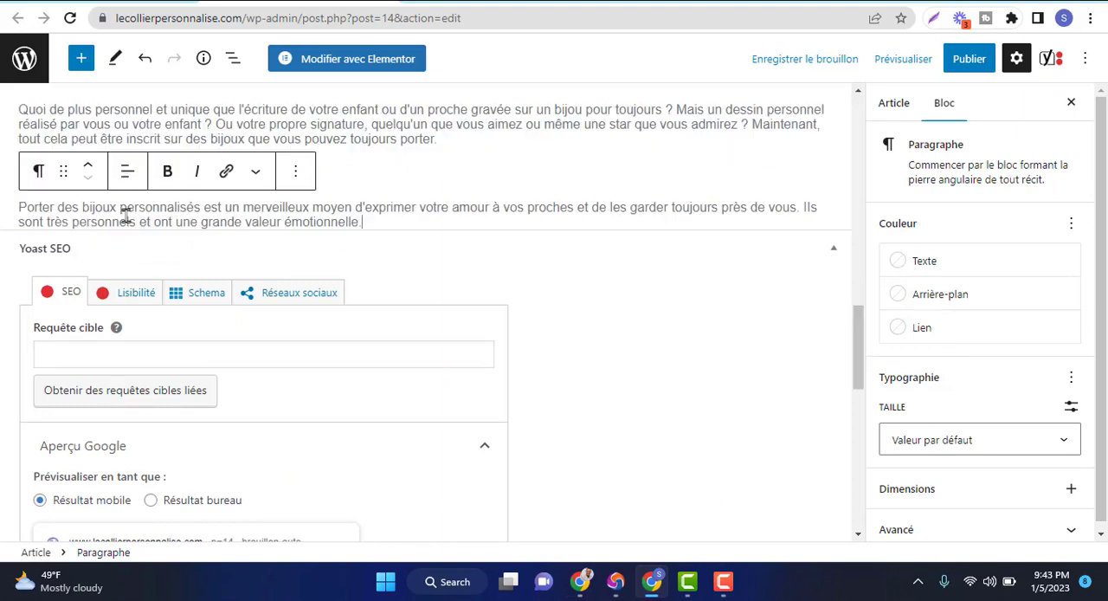
Switch to the Google Meet call, admit the participant asking to join, and go back to the WordPress article editor
mouse_move(653, 581)
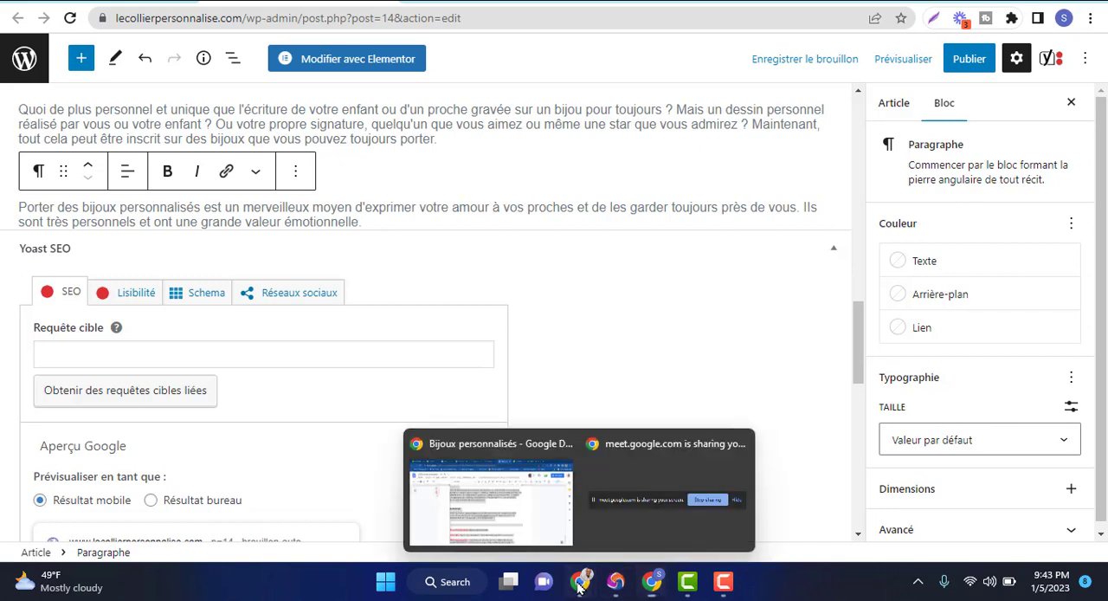
mouse_move(512, 526)
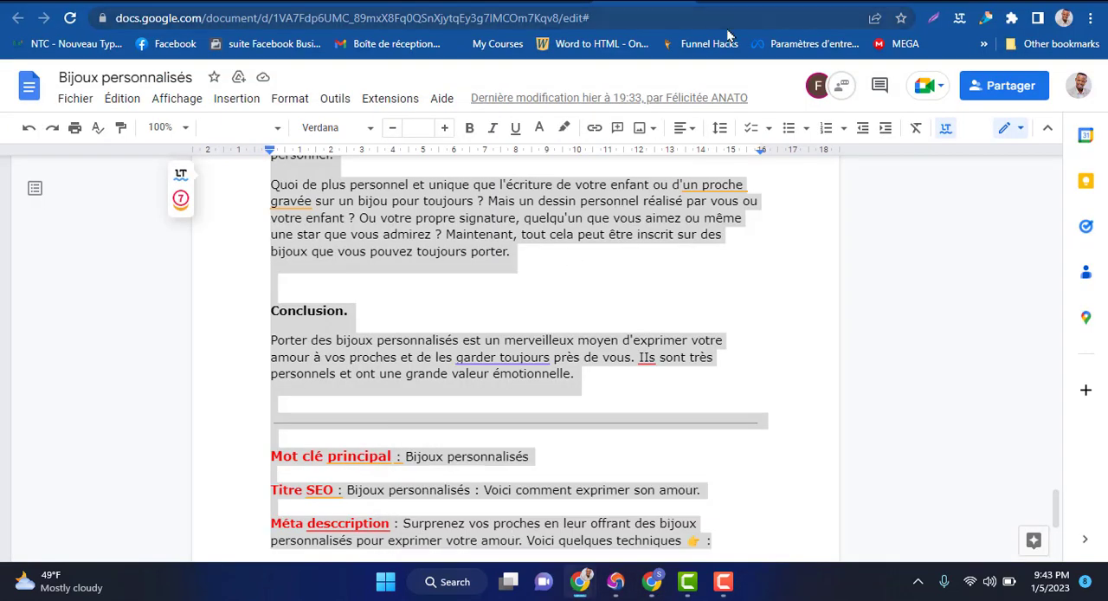
click(833, 2)
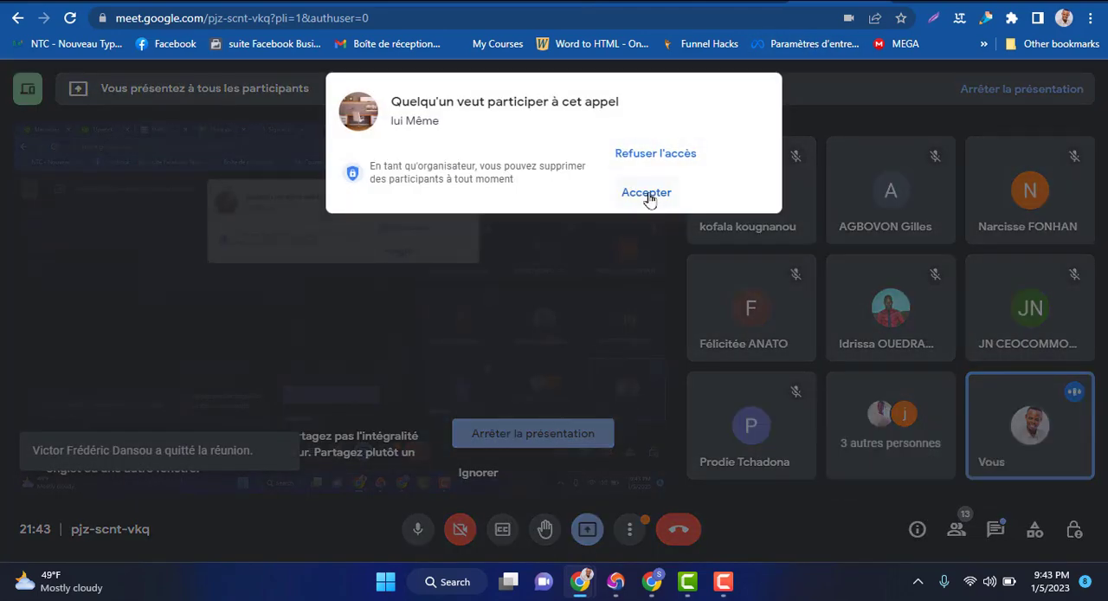
click(647, 194)
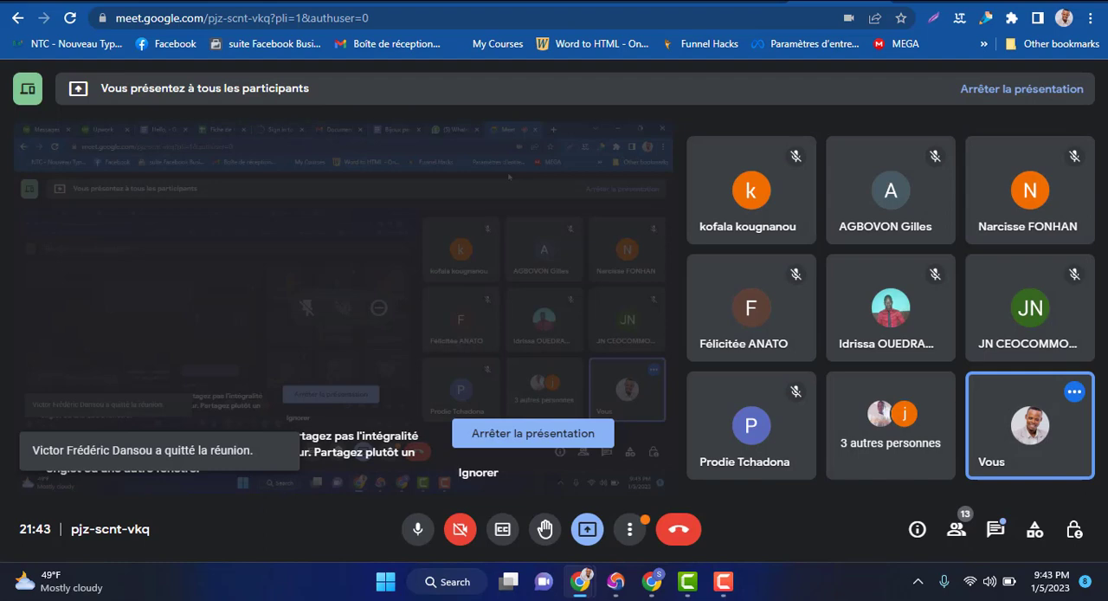
key(alt+Tab)
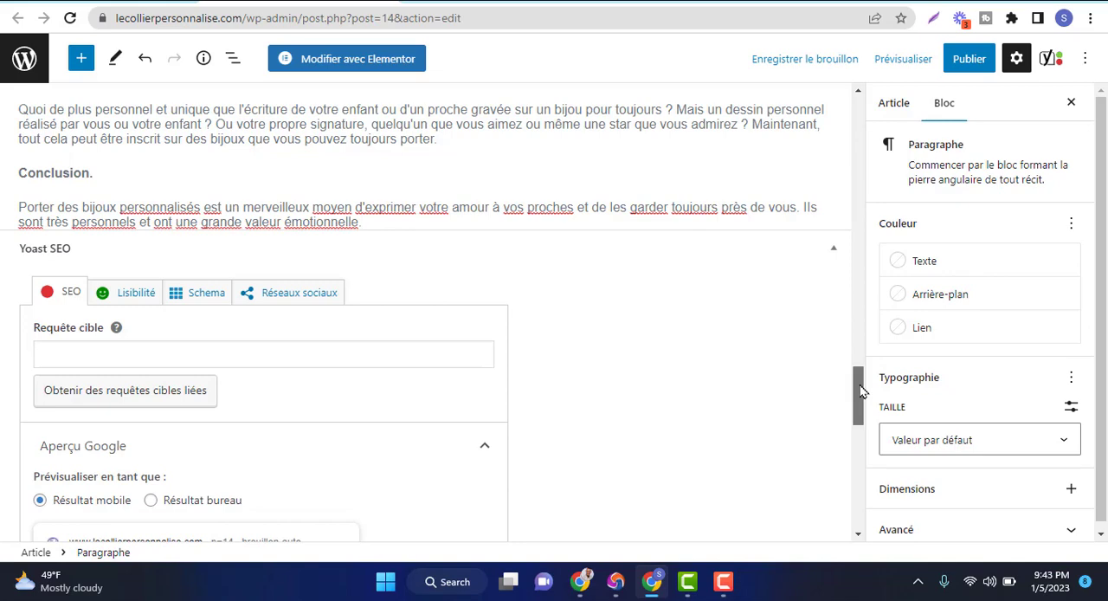
Open the Yoast SEO readability analysis below the article and examine its problems and already optimised items
mouse_move(861, 386)
mouse_down()
mouse_move(861, 362)
mouse_move(861, 394)
mouse_up()
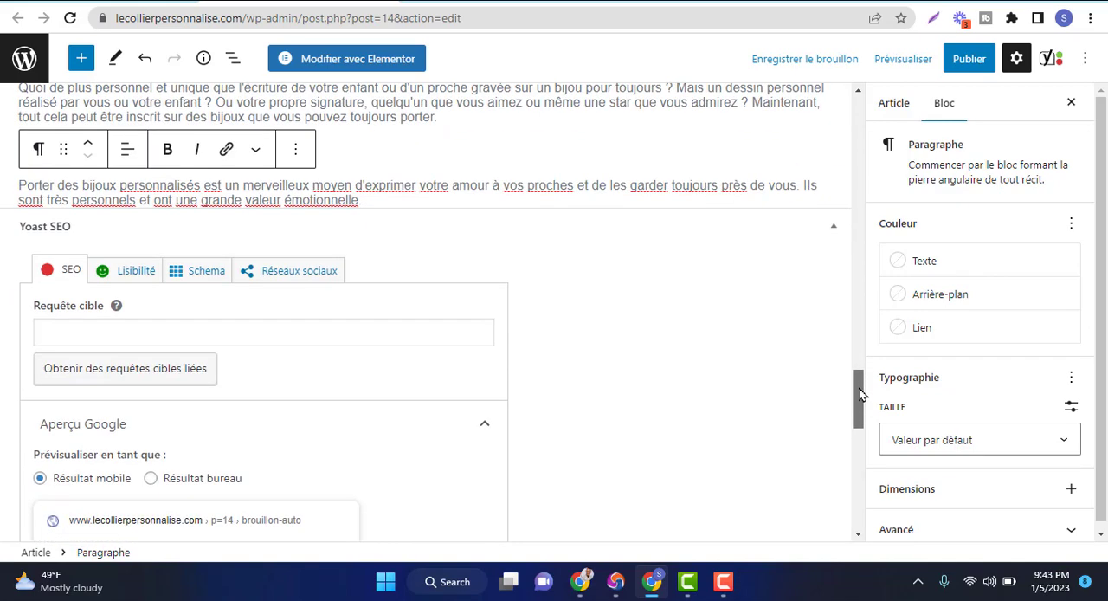
click(141, 277)
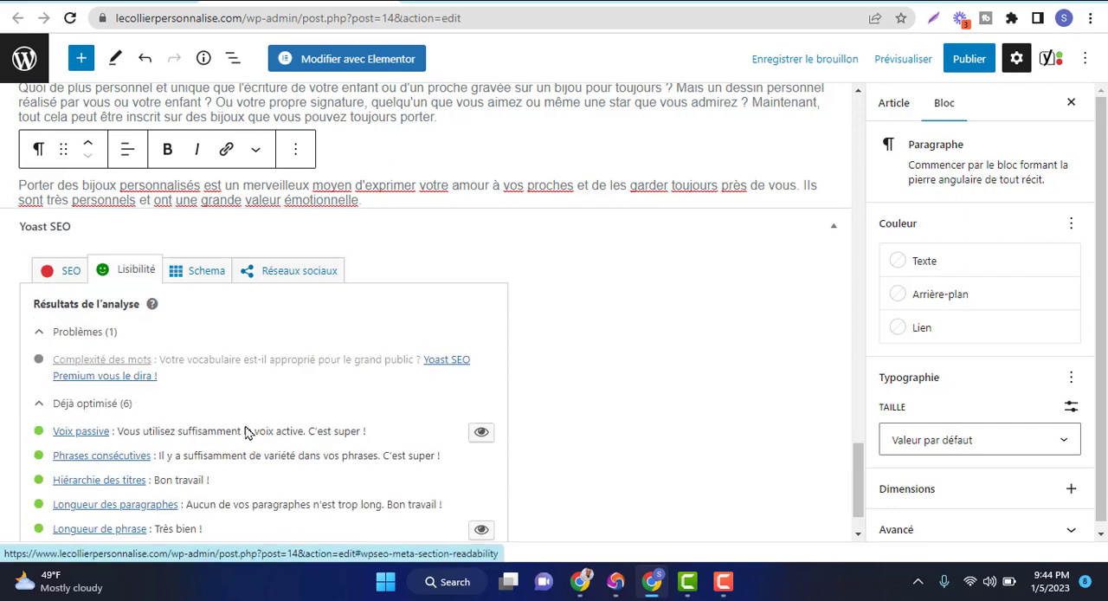
drag(860, 464, 856, 494)
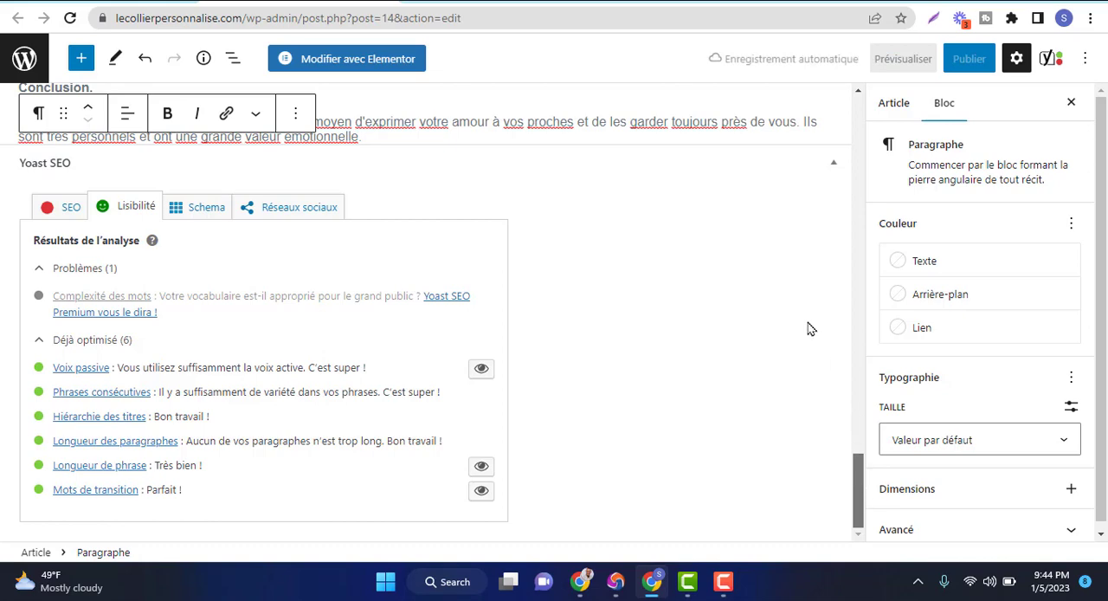
scroll(334, 180, up, 4)
scroll(319, 182, down, 3)
scroll(762, 433, down, 1)
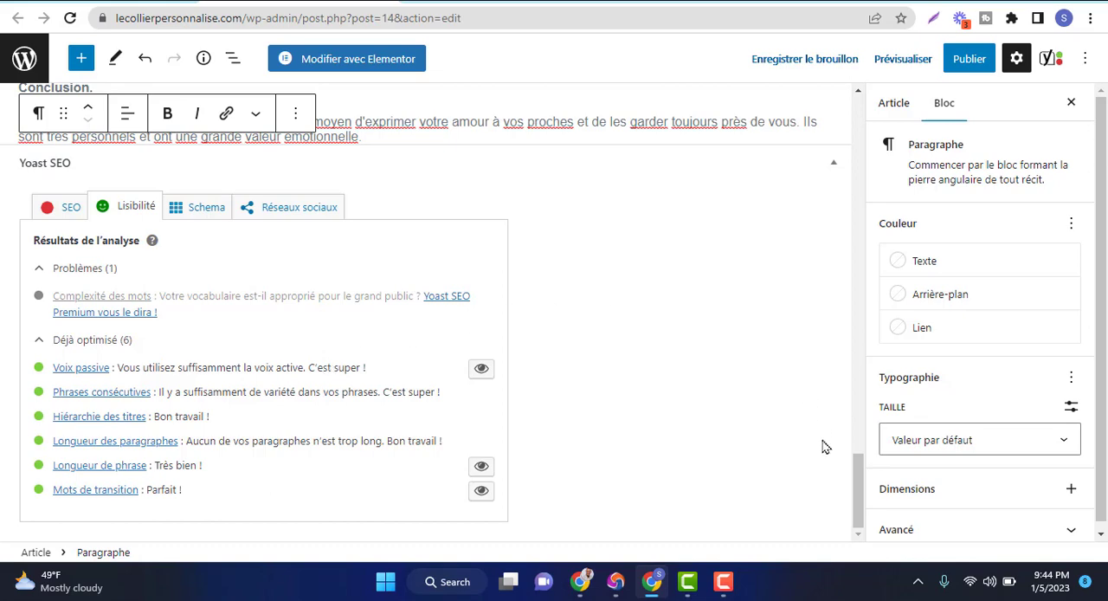
mouse_move(859, 492)
mouse_down()
mouse_move(860, 415)
mouse_move(857, 511)
mouse_up()
scroll(857, 511, down, 1)
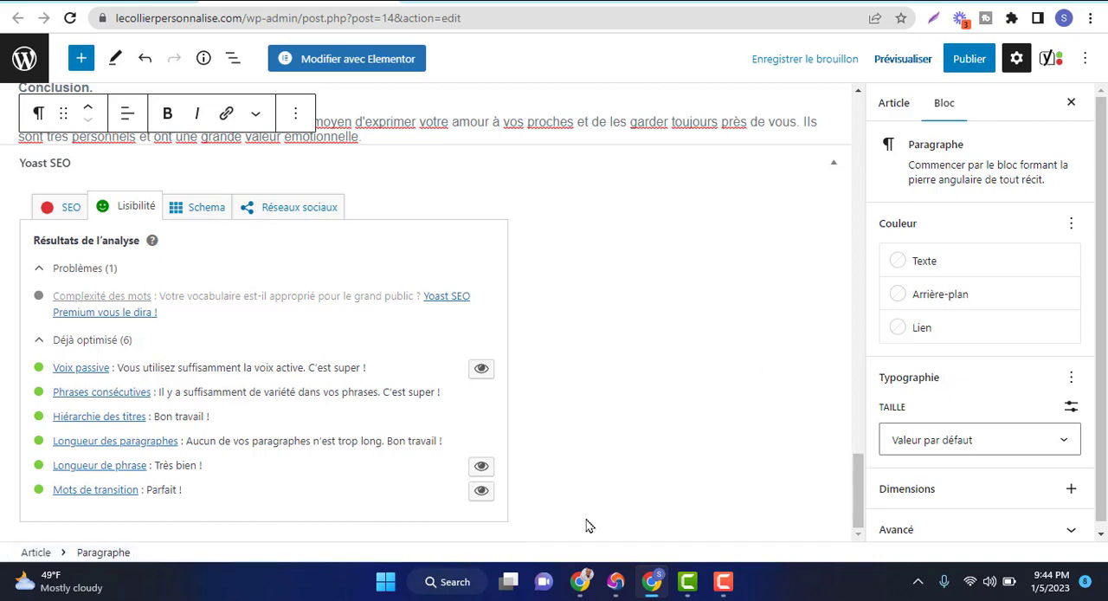
Switch to the Google Meet call, accept the person asking to join, and return to the WordPress article editor
mouse_move(582, 591)
click(460, 518)
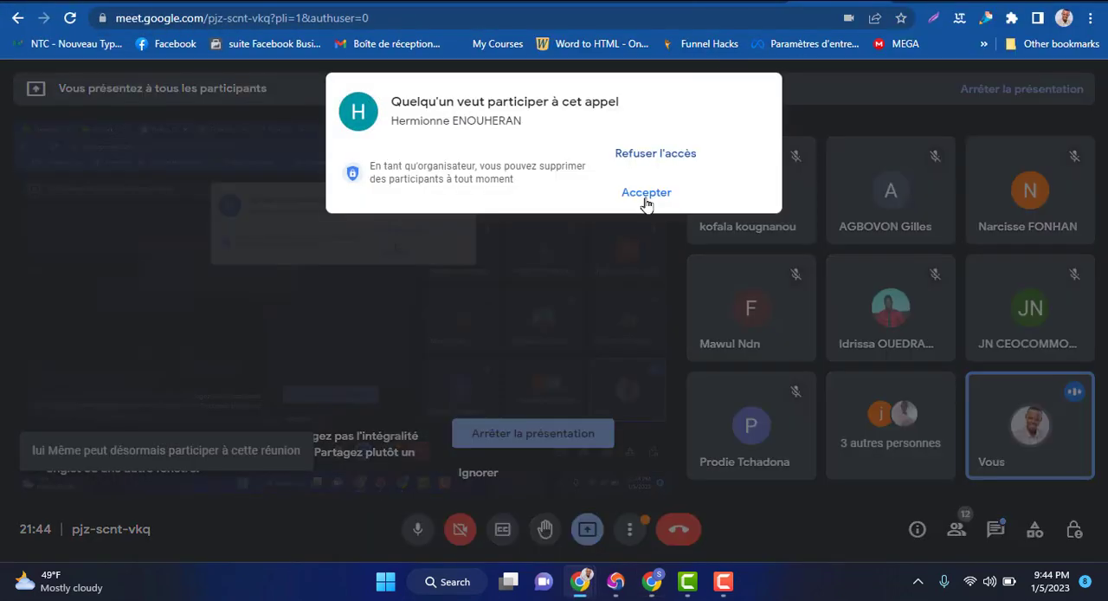
click(646, 192)
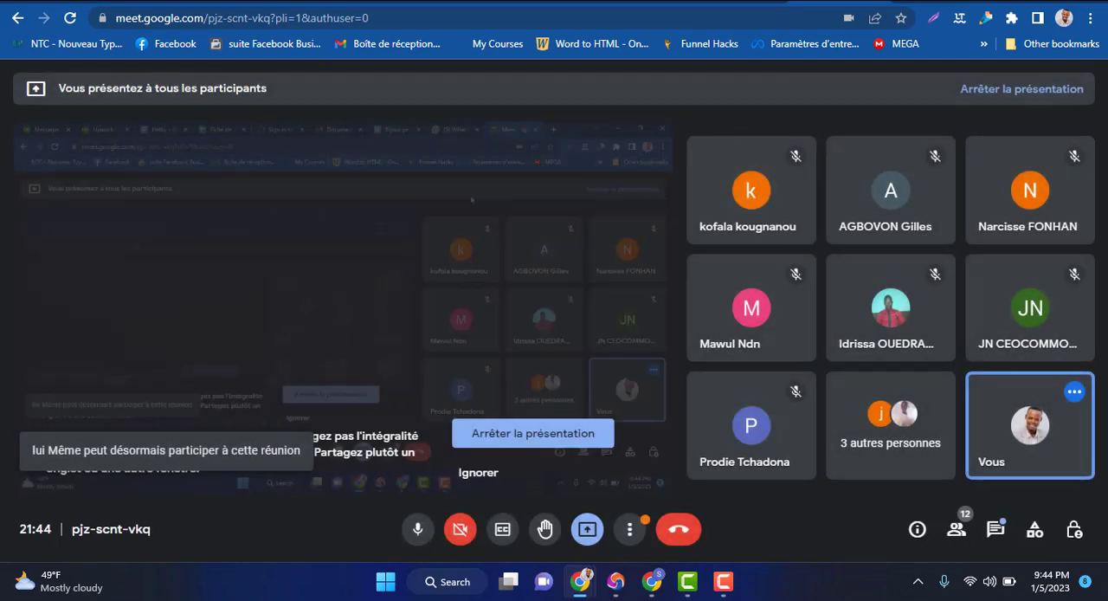
key(alt+Tab)
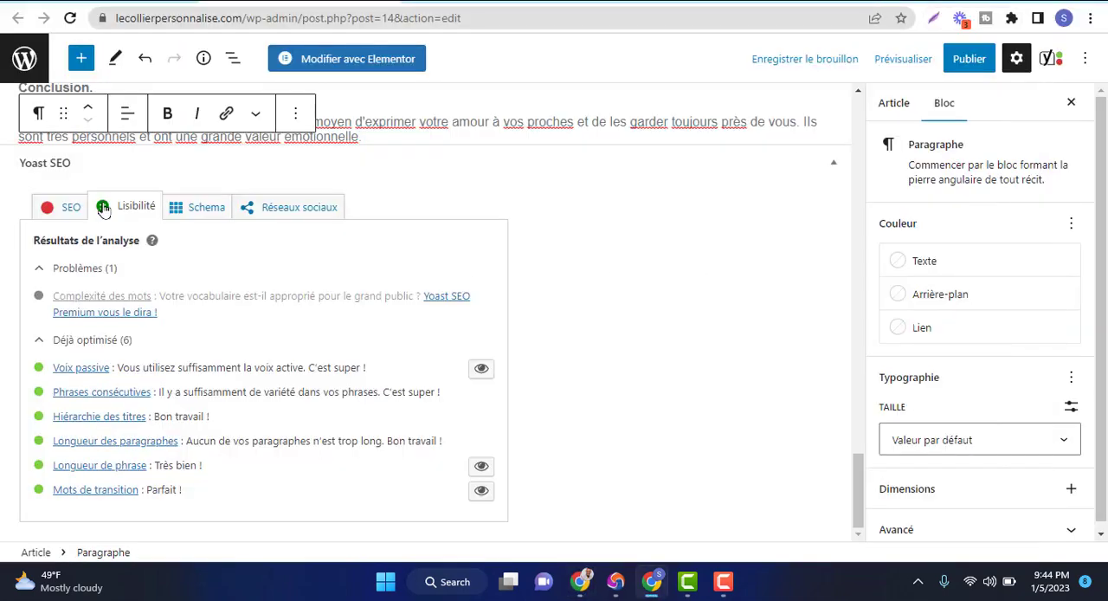
Enter "bijoux personalise" as the target query in the article's Yoast SEO settings
click(67, 215)
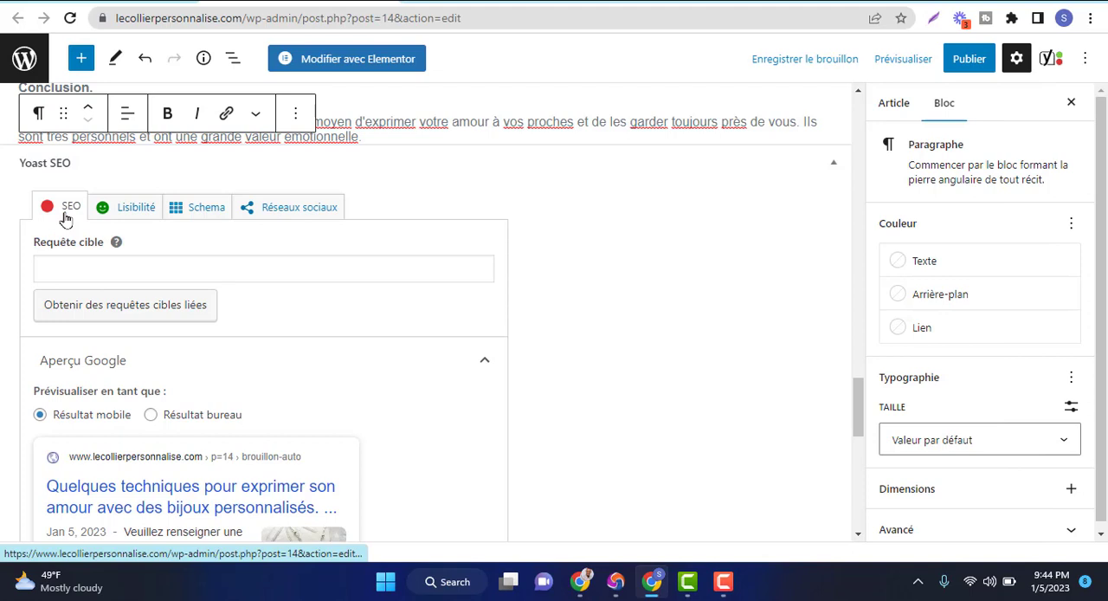
click(131, 272)
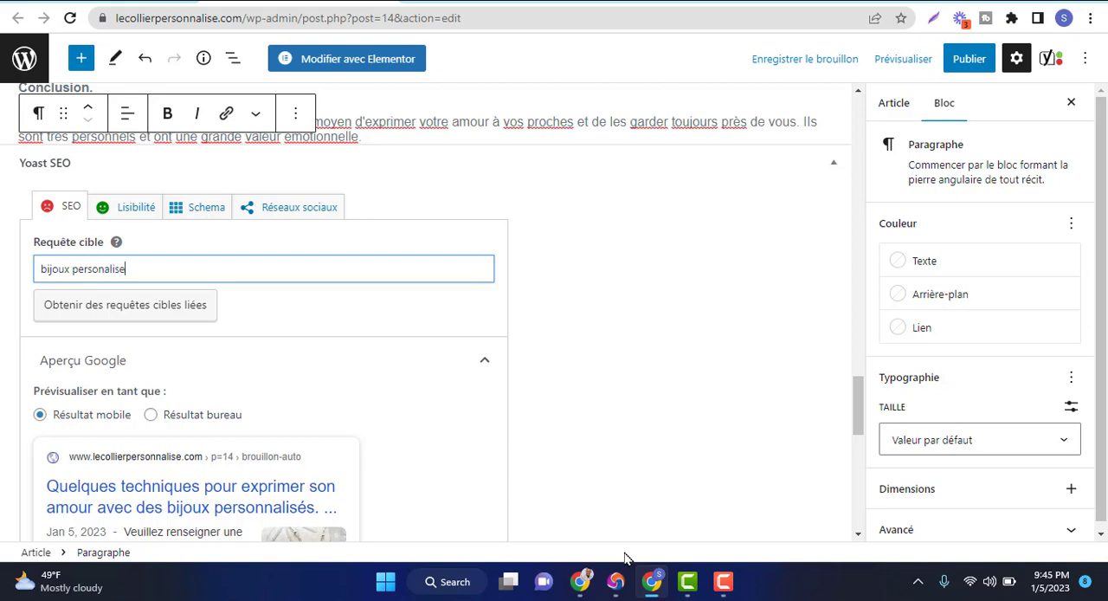
Switch to the Google Docs document and copy the main keyword "Bijoux personnalisés" listed below the conclusion
mouse_move(689, 589)
mouse_move(582, 596)
click(536, 530)
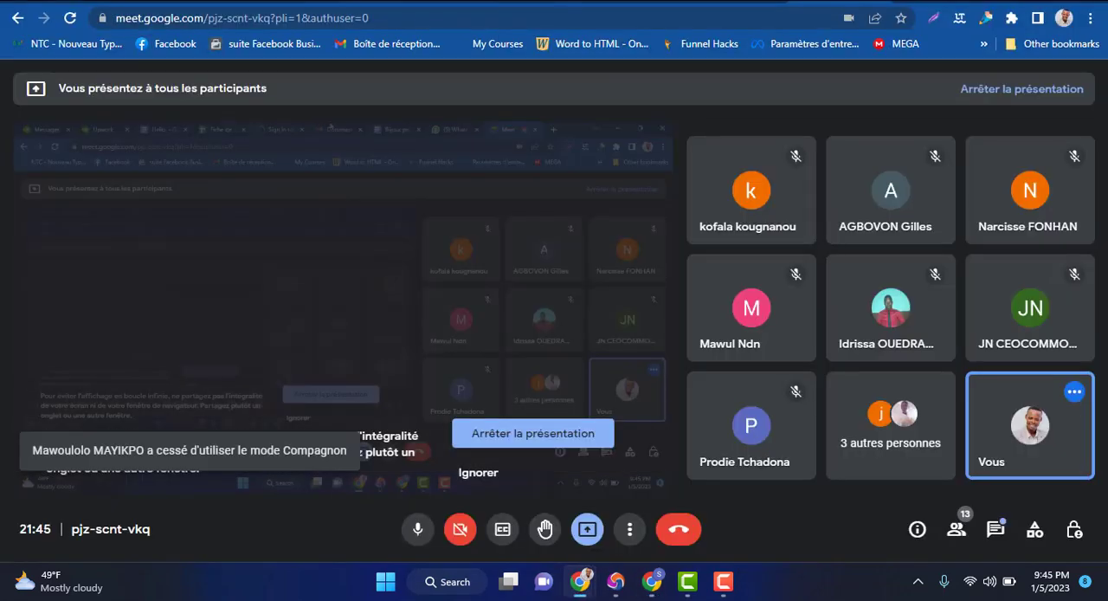
click(639, 1)
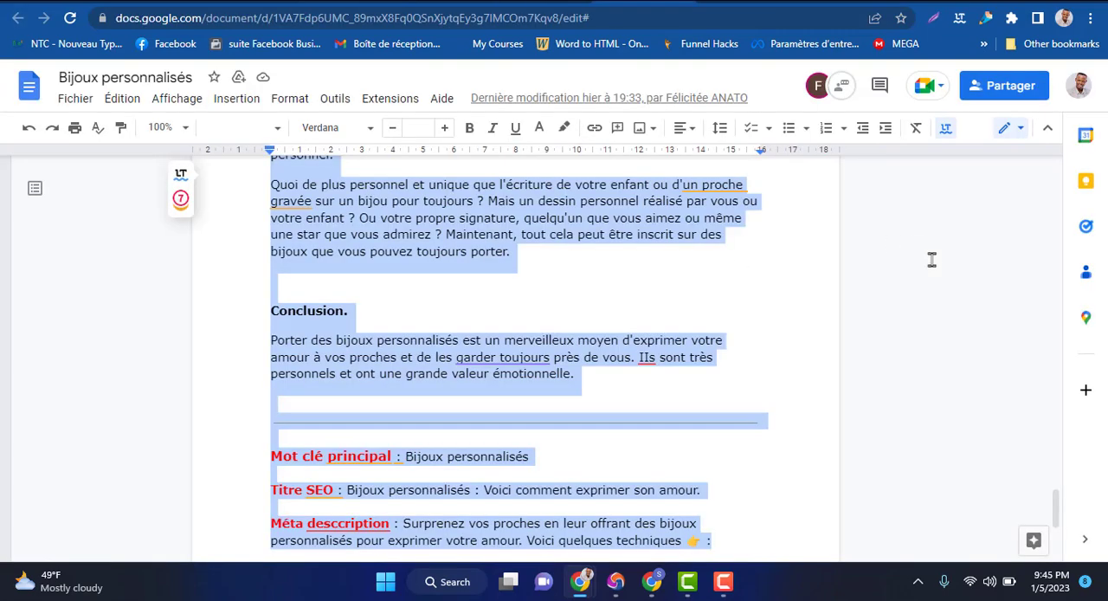
click(518, 451)
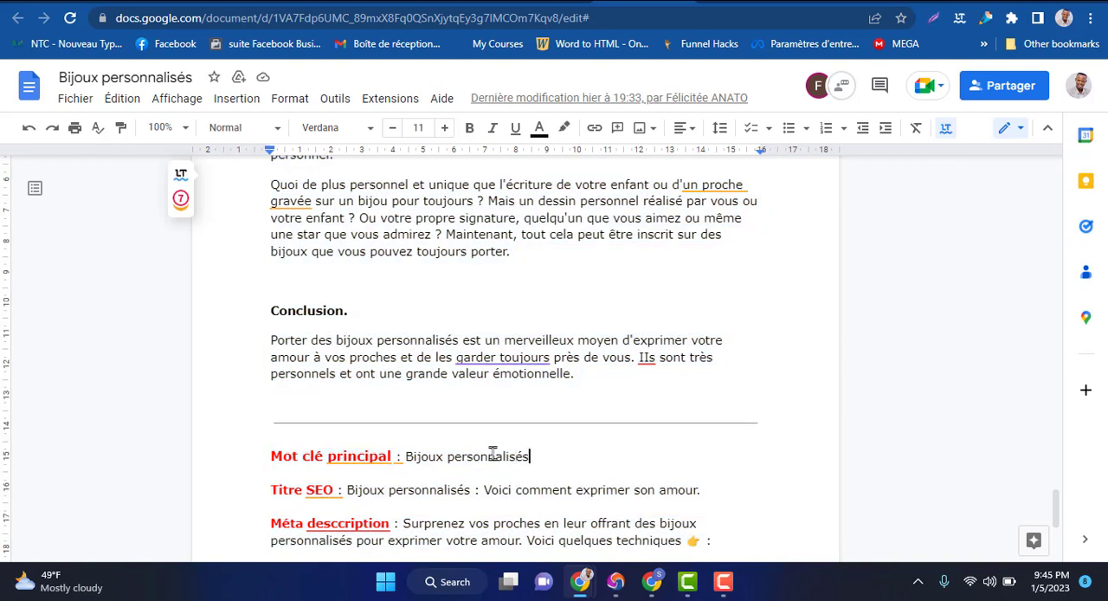
drag(530, 456, 408, 459)
key(ctrl+c)
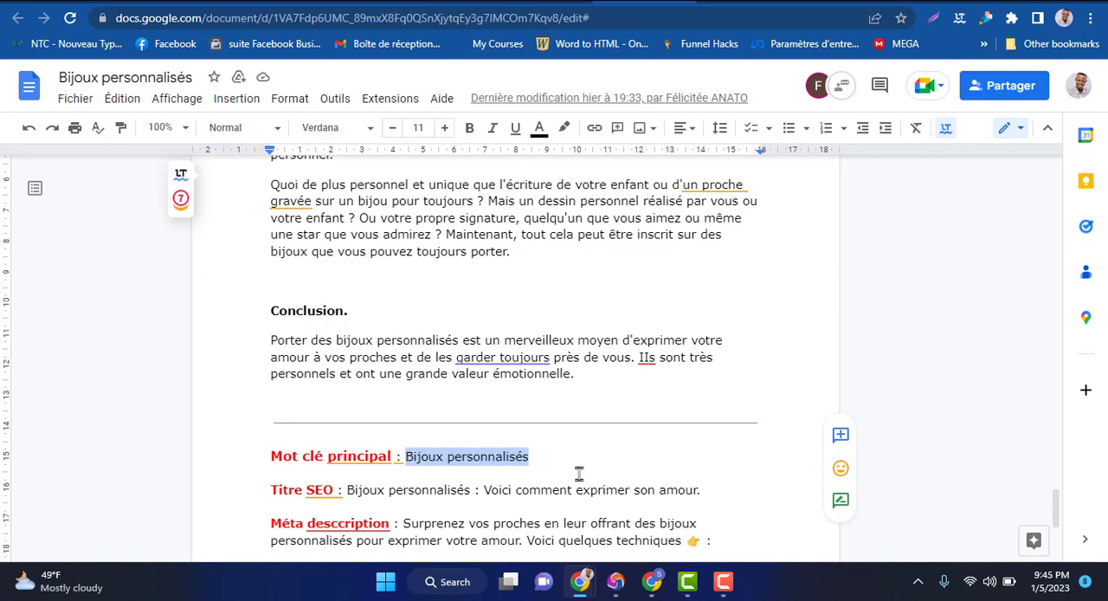
Return to the WordPress article and replace the Yoast target query with the copied keyword, edited to "bijoux personnalisé"
mouse_move(651, 582)
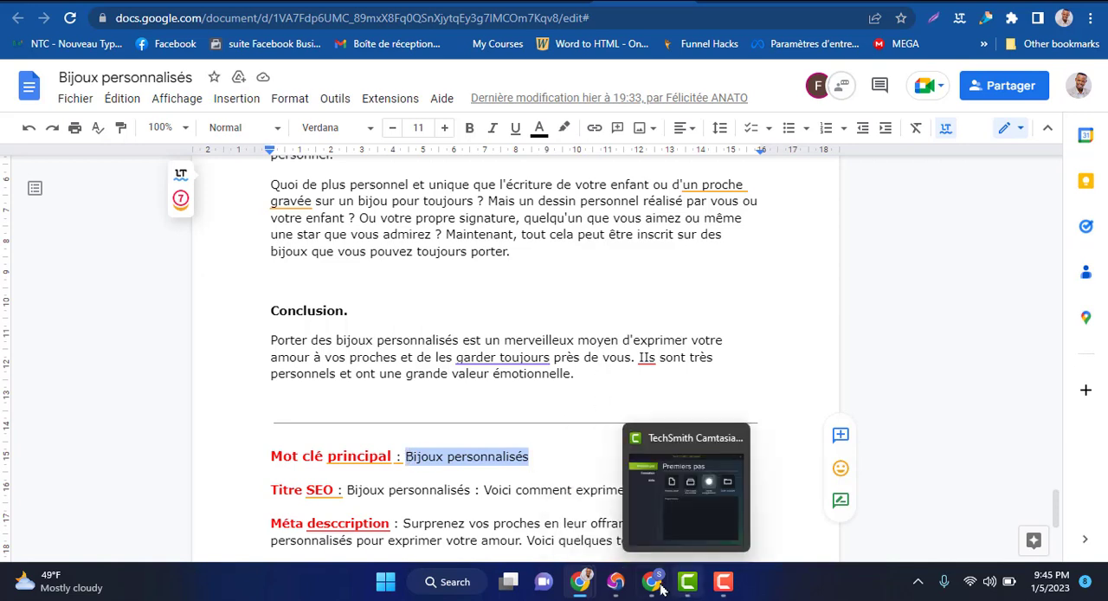
click(651, 490)
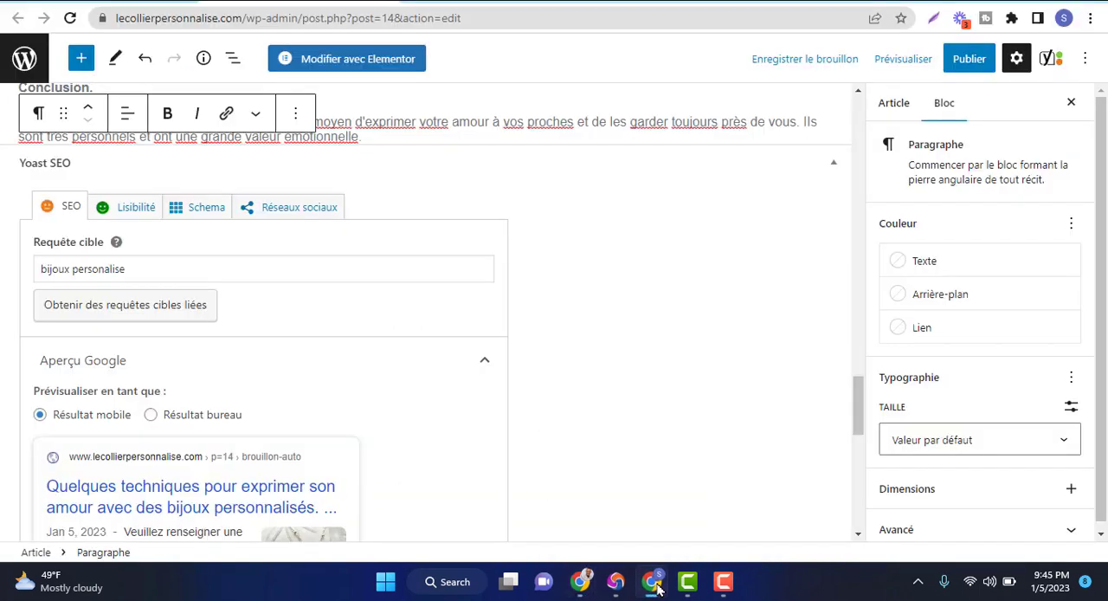
drag(165, 264, 36, 268)
key(BackSpace)
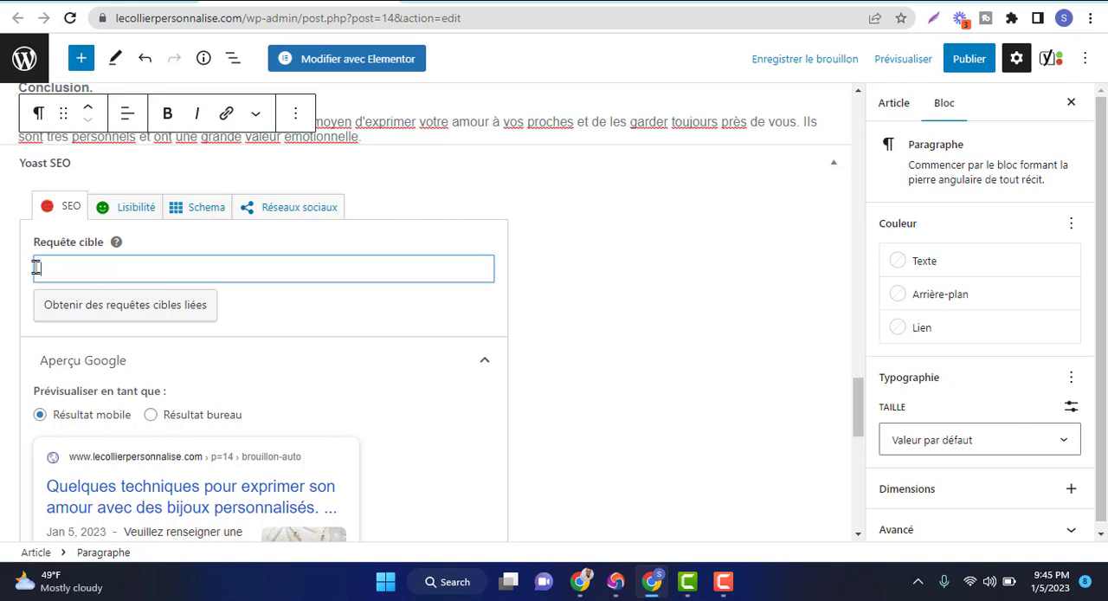
key(ctrl+v)
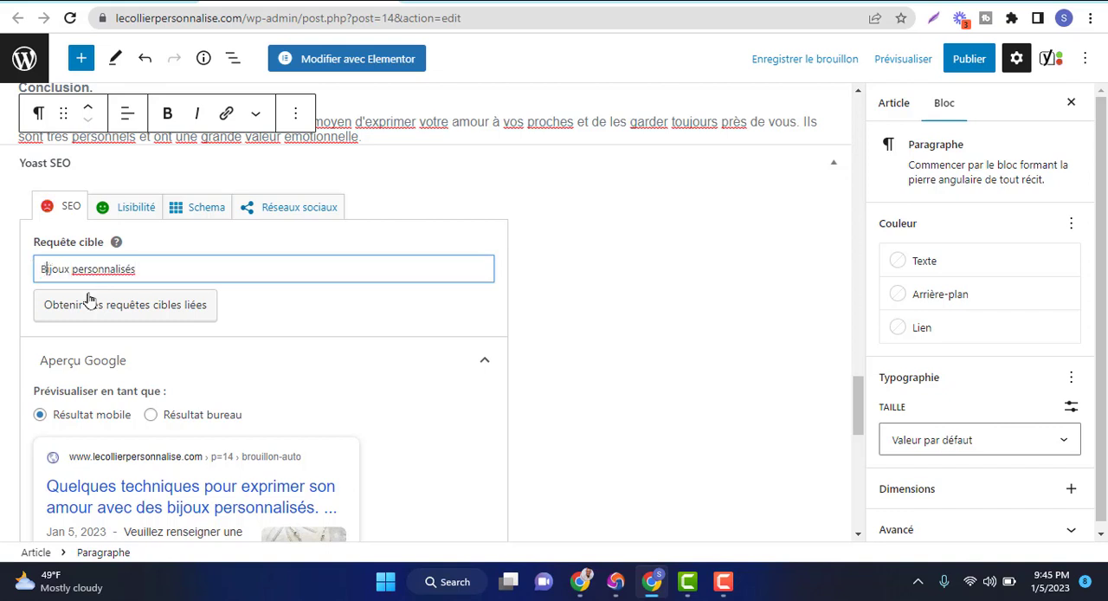
key(BackSpace)
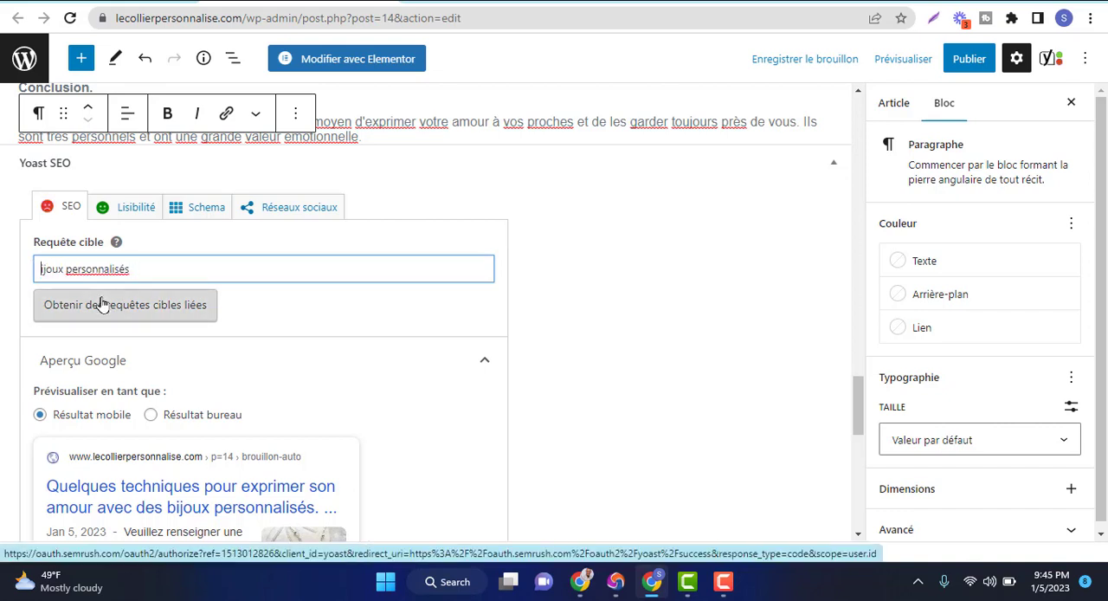
text(b)
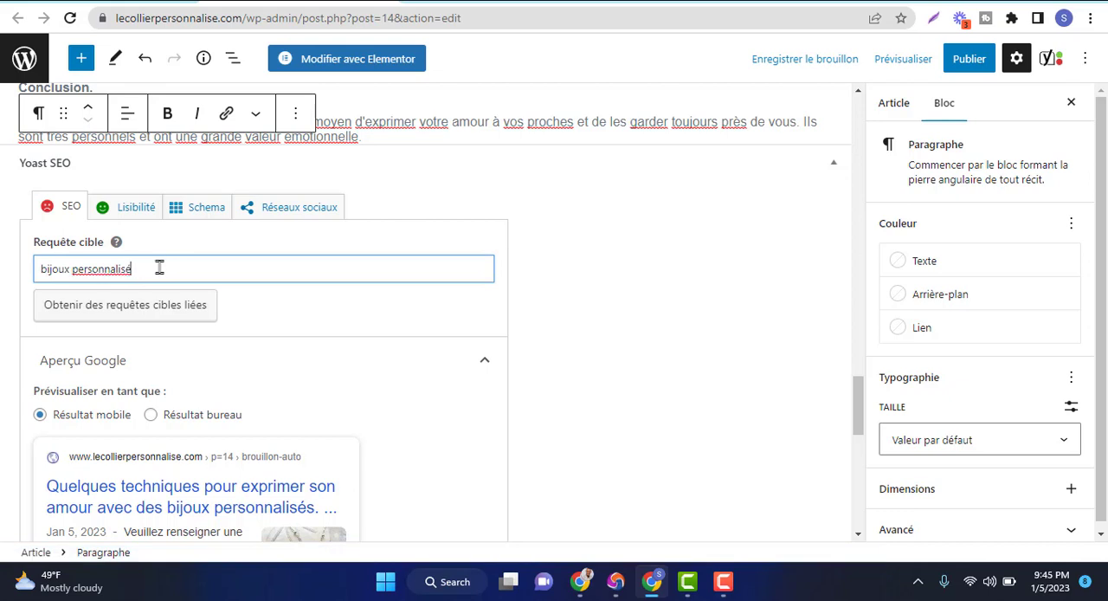
click(632, 318)
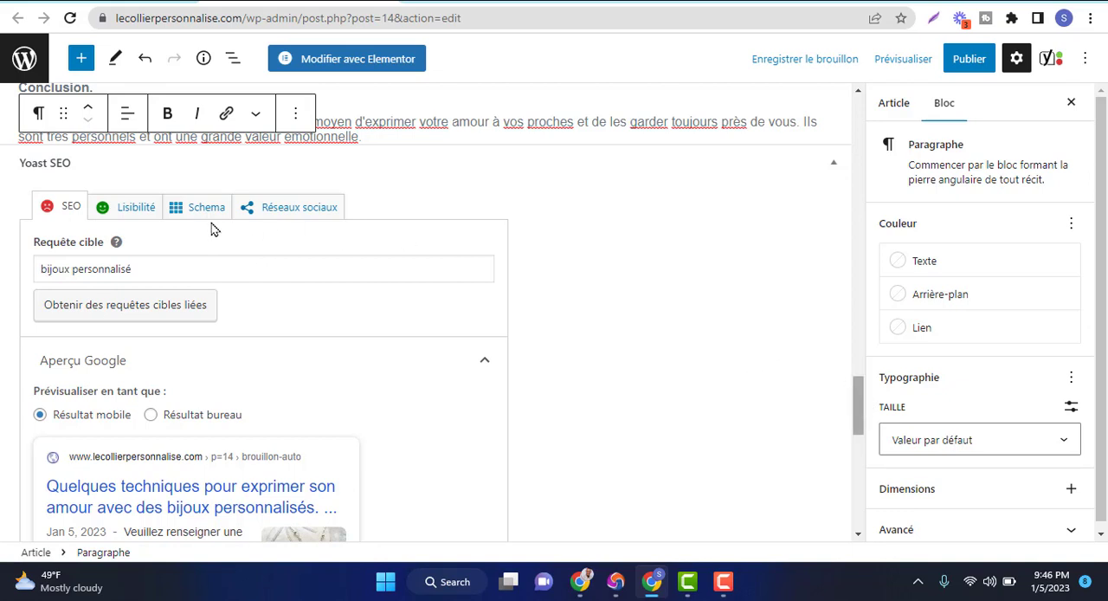
Review the Yoast readability results, expand the SEO analysis for the target query, and examine its problems and the SEO title, slug and meta description fields
click(129, 217)
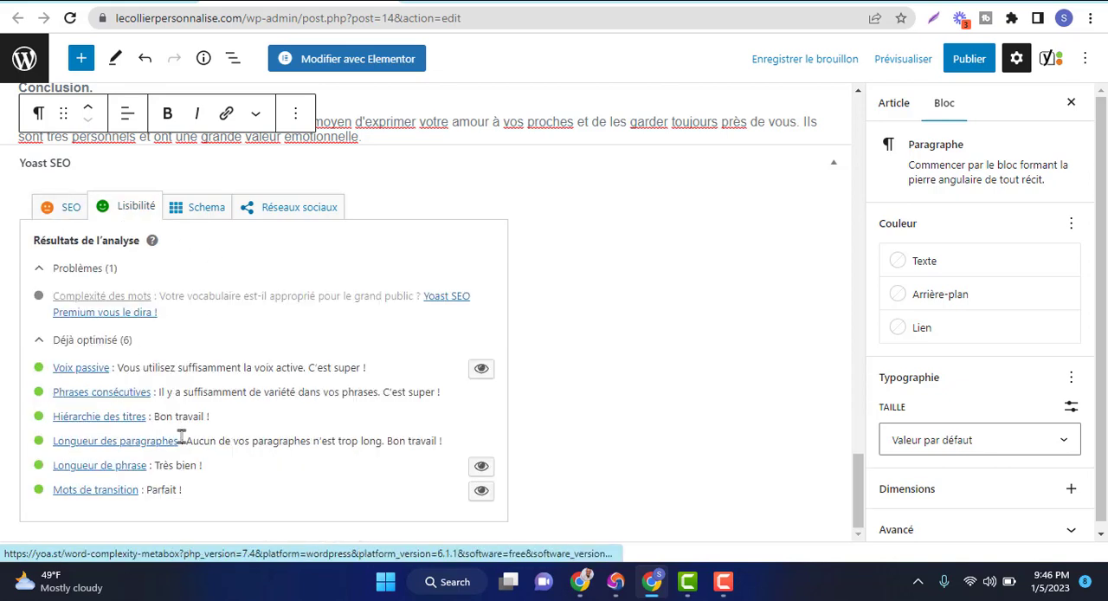
click(67, 212)
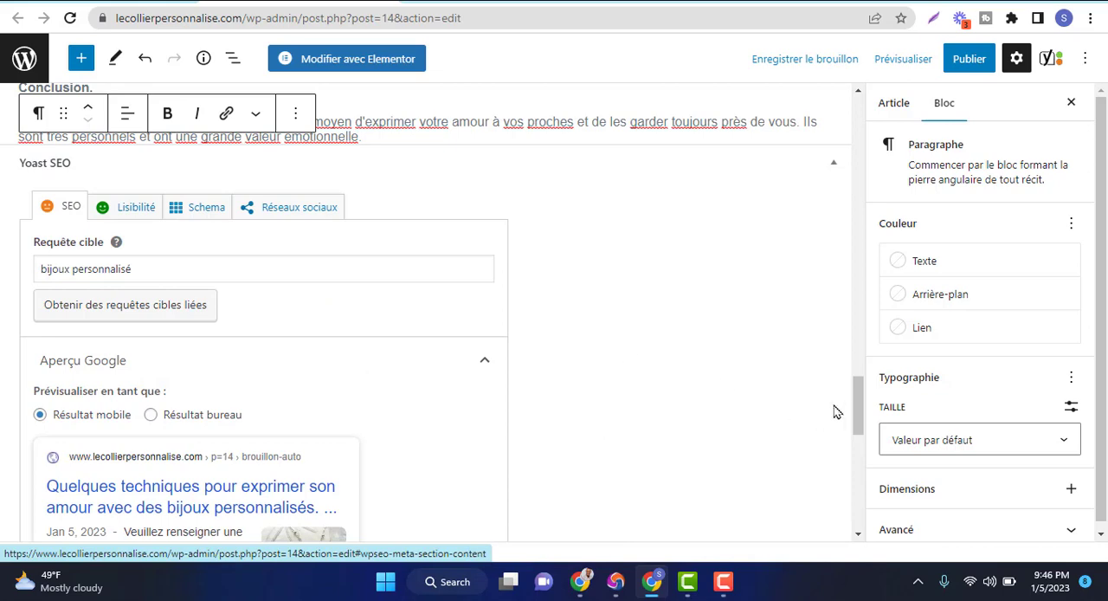
drag(864, 416, 863, 486)
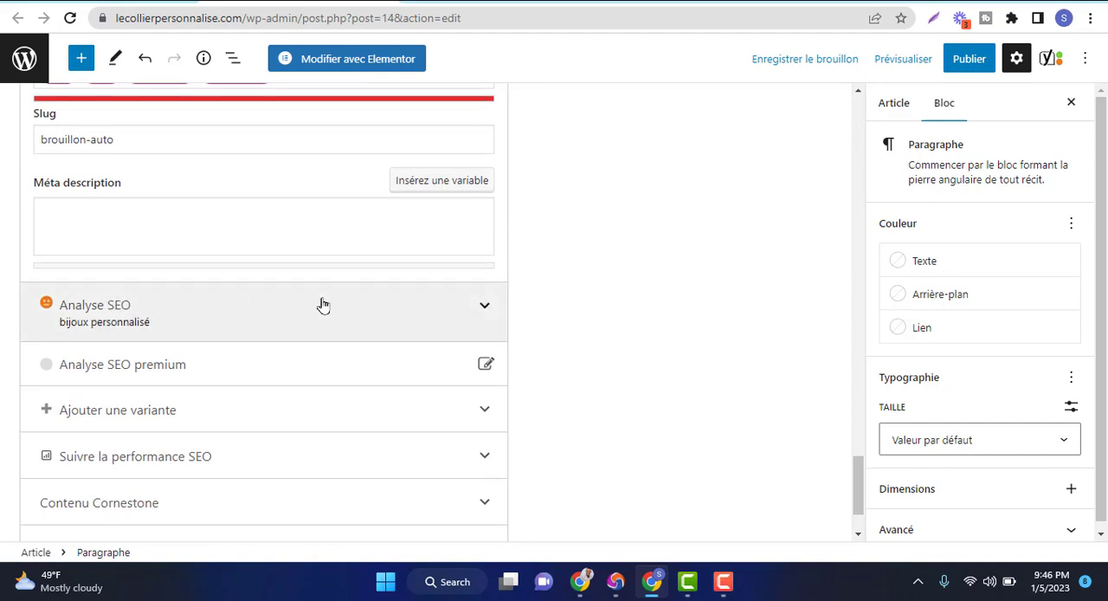
click(482, 308)
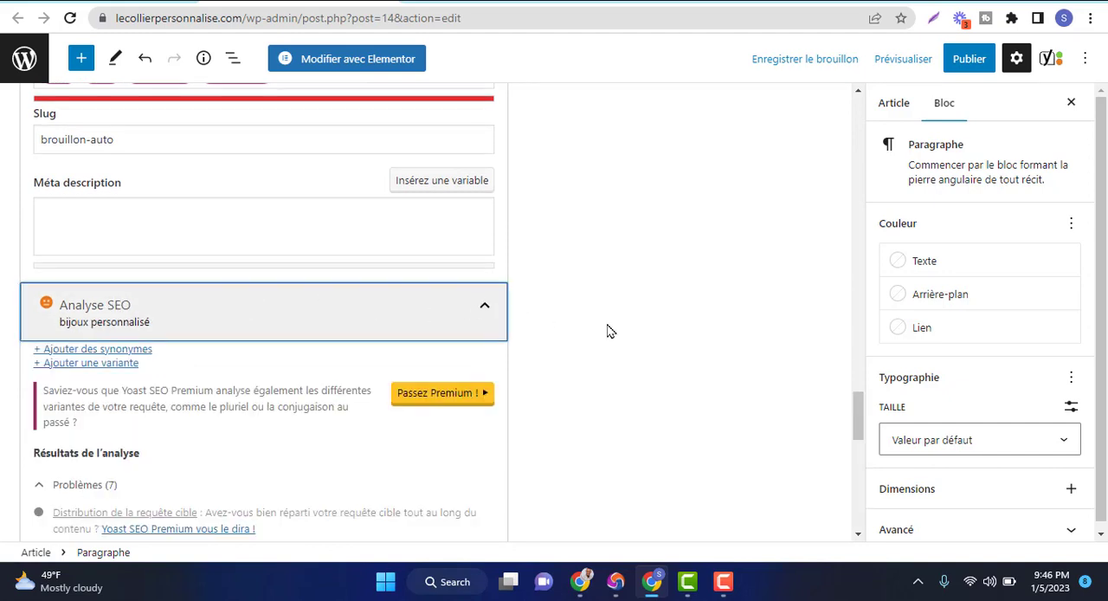
drag(858, 421, 860, 455)
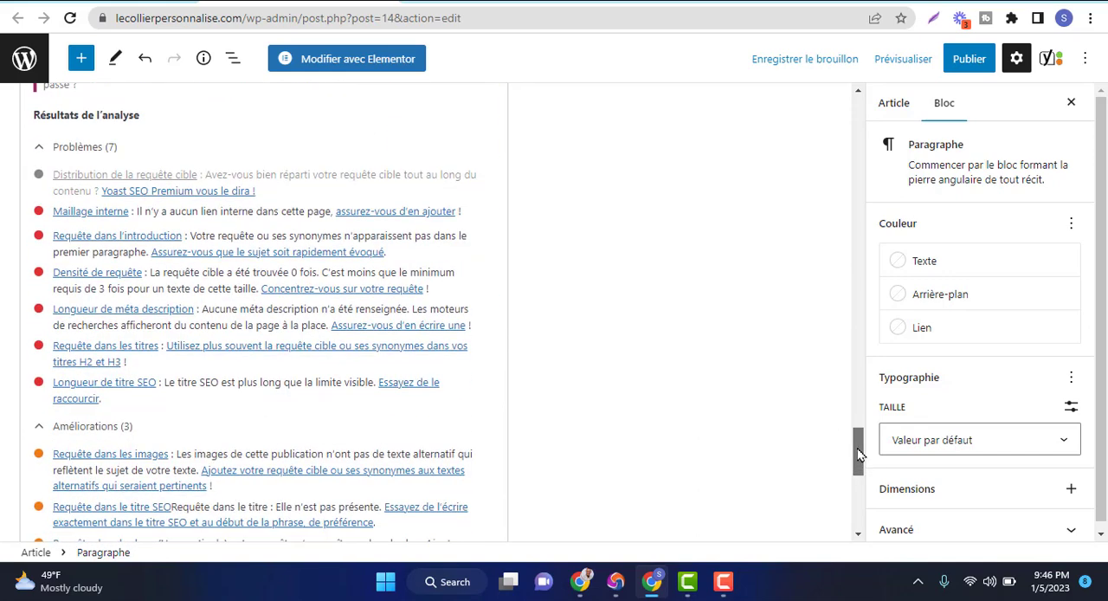
scroll(411, 329, up, 4)
scroll(825, 419, up, 3)
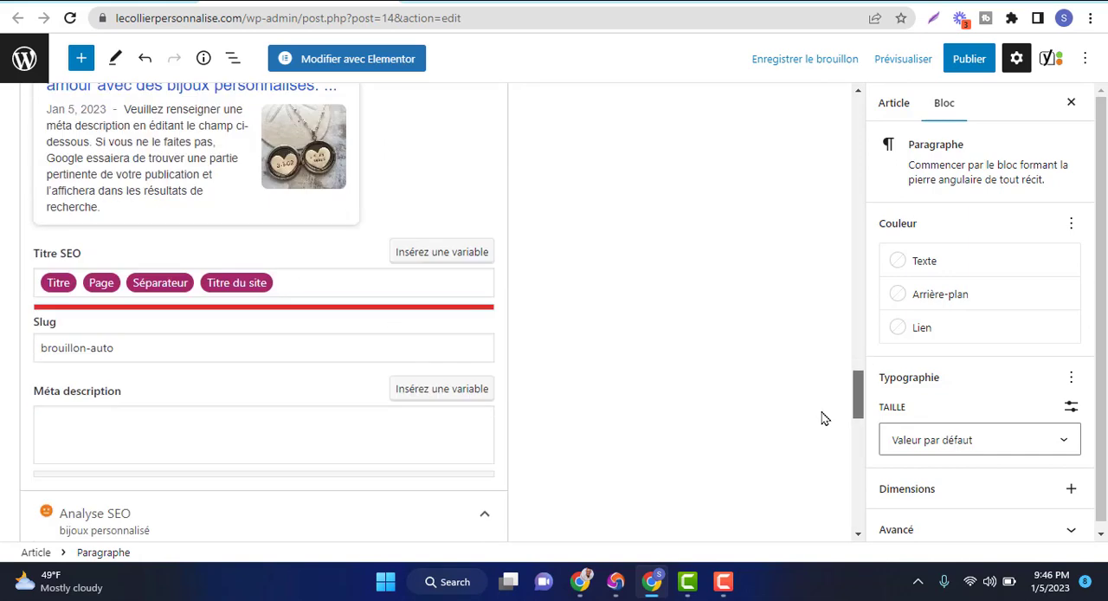
scroll(843, 440, down, 6)
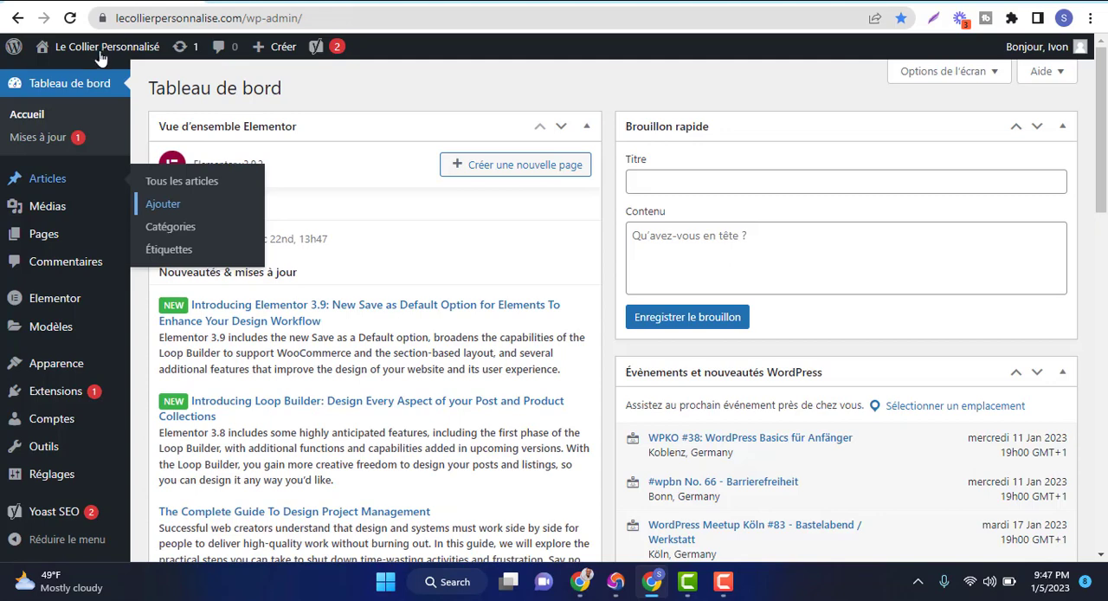
Open the public Le Collier Personnalisé site in a new browser tab from the WordPress dashboard and view its home page
mouse_move(99, 59)
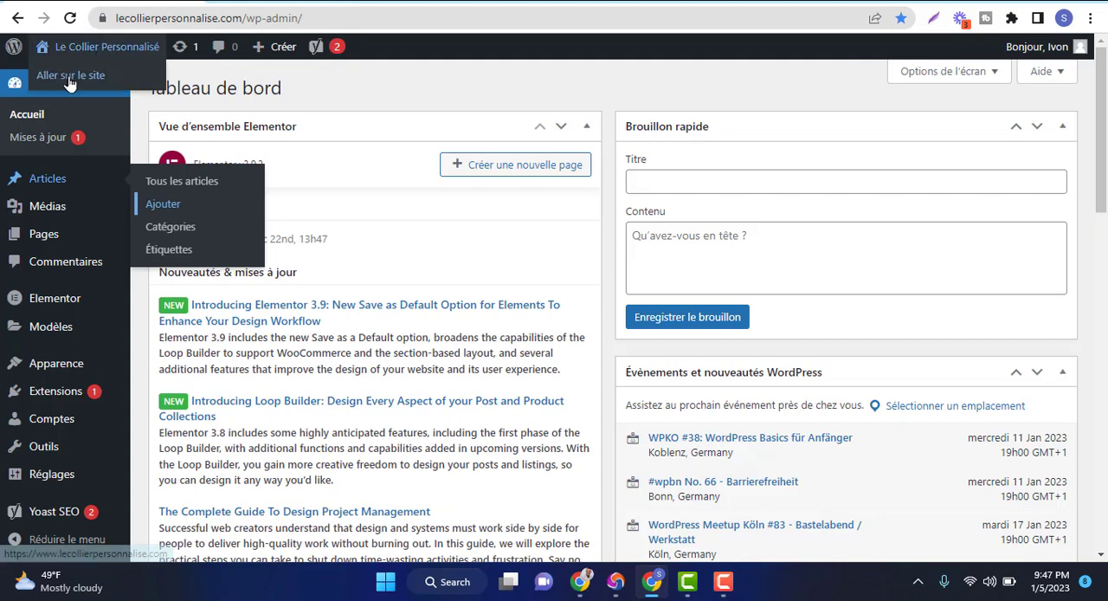
right_click(69, 82)
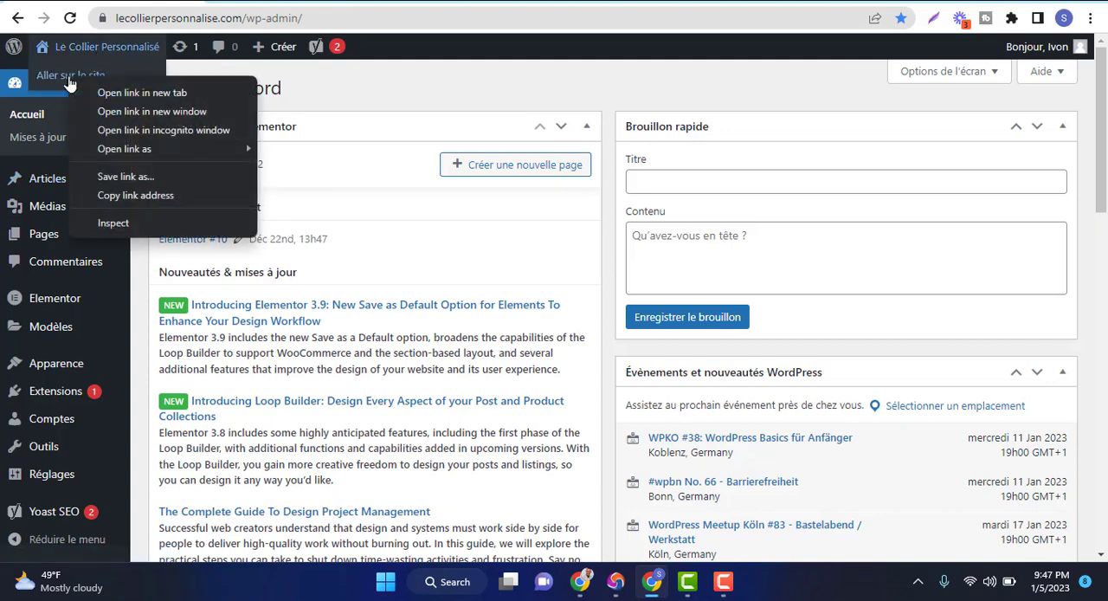
click(130, 92)
click(485, 2)
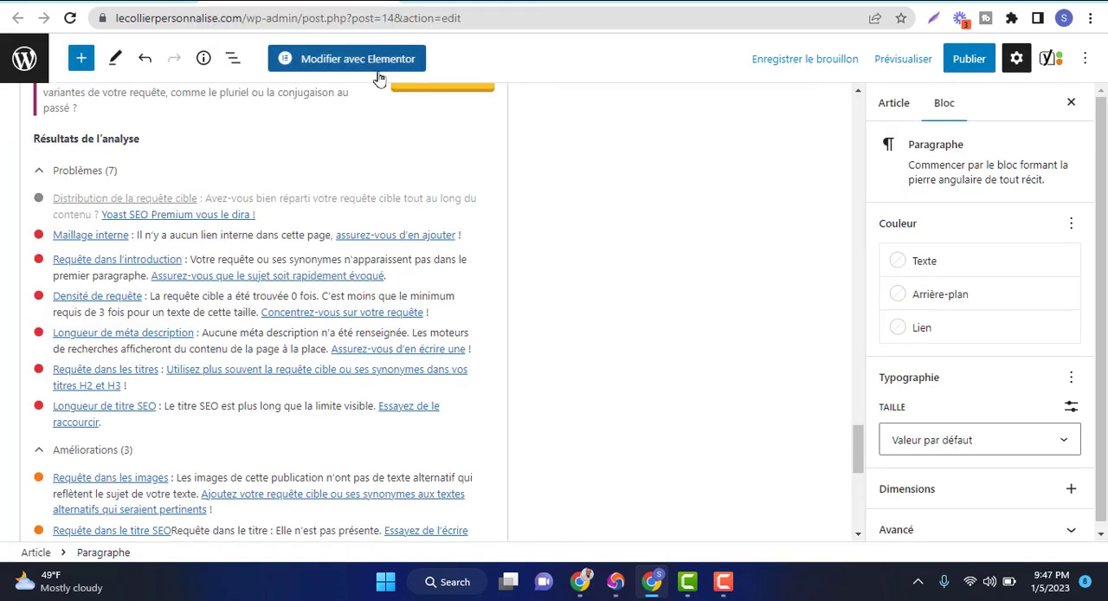
click(477, 2)
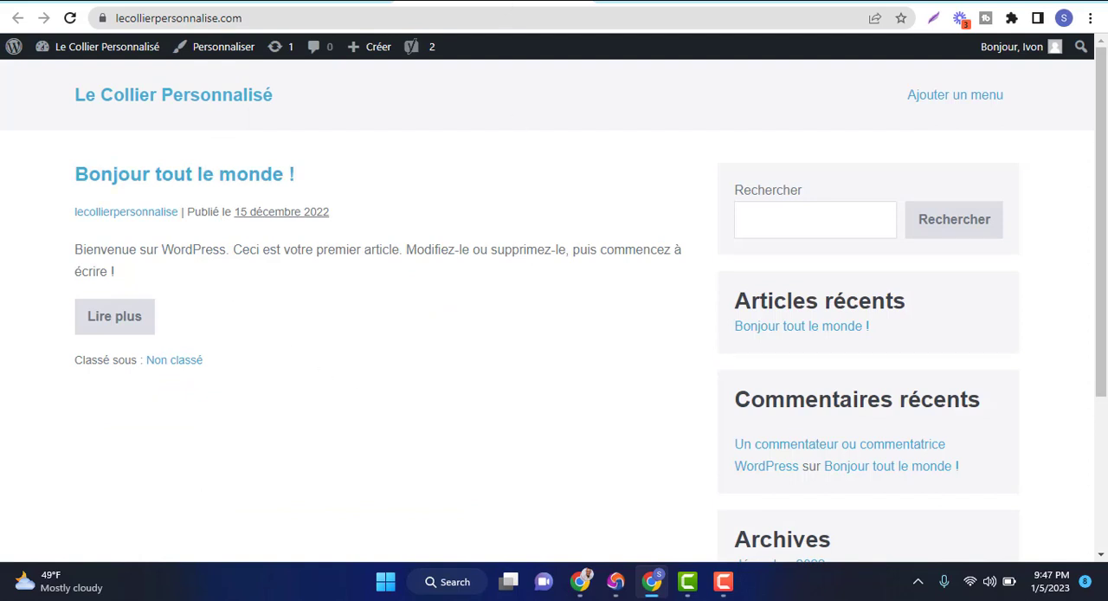
Check the article editor again, go back to the public site, and open the post "Bonjour tout le monde !"
click(318, 2)
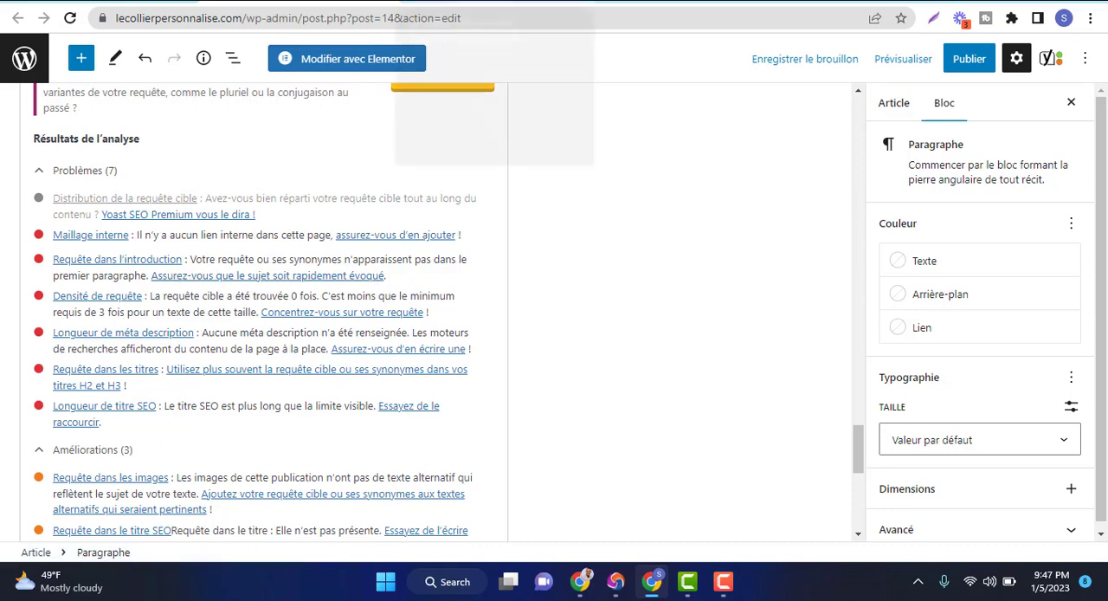
click(493, 1)
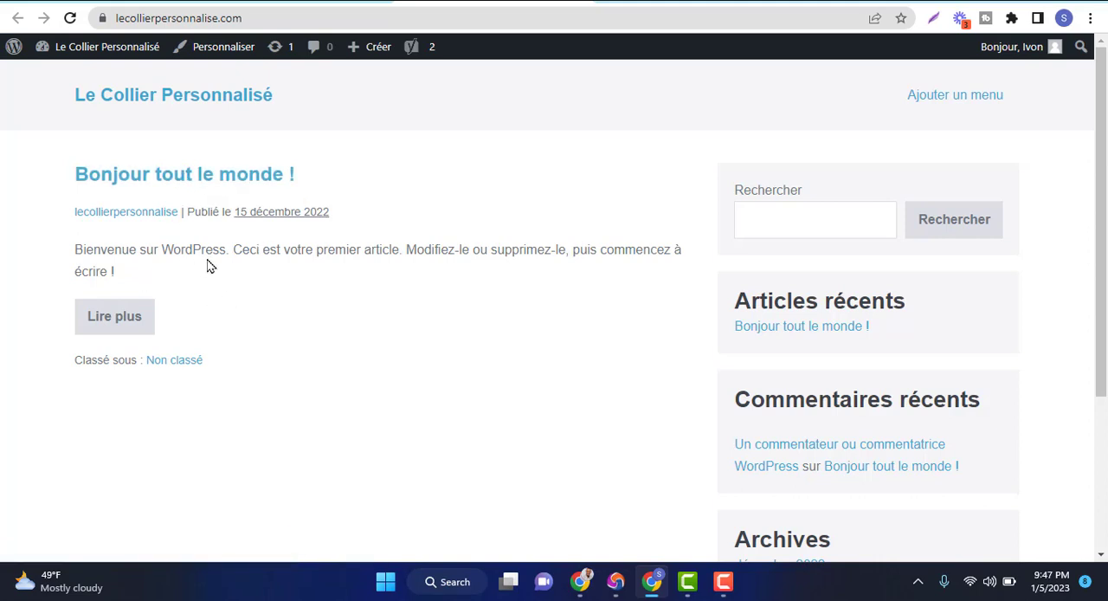
click(187, 177)
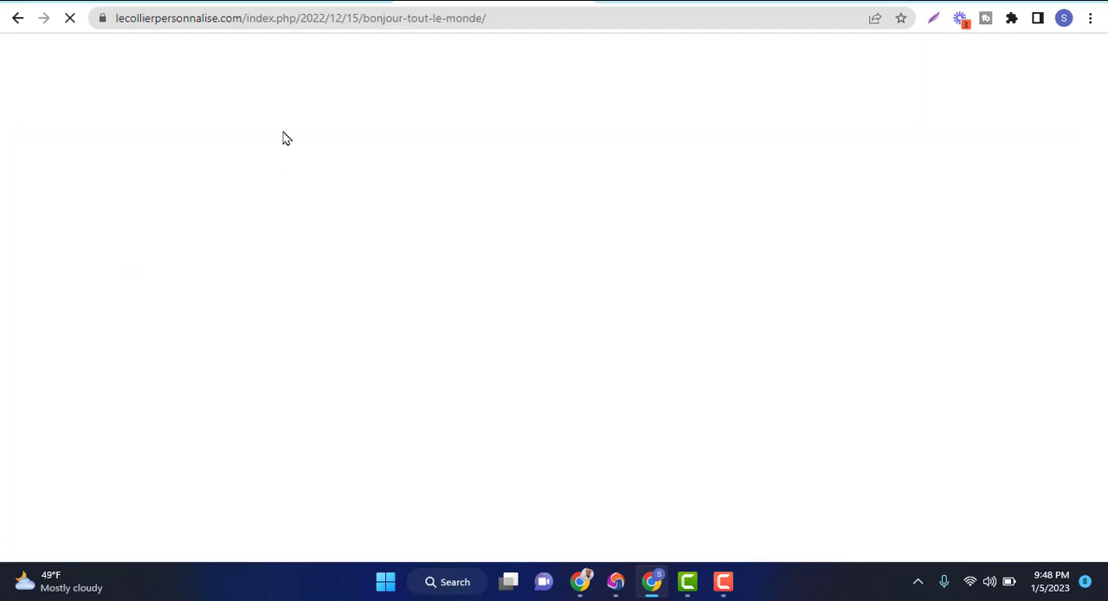
Copy the web address of the post "Bonjour tout le monde !" and return to the beginning of the article in the WordPress editor
click(380, 19)
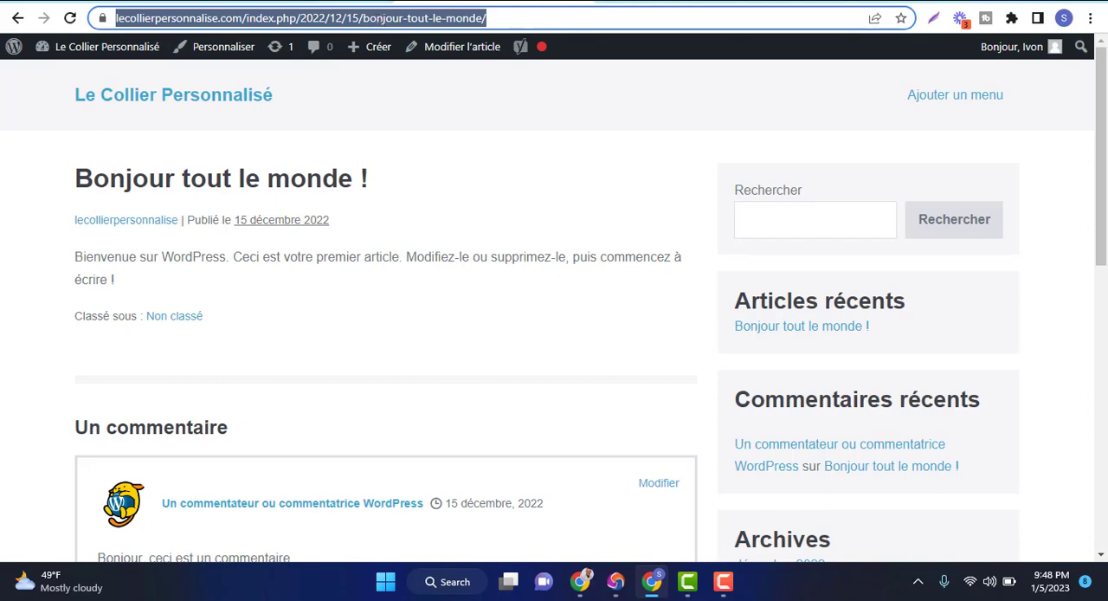
click(342, 1)
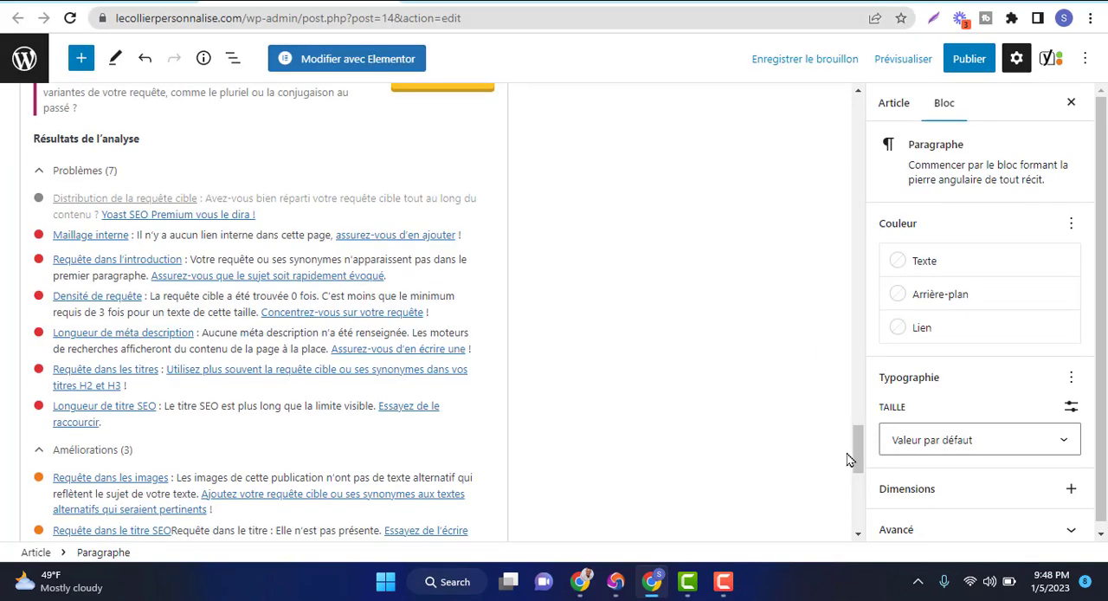
scroll(860, 450, up, 2)
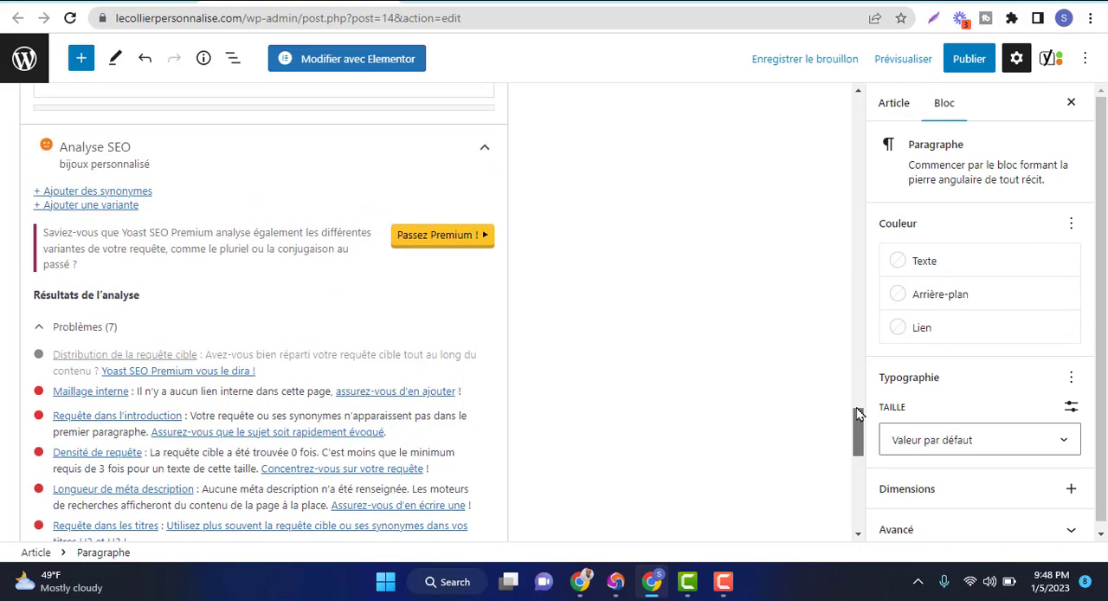
scroll(849, 379, up, 10)
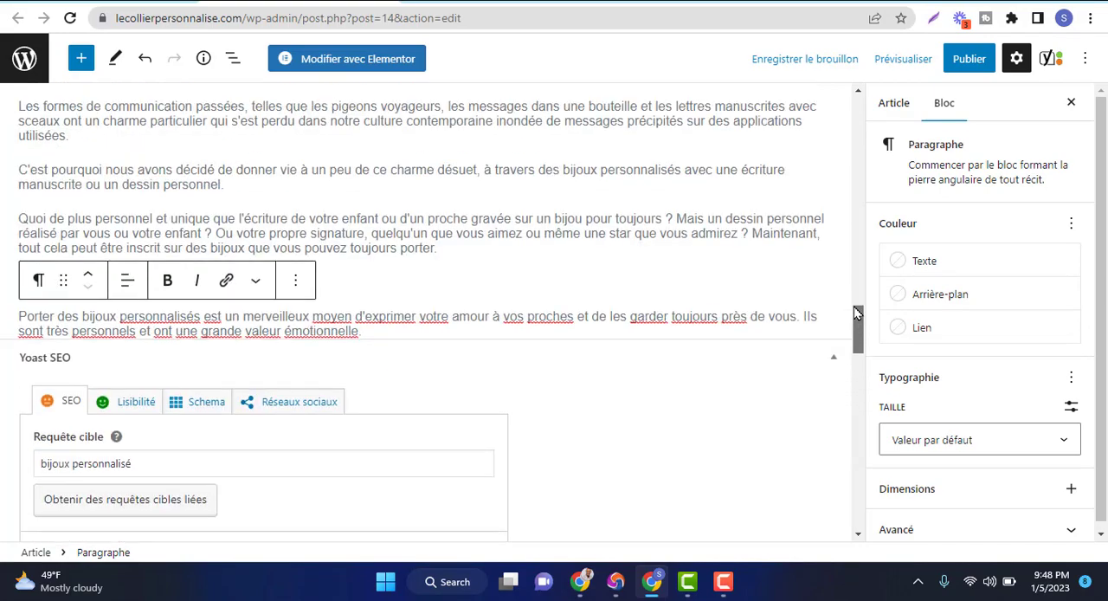
drag(855, 305, 860, 130)
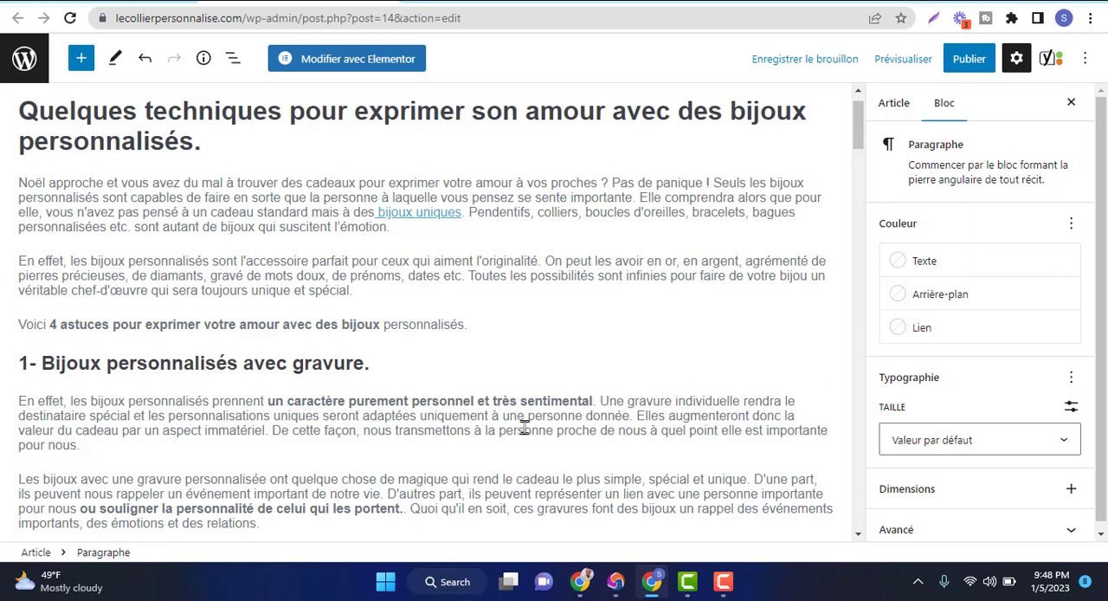
Link "transmettons à la personne" in the first paragraph of section 1 to the copied post address, set to open in a new tab
drag(396, 431, 543, 432)
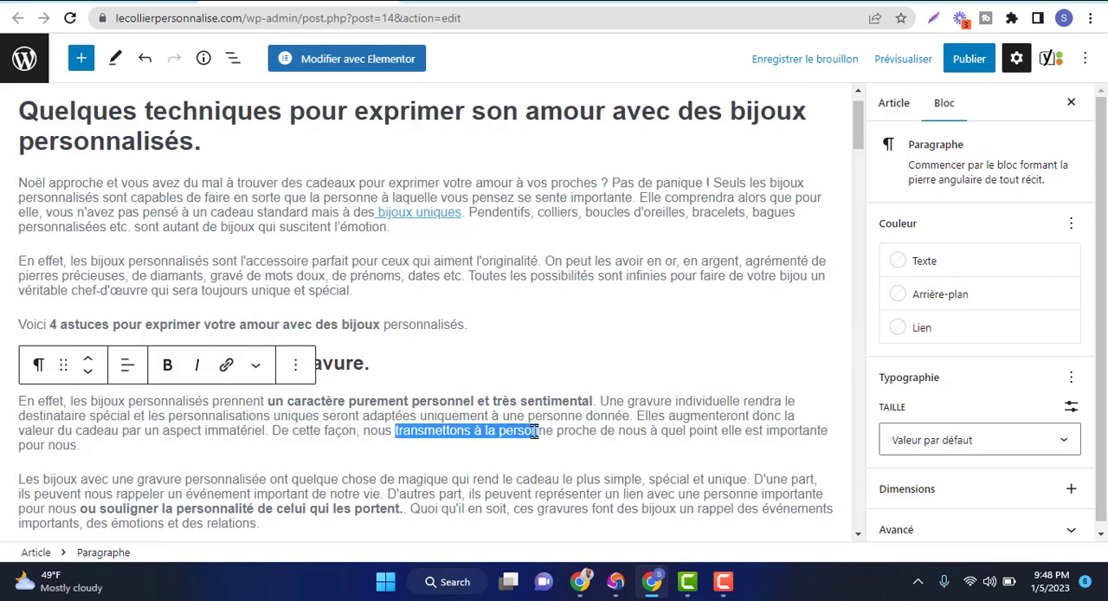
click(544, 431)
drag(397, 431, 555, 433)
click(555, 433)
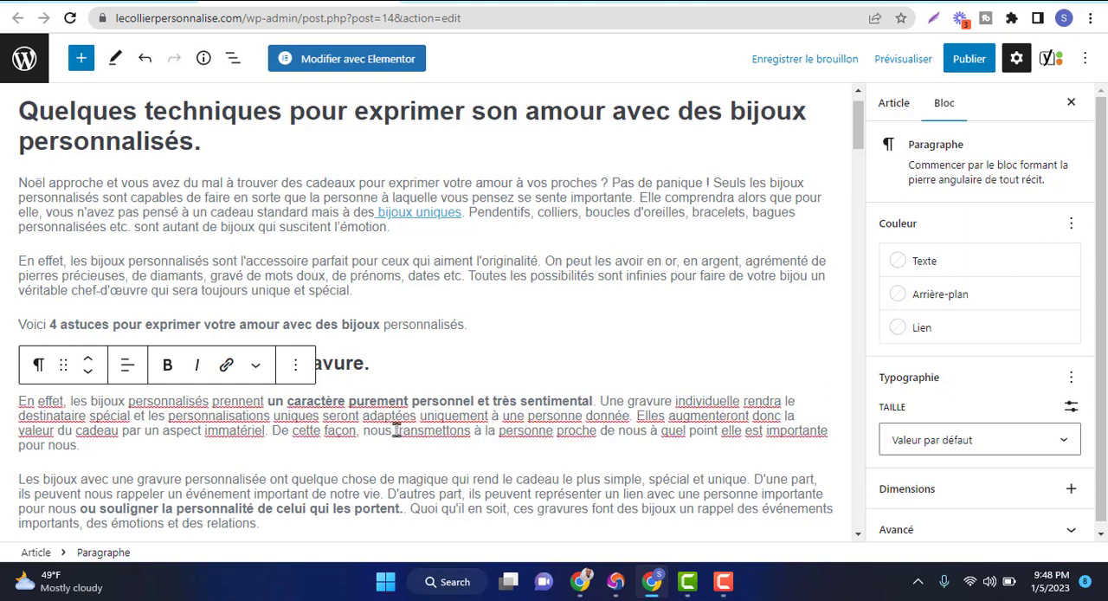
drag(395, 430, 553, 433)
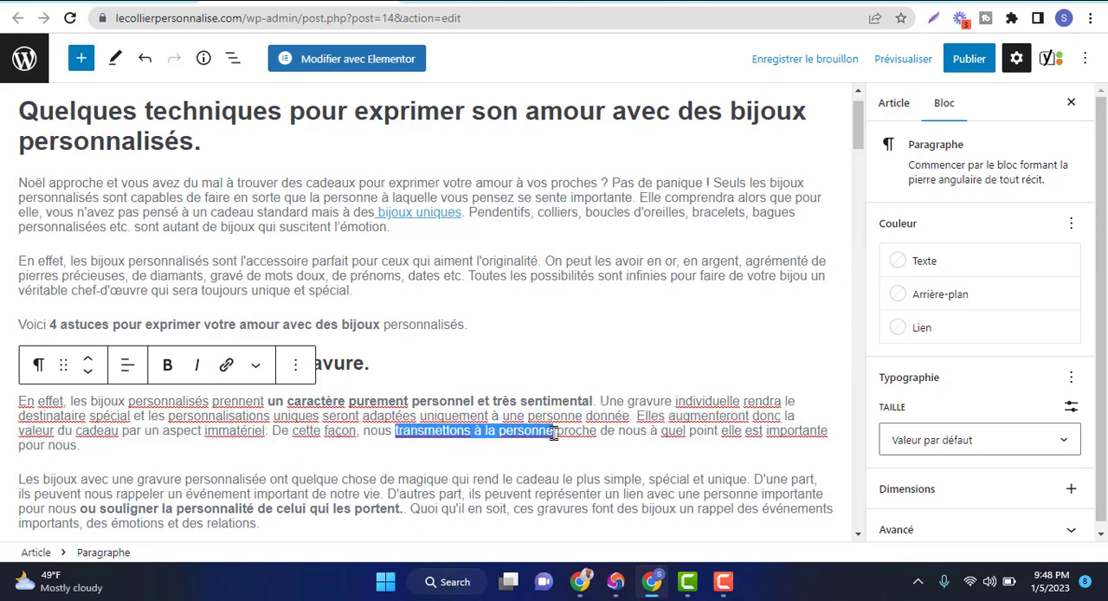
click(227, 367)
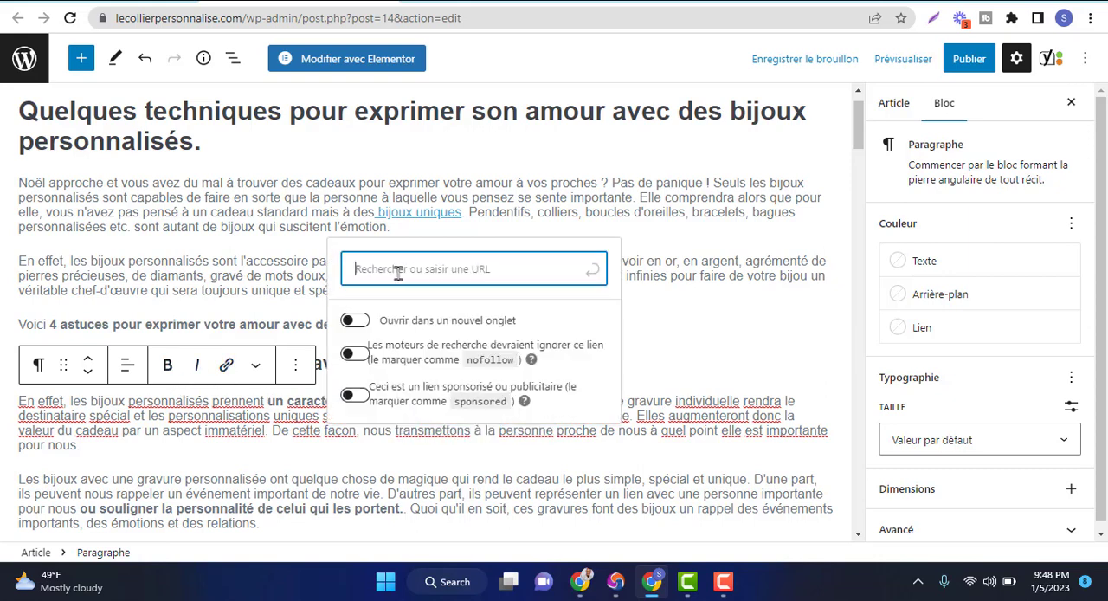
key(ctrl+v)
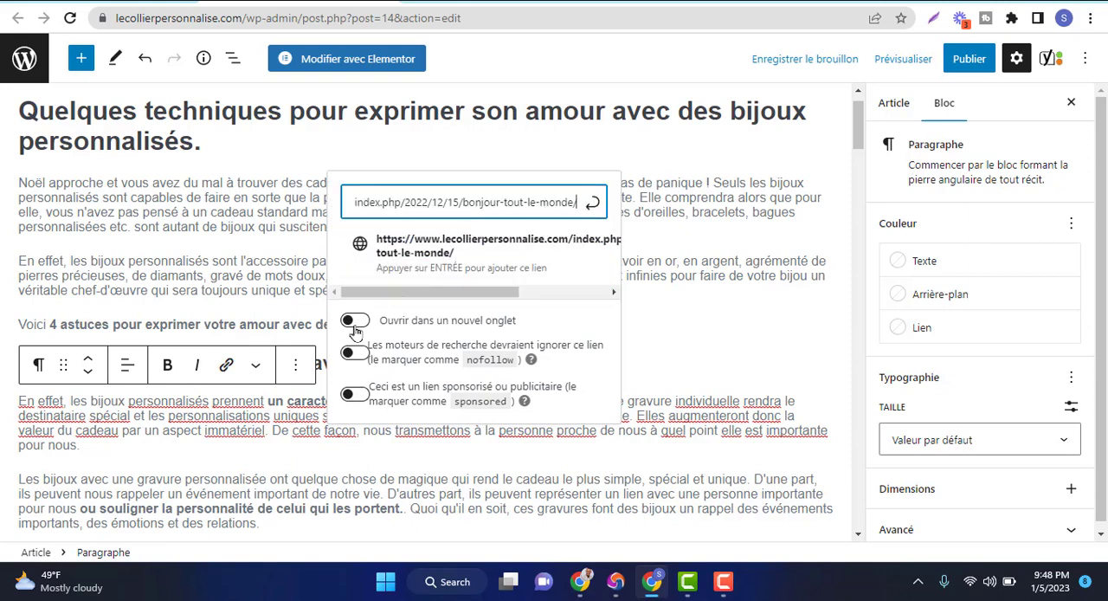
click(354, 322)
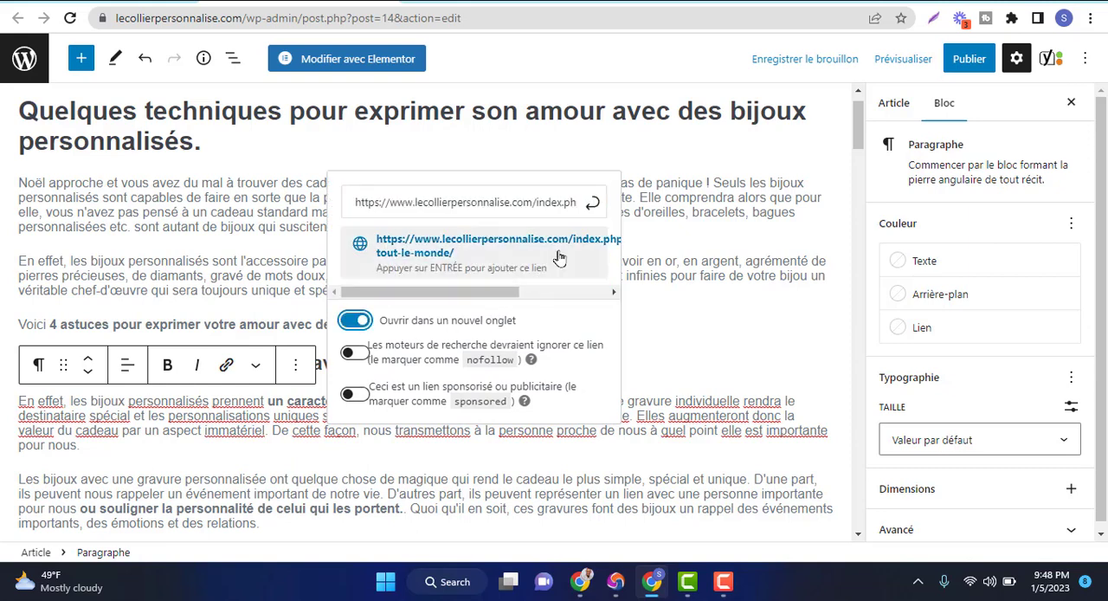
click(593, 207)
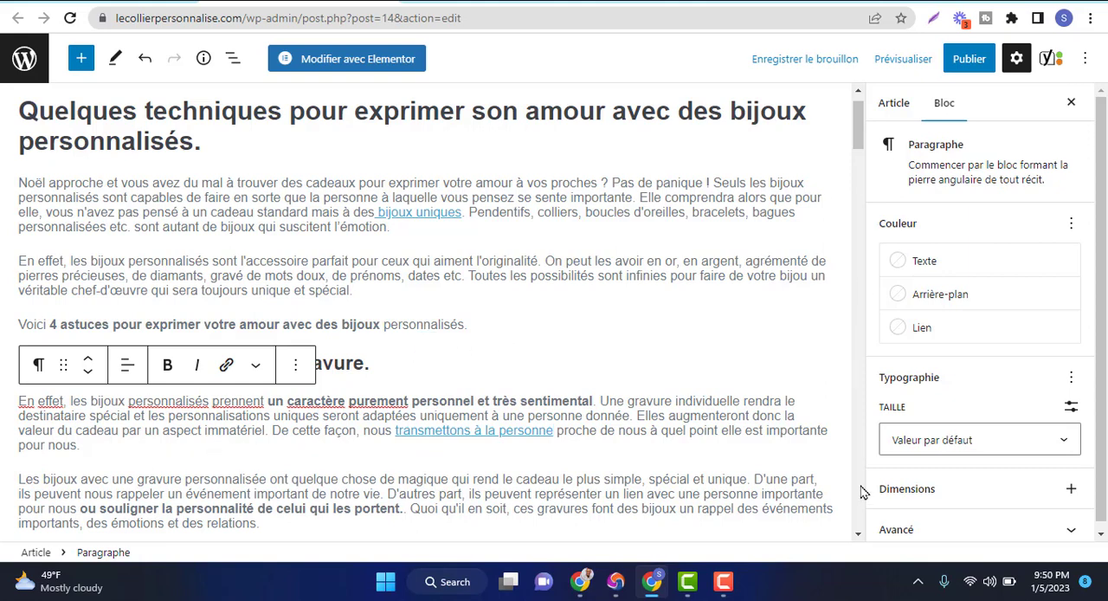
Examine the Yoast SEO analysis for the article, covering its problems, improvements and already optimised items, including internal linking
click(858, 536)
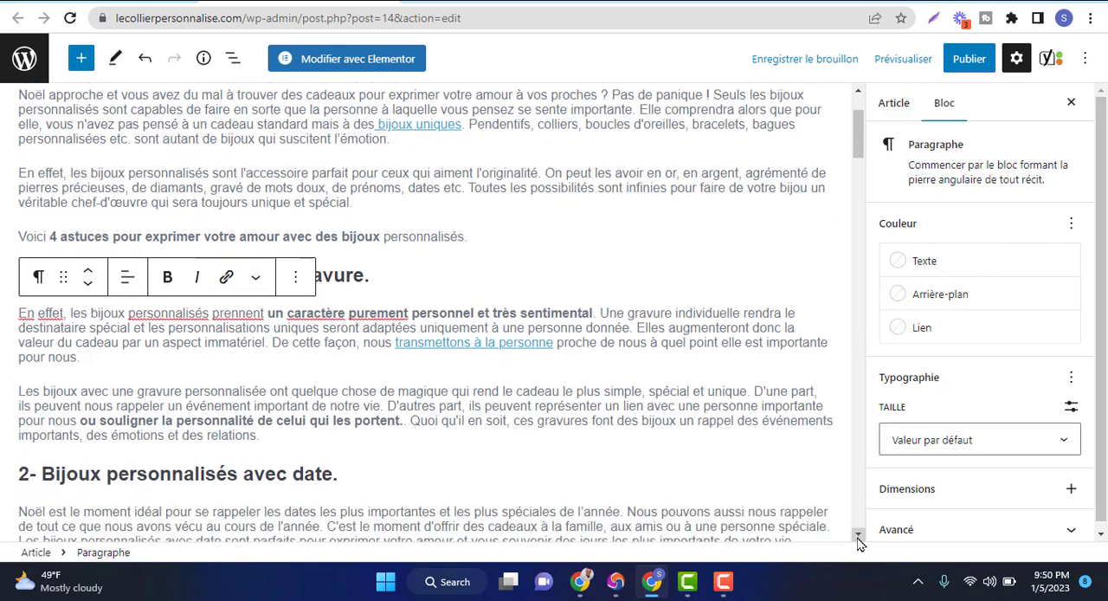
click(859, 535)
click(859, 535)
click(859, 535)
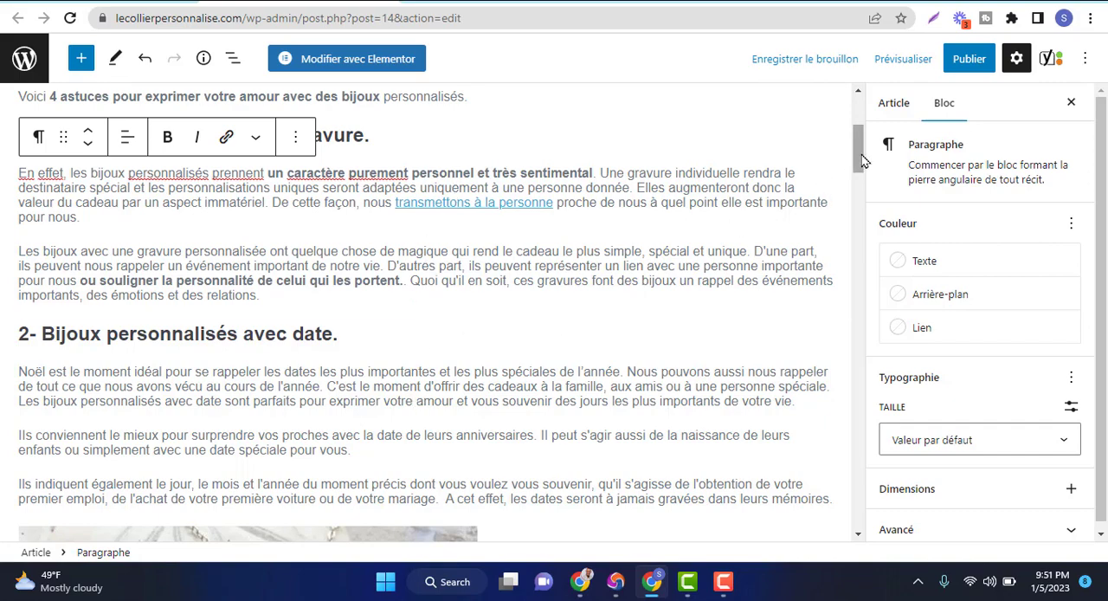
scroll(857, 208, down, 3)
scroll(857, 219, down, 15)
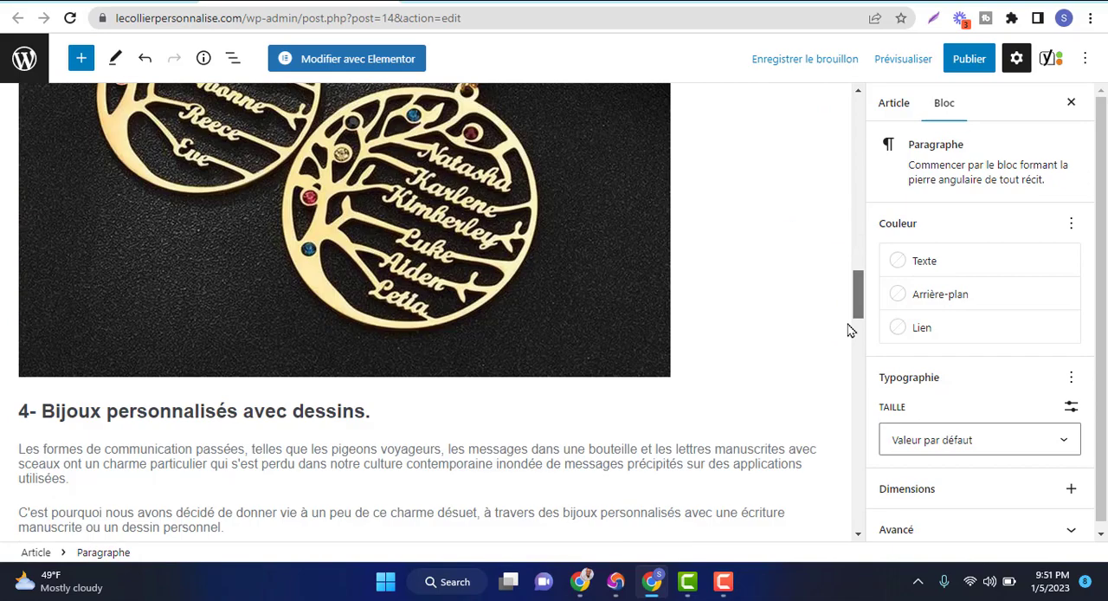
scroll(853, 427, down, 8)
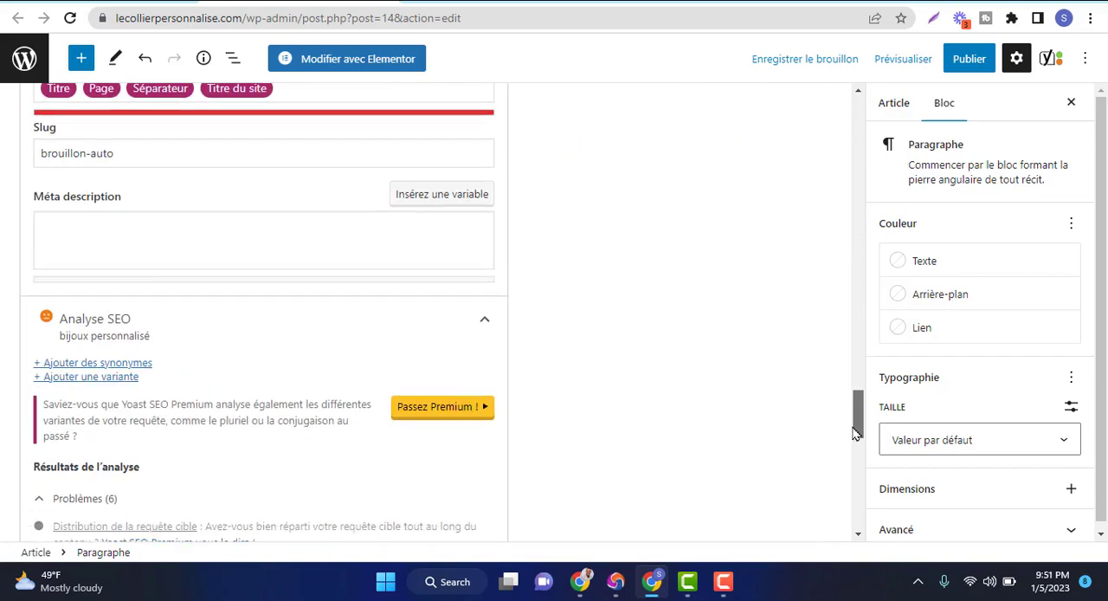
drag(852, 451, 856, 498)
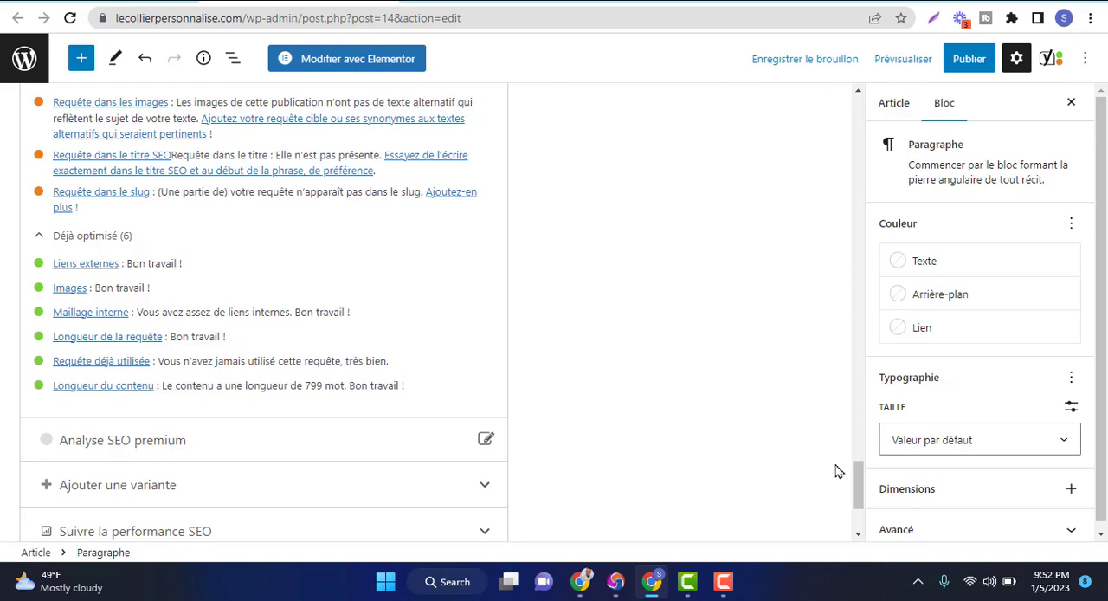
scroll(858, 469, up, 2)
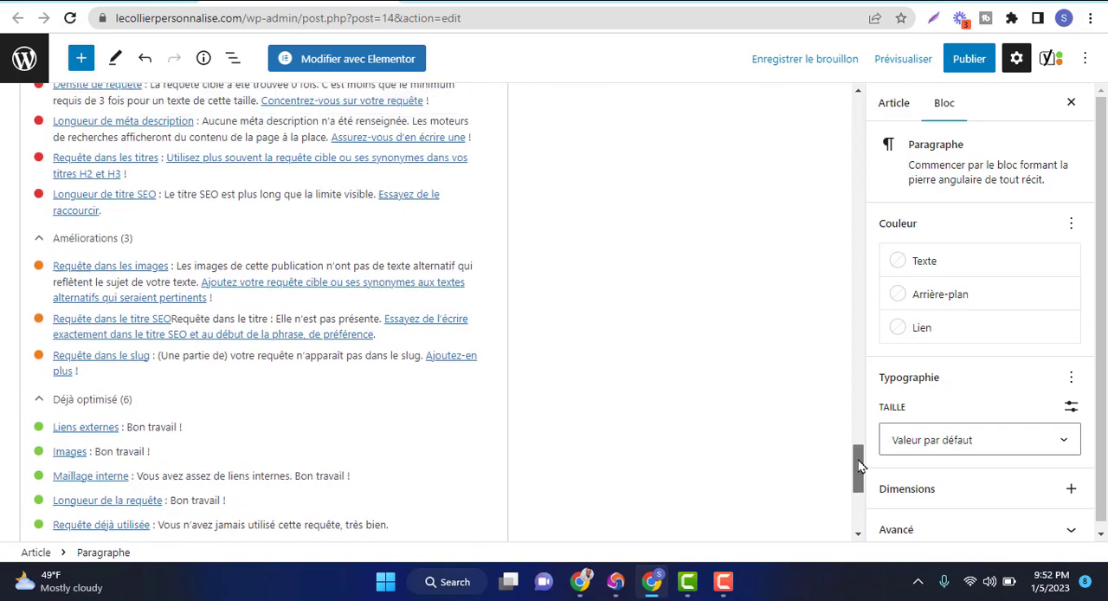
scroll(858, 468, up, 2)
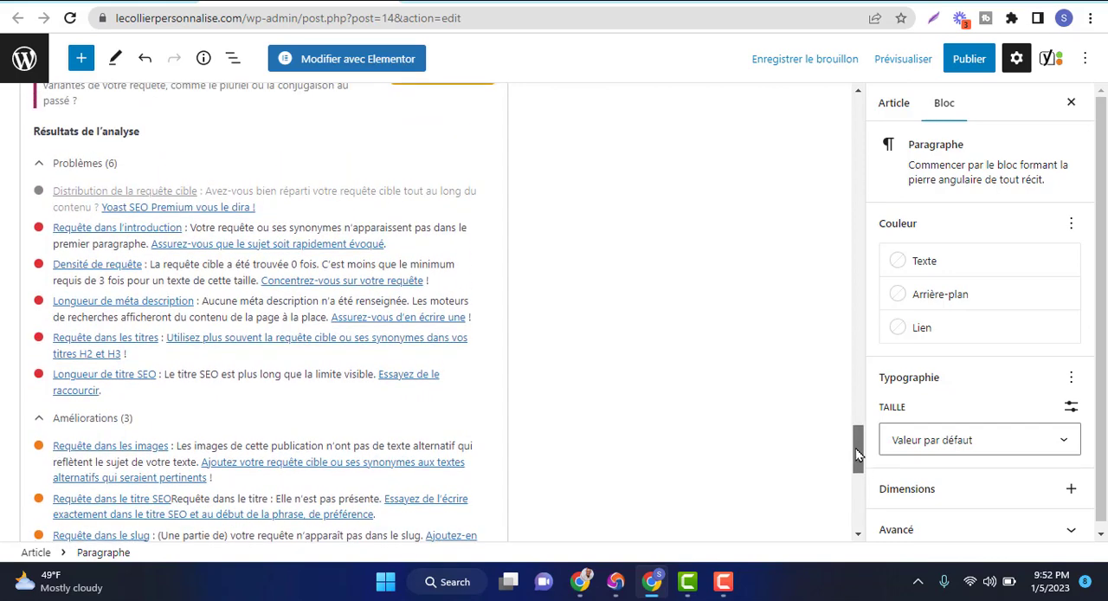
Check the keyword's use in the article title and introduction, and set the Yoast target query to "bijoux personnalisés"
drag(856, 448, 857, 101)
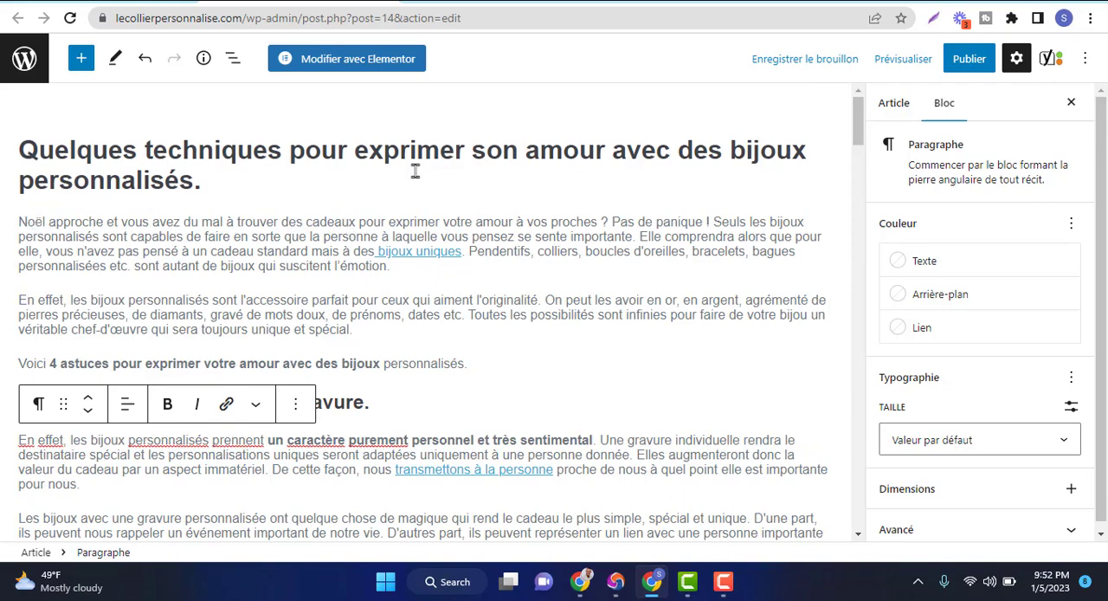
click(369, 161)
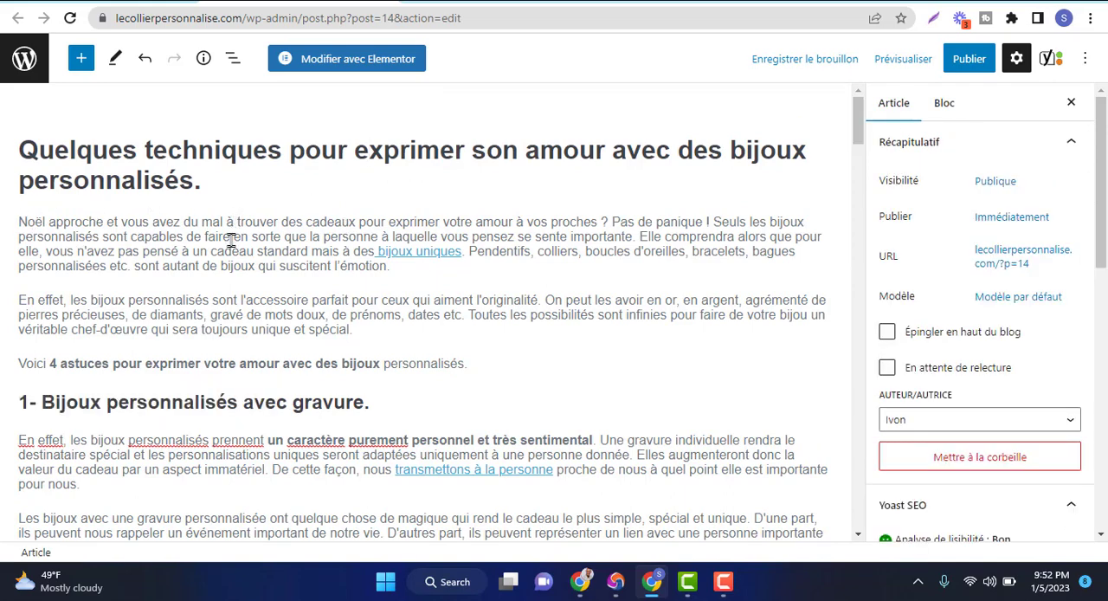
click(238, 249)
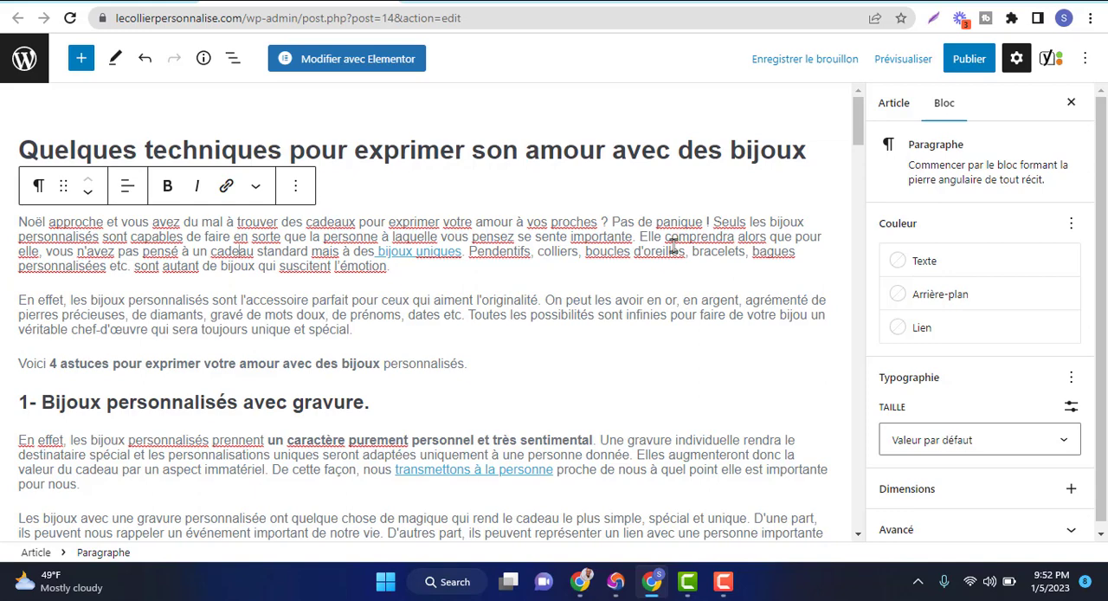
mouse_move(645, 285)
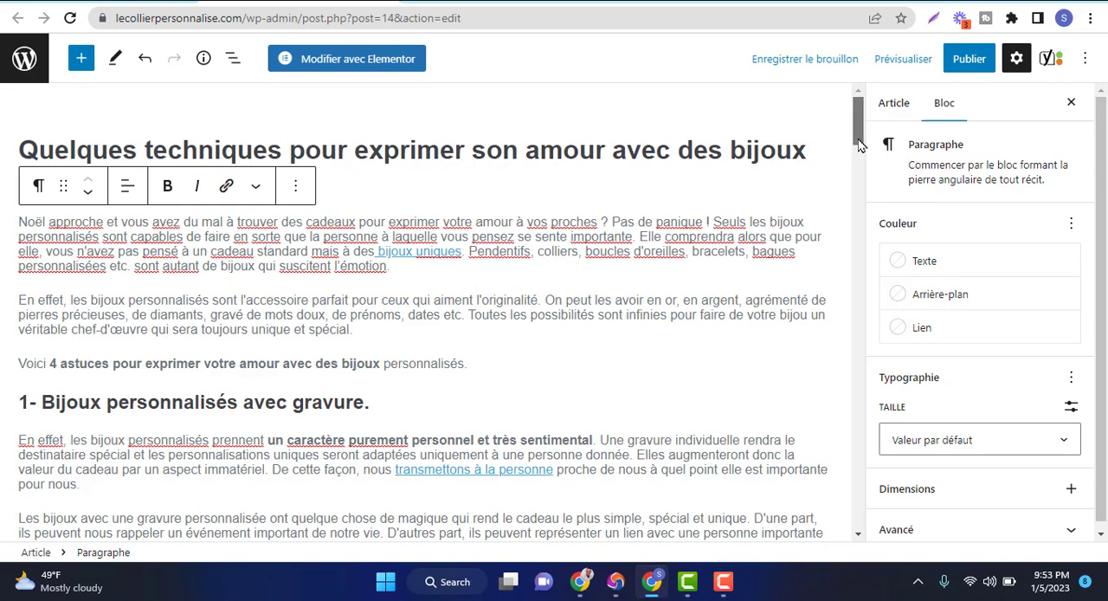
drag(859, 146, 857, 368)
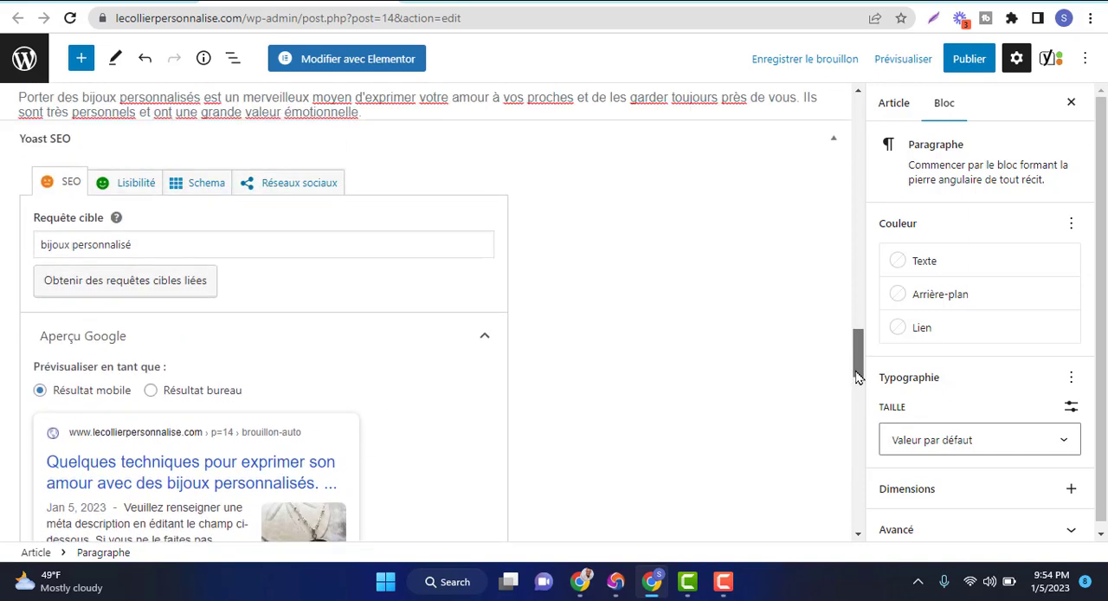
click(264, 250)
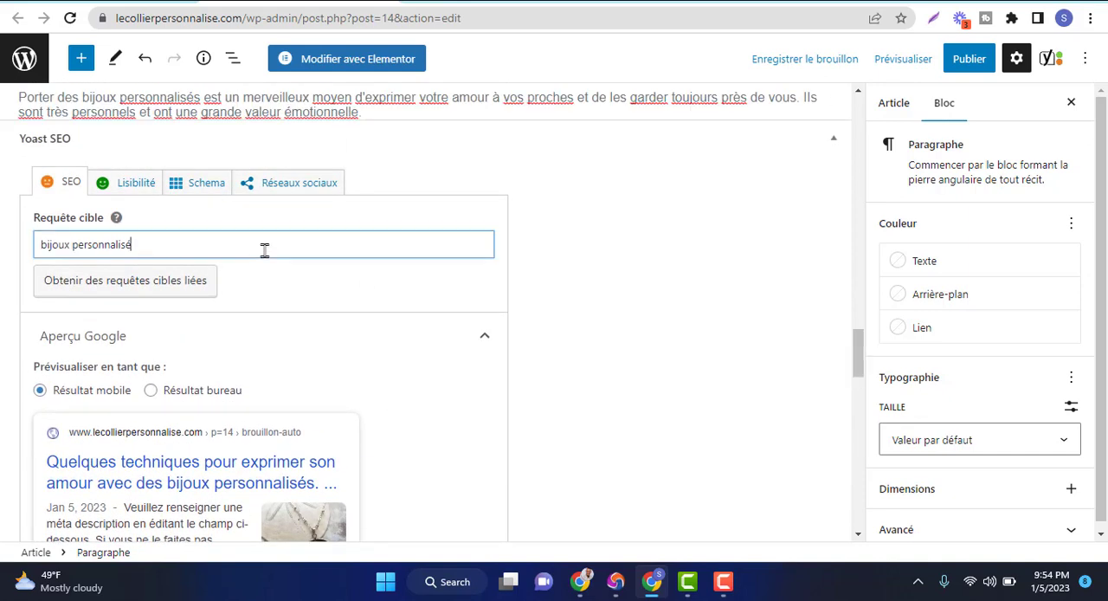
text(s)
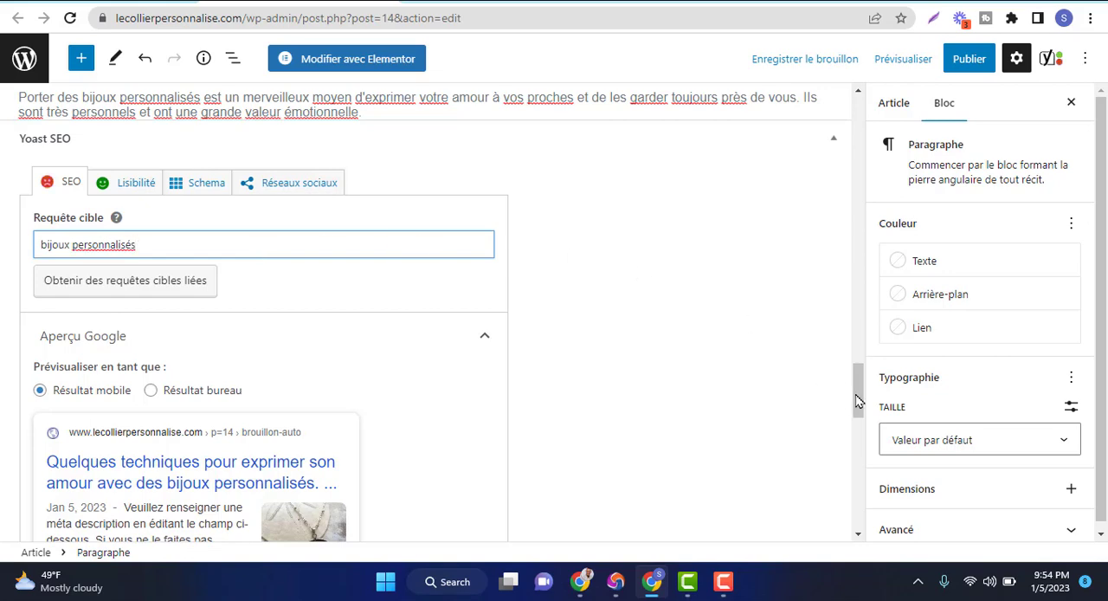
Review the Yoast SEO analysis results for the edited target query, from the problems through to the already optimised items
drag(857, 400, 853, 446)
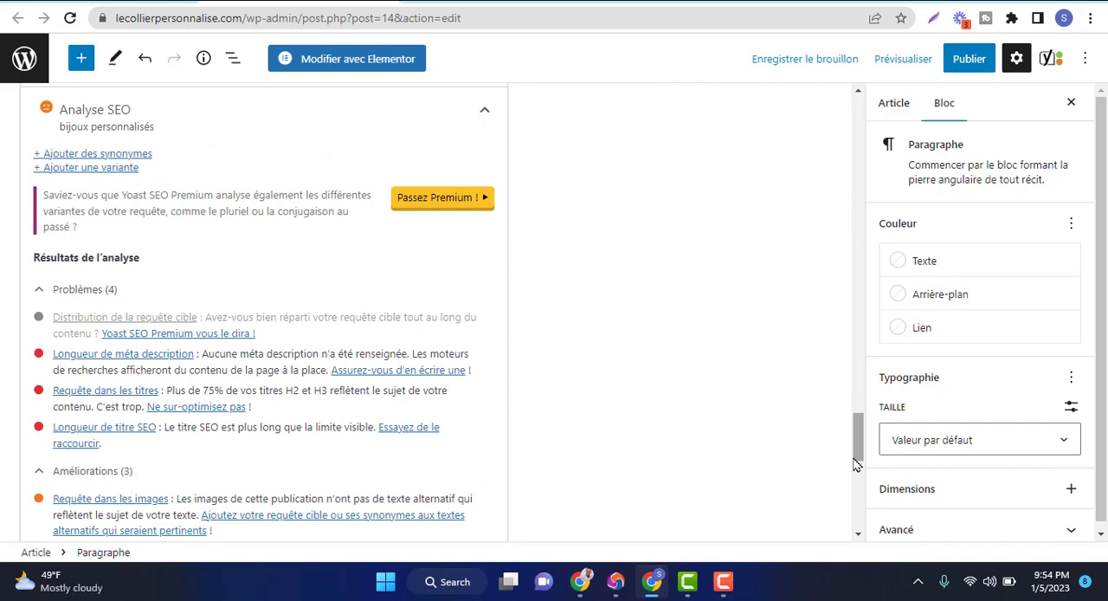
scroll(855, 465, down, 5)
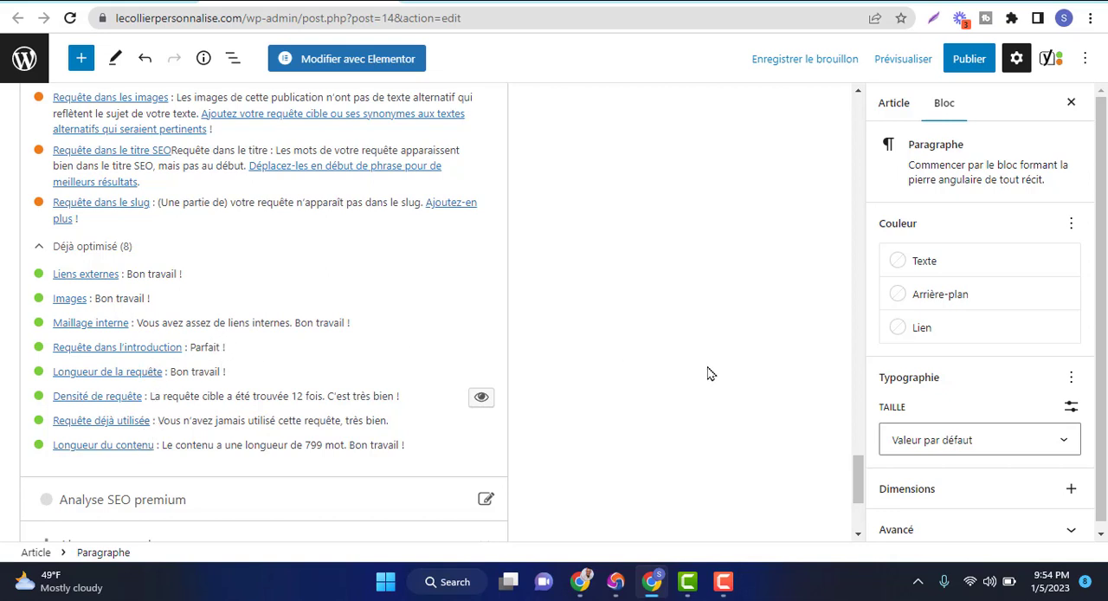
drag(856, 464, 845, 435)
scroll(847, 441, down, 1)
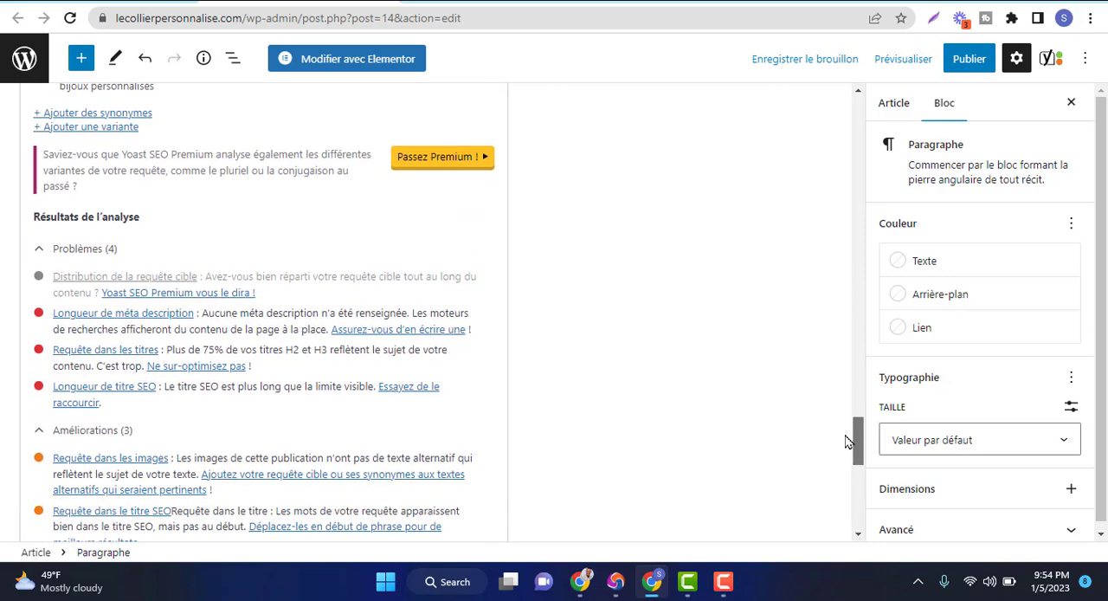
drag(849, 441, 855, 384)
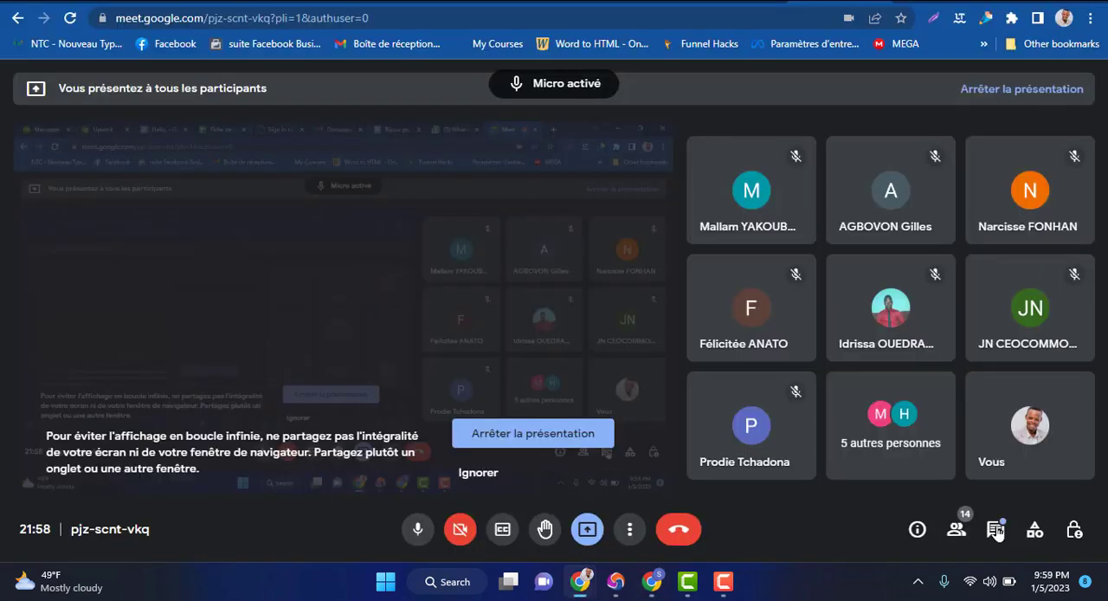
Open the in-call messages in Google Meet and read the participants' chat, including the suggested description sentence
click(996, 530)
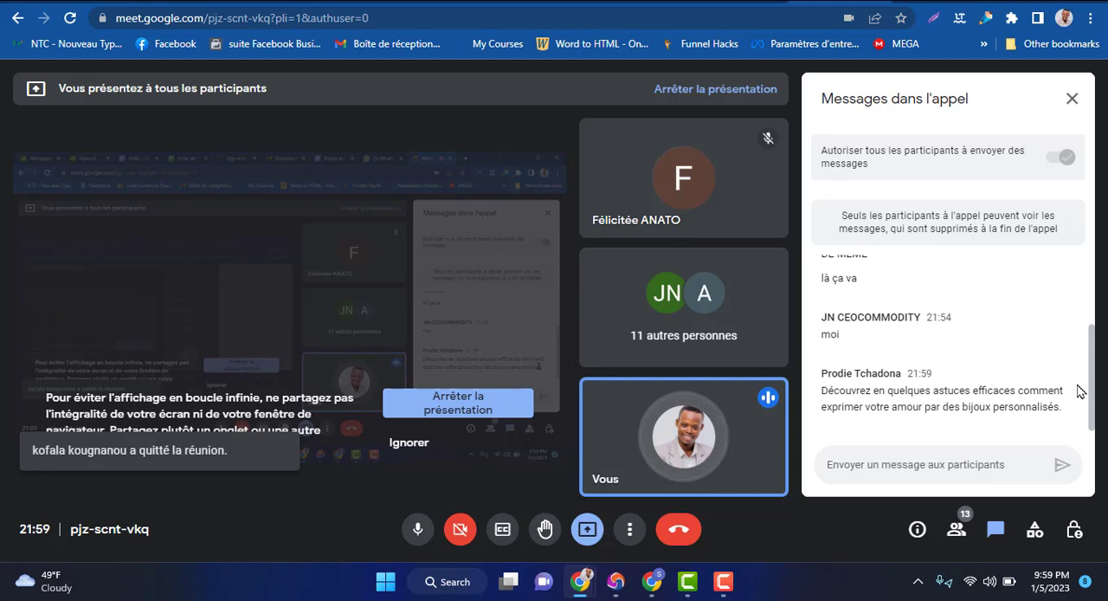
drag(1090, 348, 1089, 341)
scroll(1090, 346, up, 3)
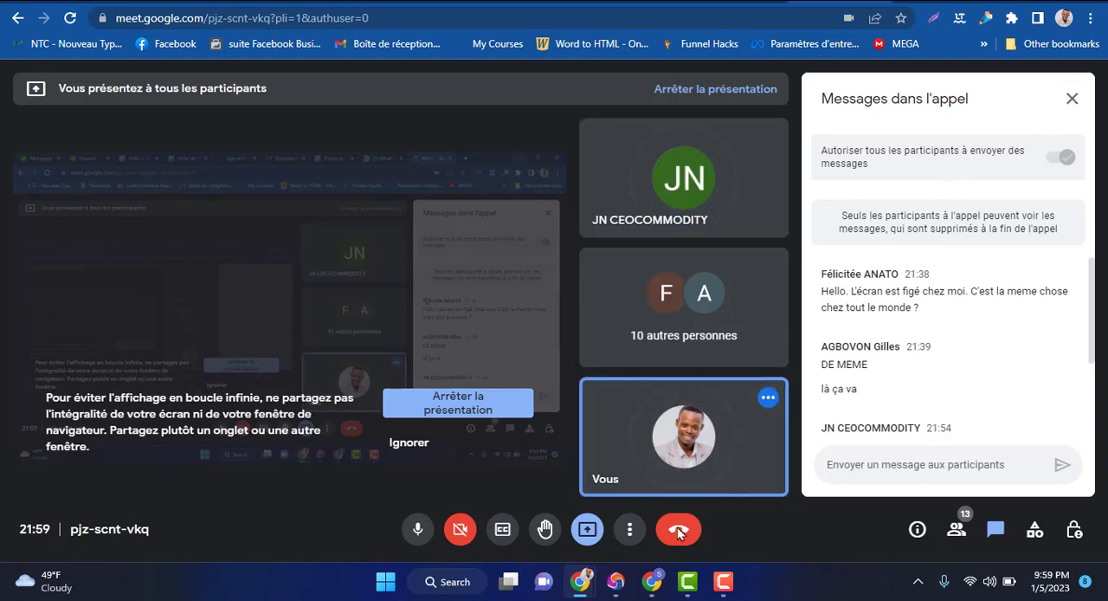
Switch to the WordPress article editor and open the empty Yoast meta description field for editing
click(657, 588)
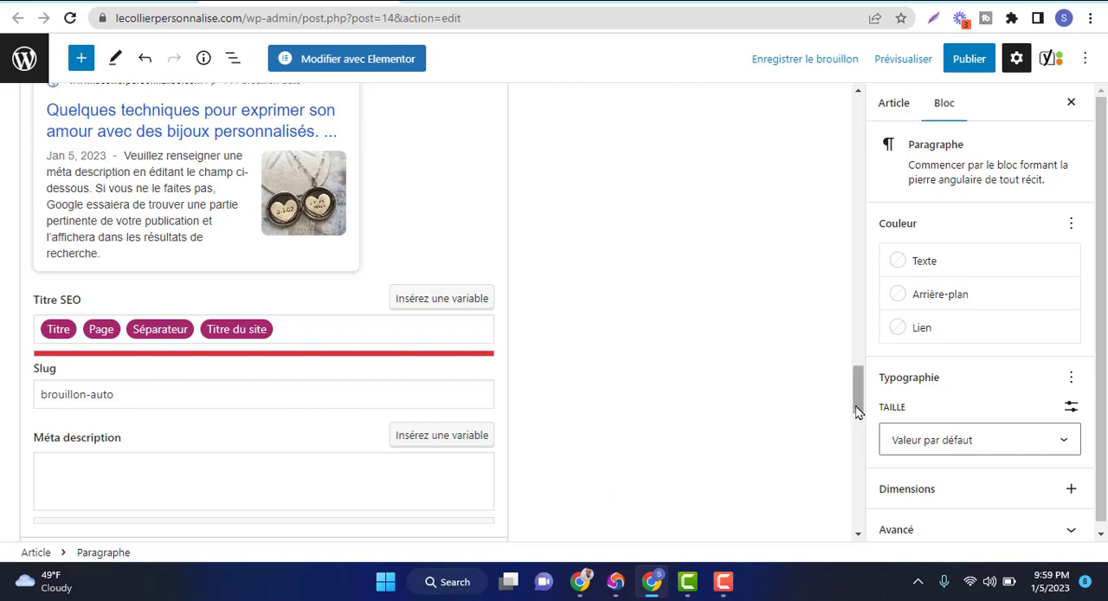
click(861, 455)
drag(860, 455, 861, 424)
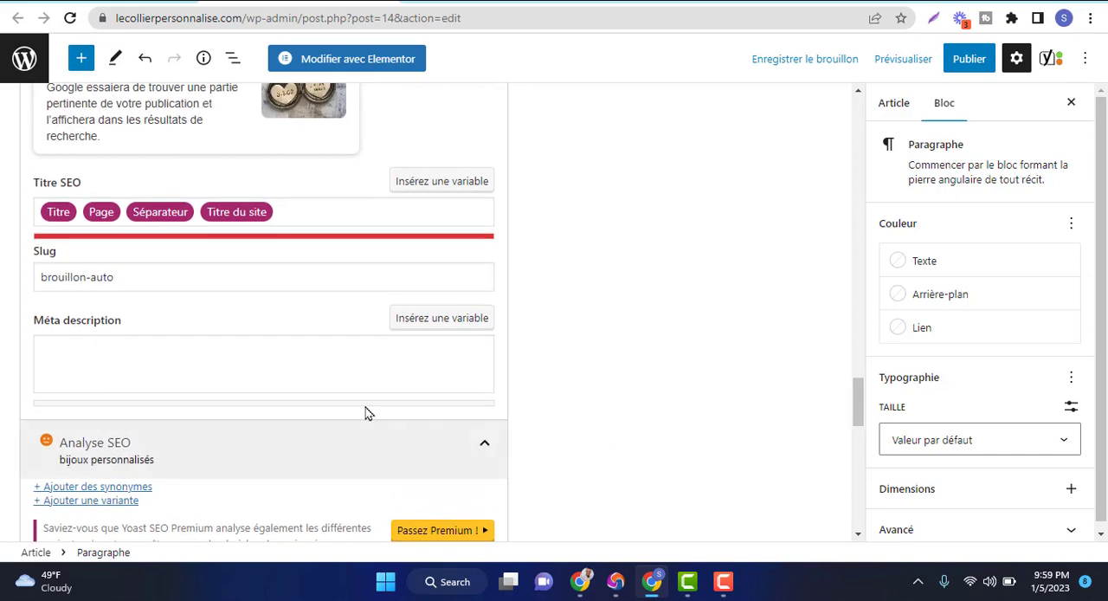
click(317, 379)
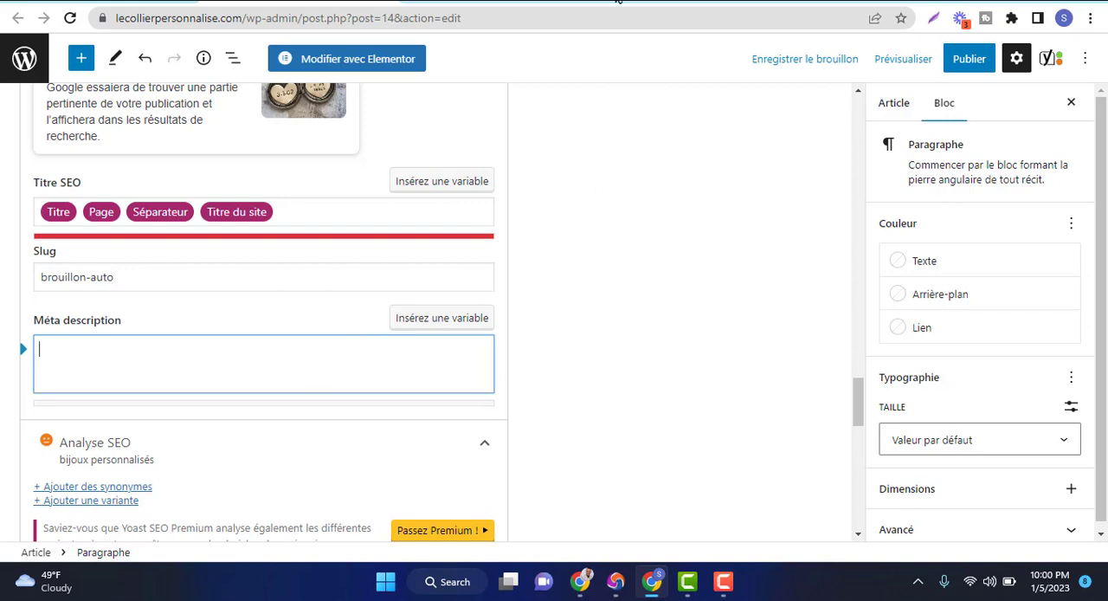
Search Google for "bijoux personnalisé" in a new browser tab
click(618, 1)
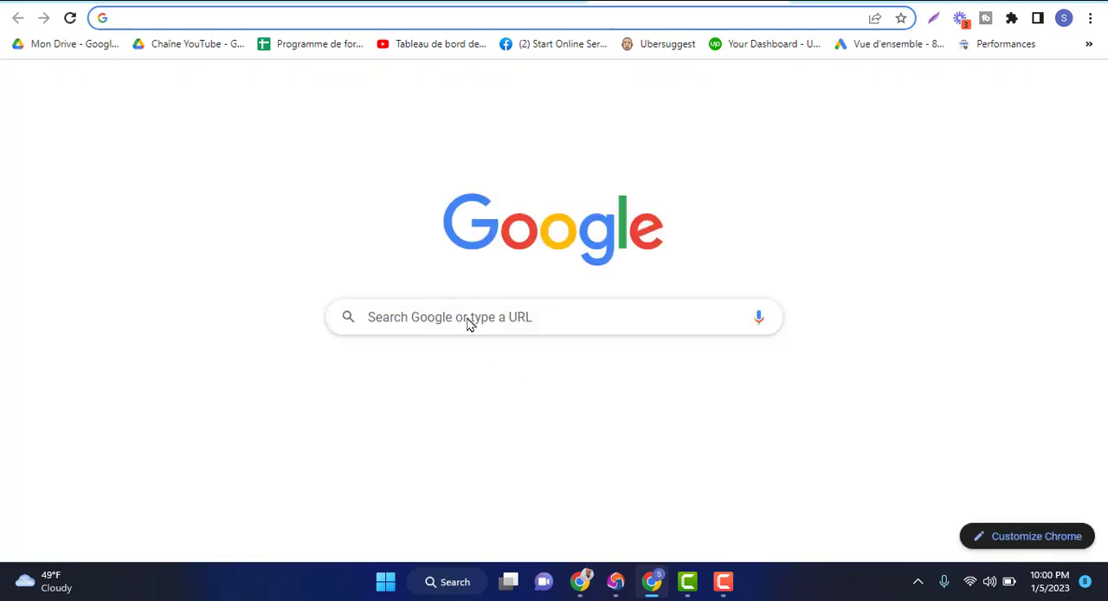
click(450, 319)
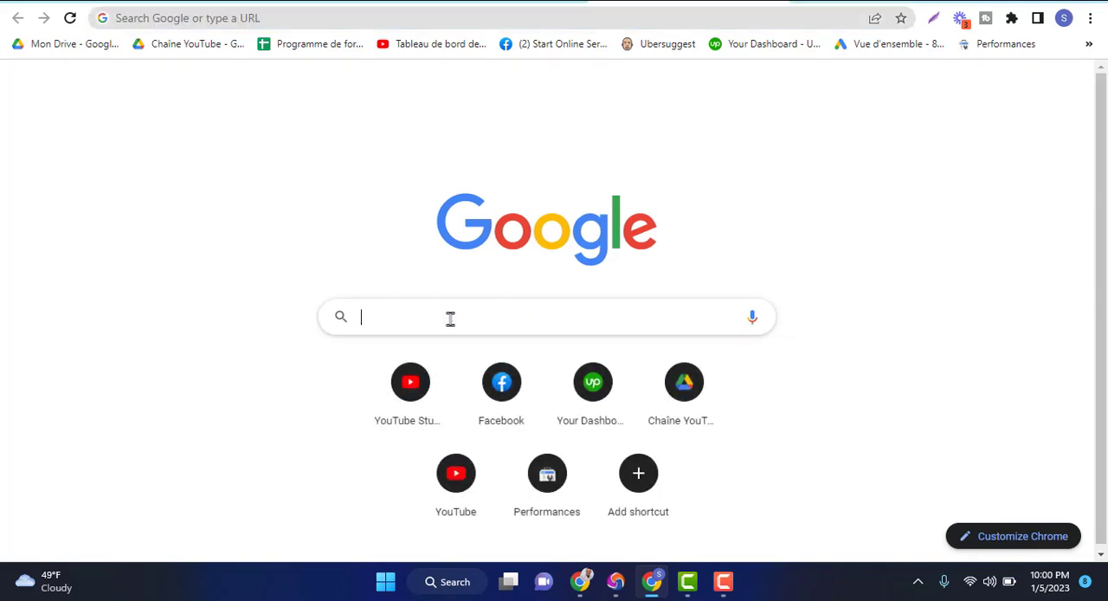
text(b)
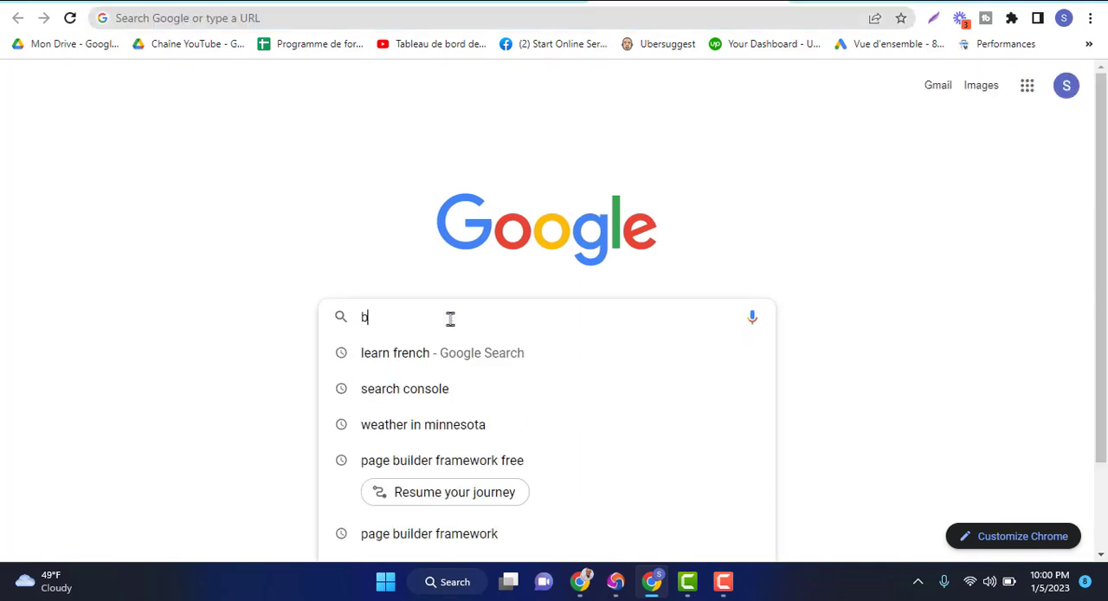
text(ijoux pers)
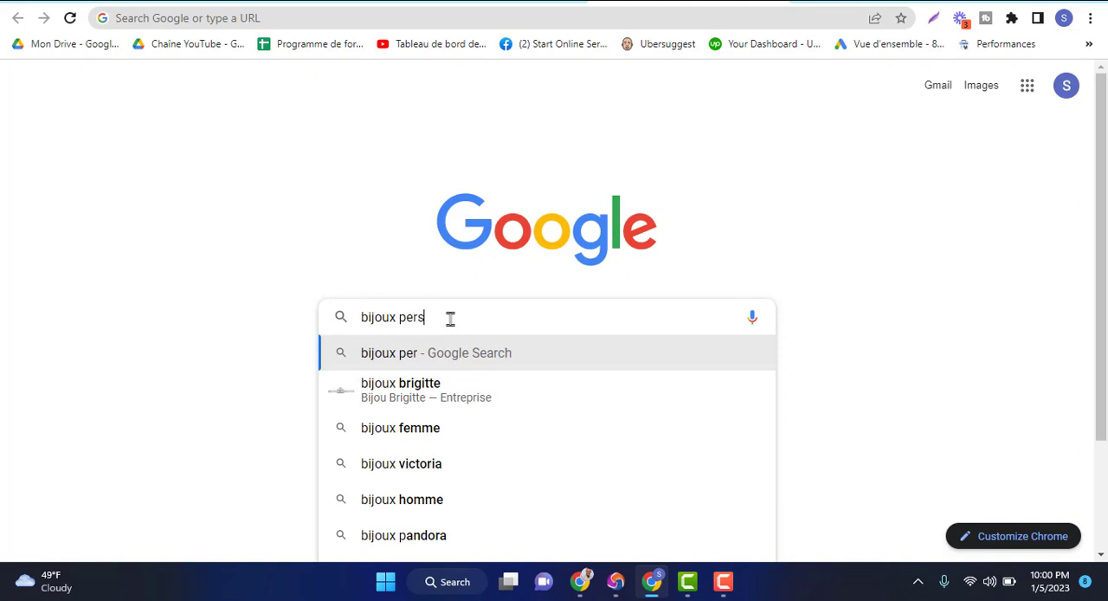
text(onnalise)
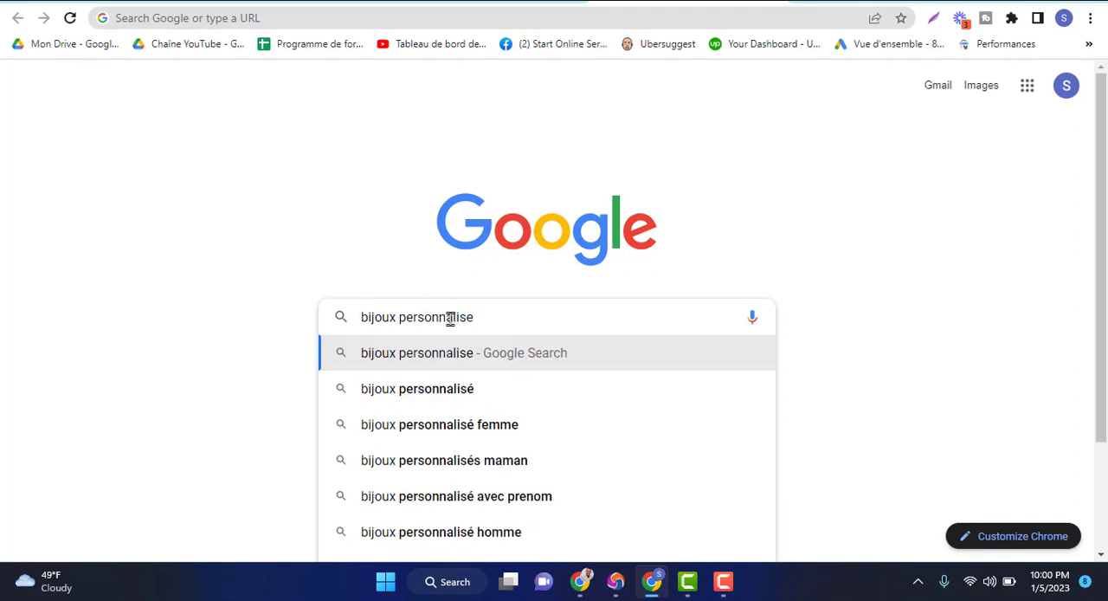
click(459, 392)
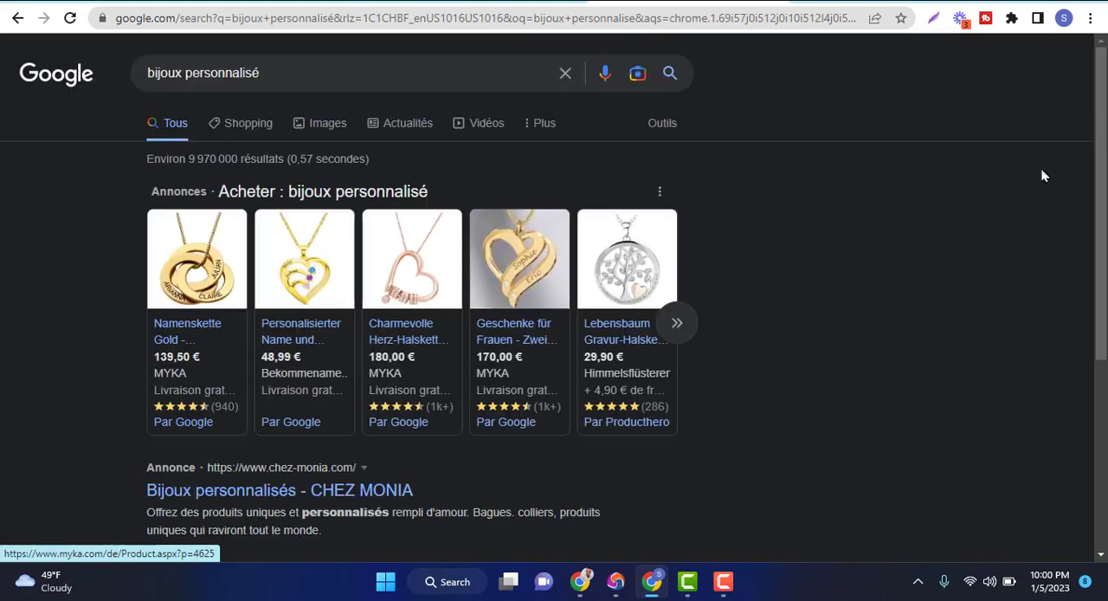
Examine how competing sites word their titles and meta descriptions in the search results, especially the Histoire d'Or entry
scroll(1098, 313, down, 3)
scroll(1098, 313, down, 10)
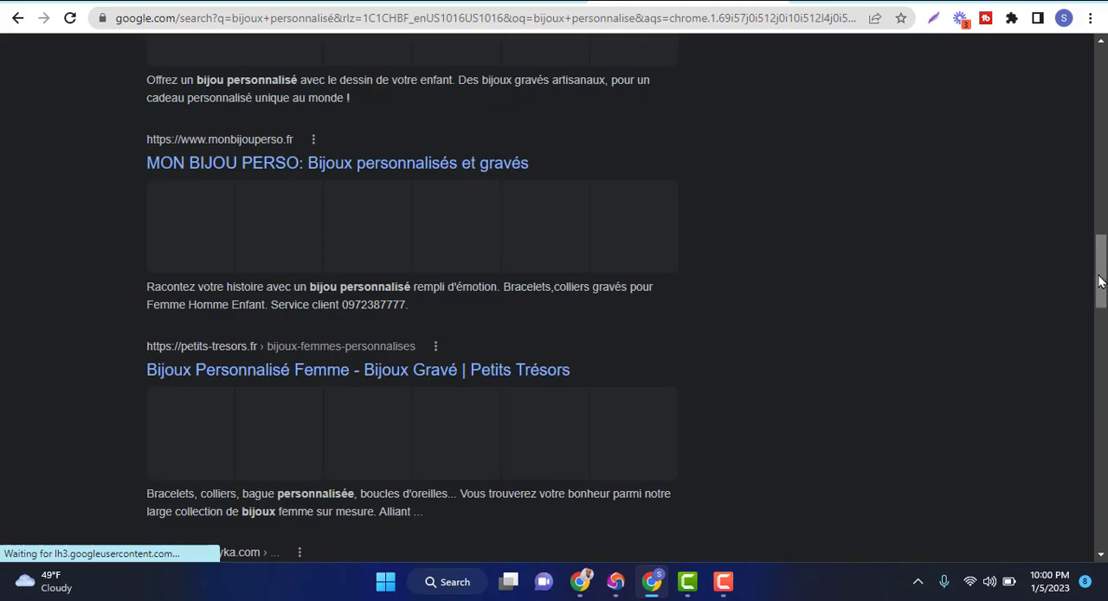
scroll(1100, 281, down, 5)
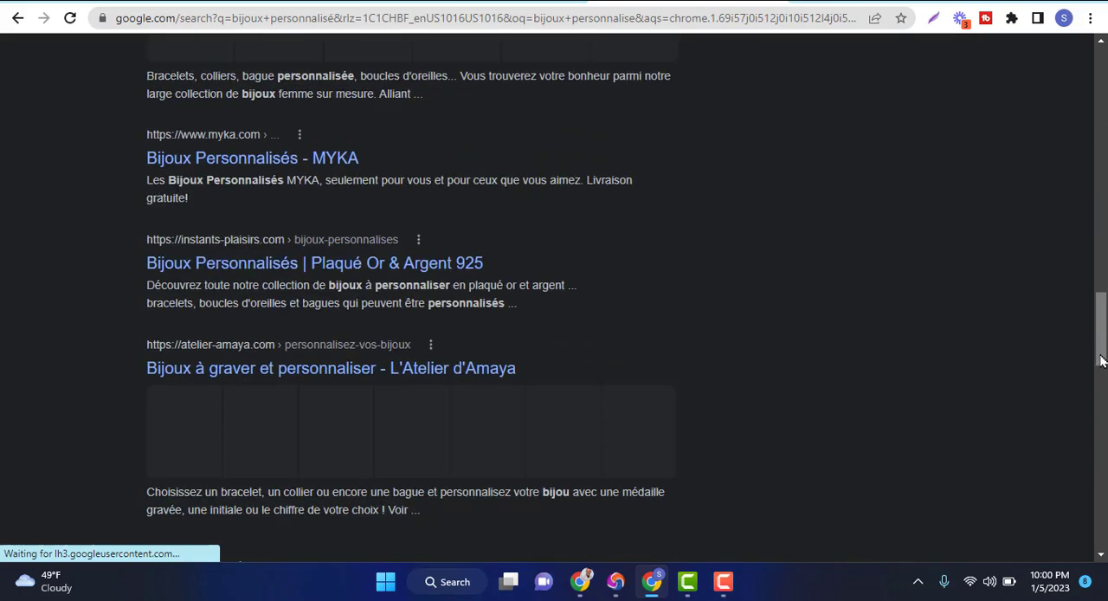
scroll(1099, 262, up, 6)
scroll(1100, 261, up, 4)
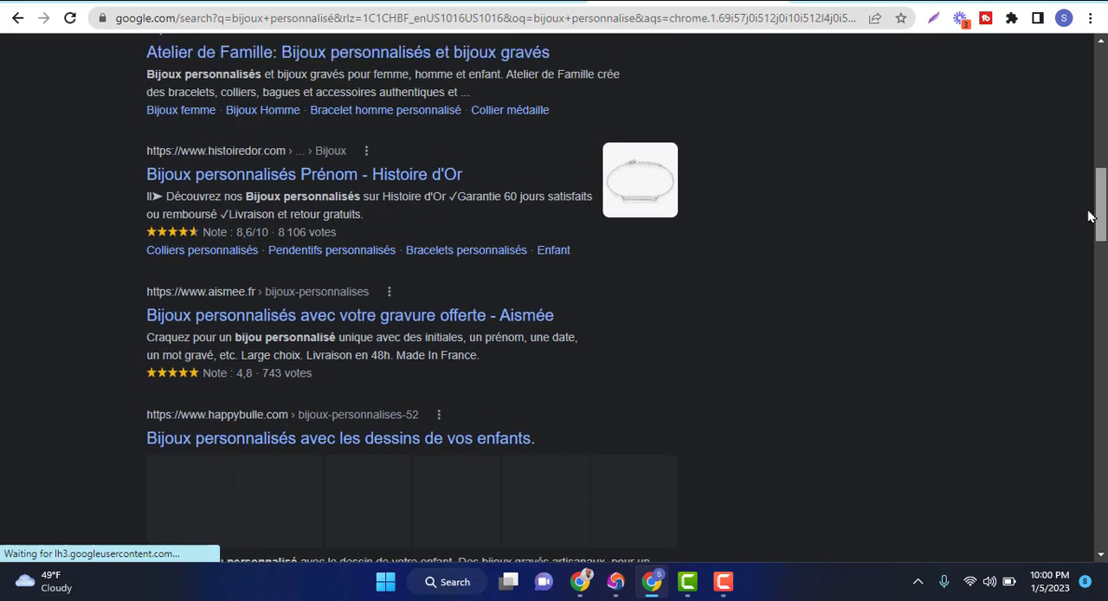
scroll(1093, 216, up, 1)
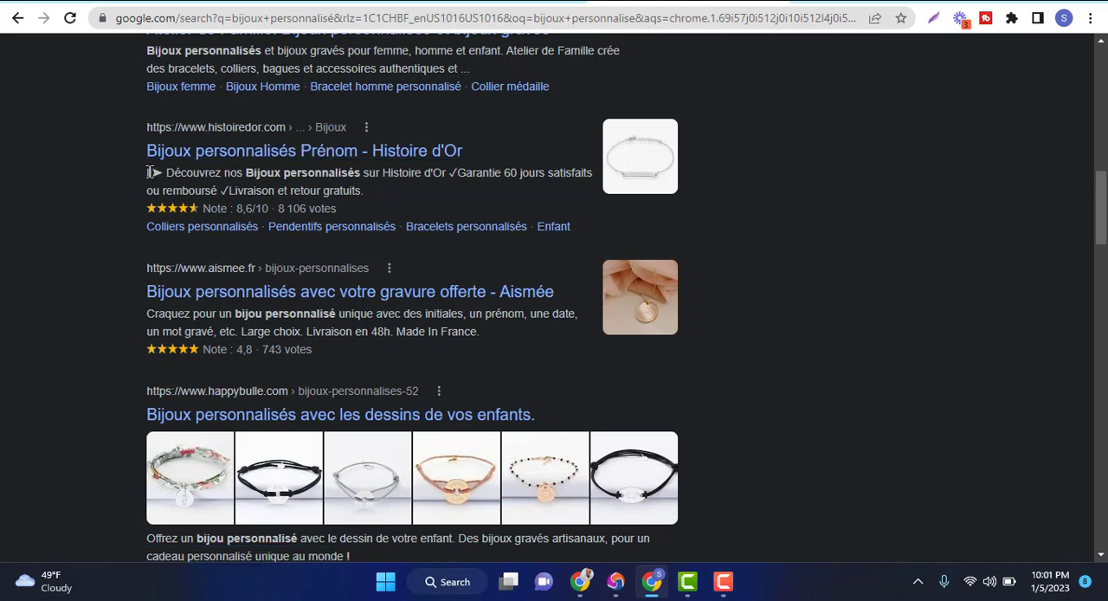
drag(149, 172, 223, 179)
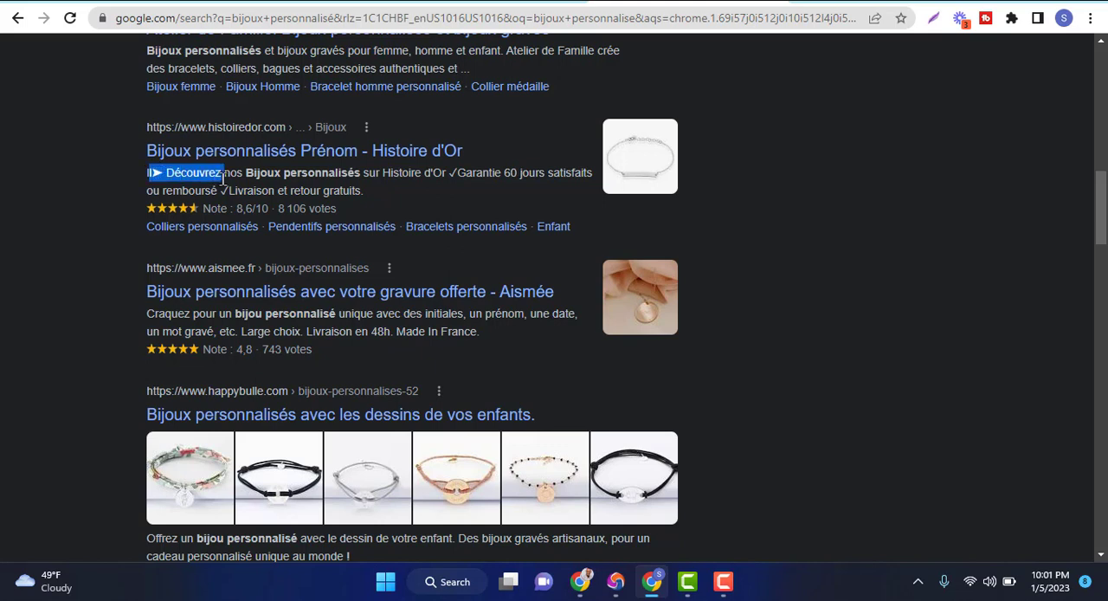
click(186, 178)
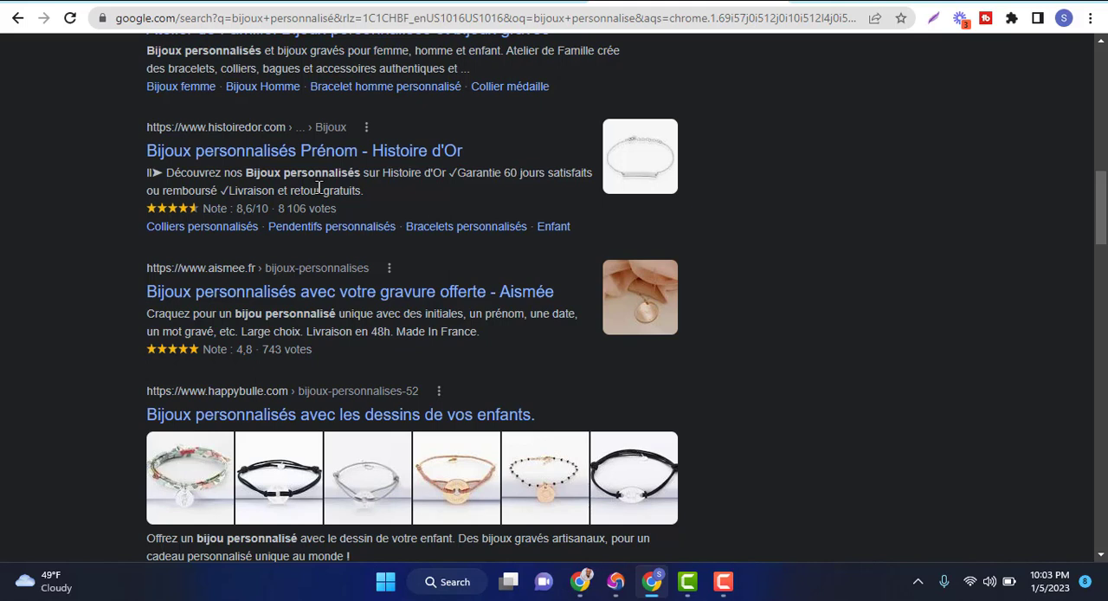
Go back to the article editor, switch to the Google Meet call and ignore its infinite-loop display warning
click(493, 2)
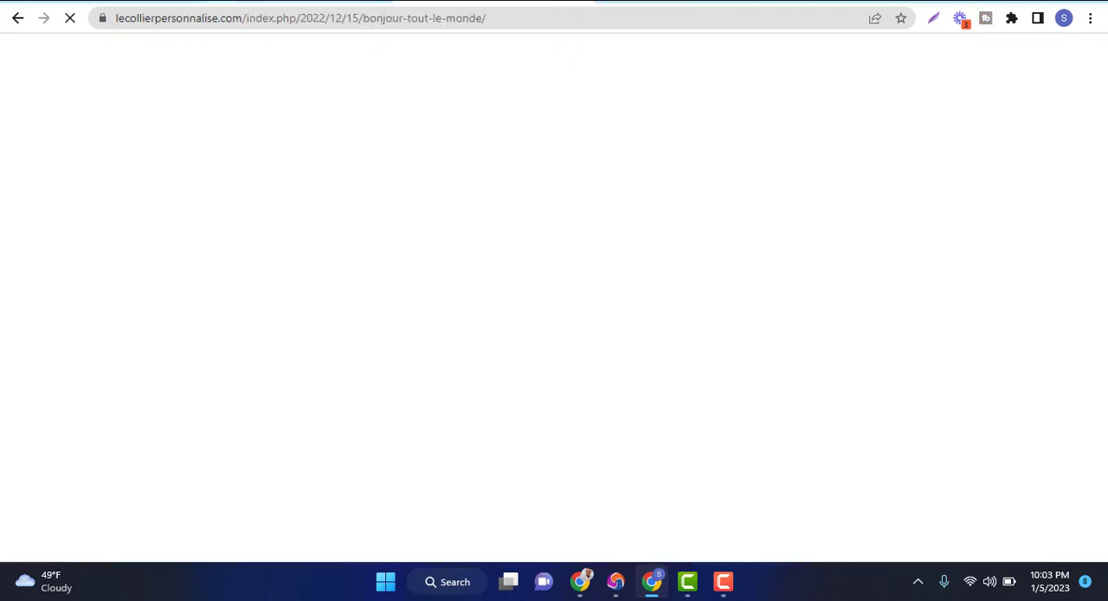
click(303, 2)
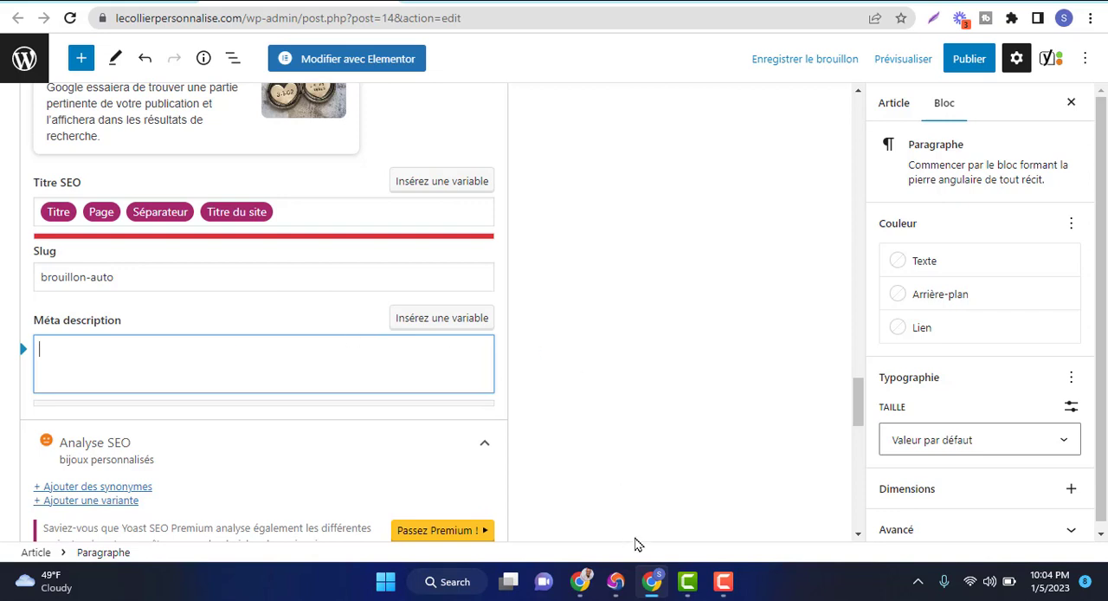
click(650, 596)
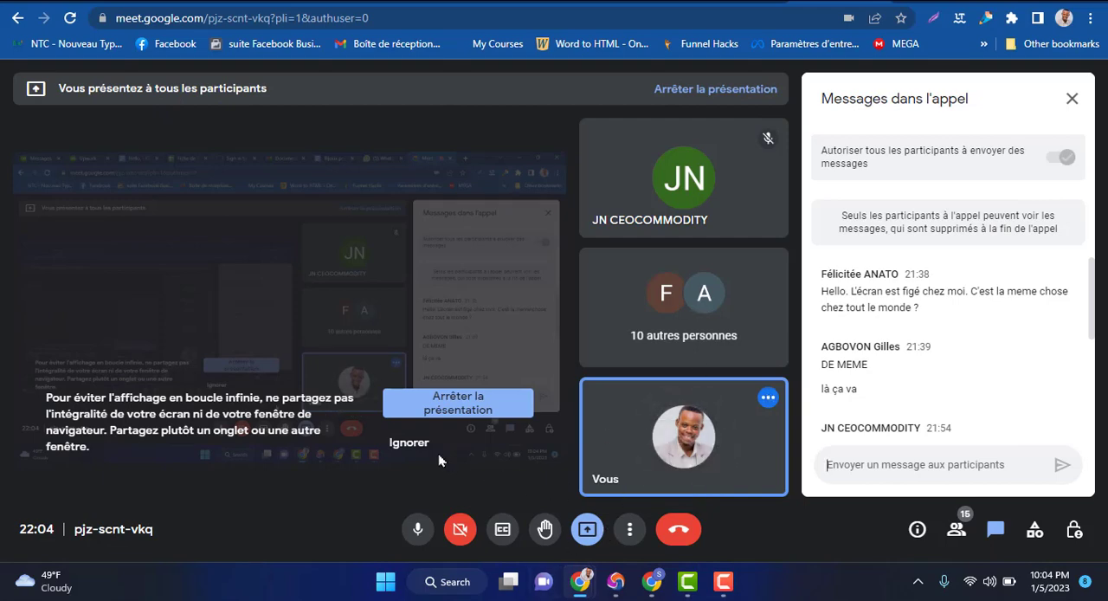
click(409, 444)
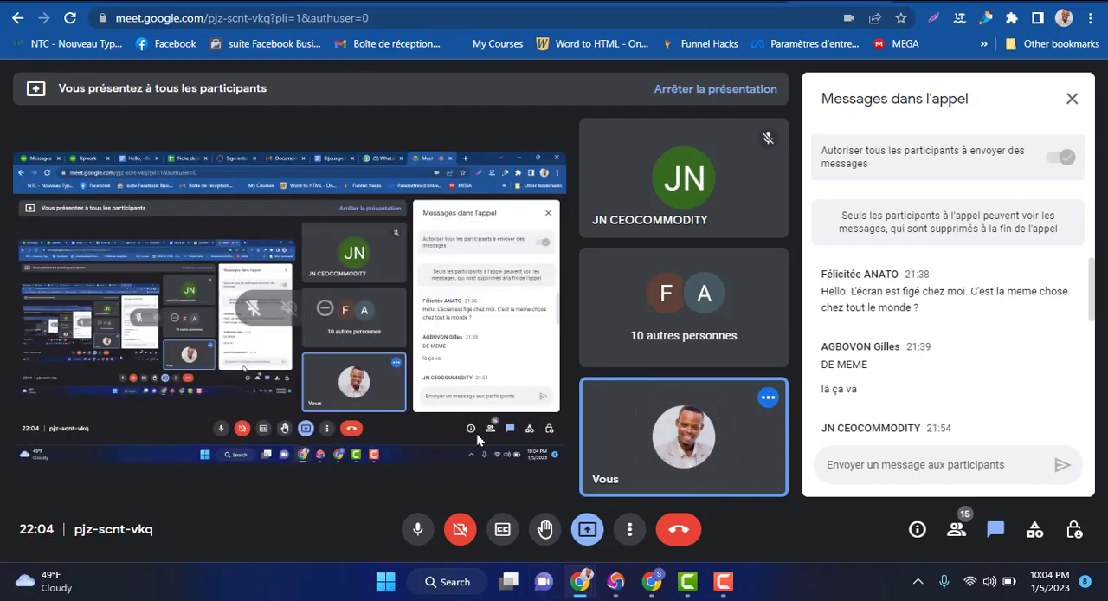
Open the call's participant list and look through it from beginning to end
click(957, 532)
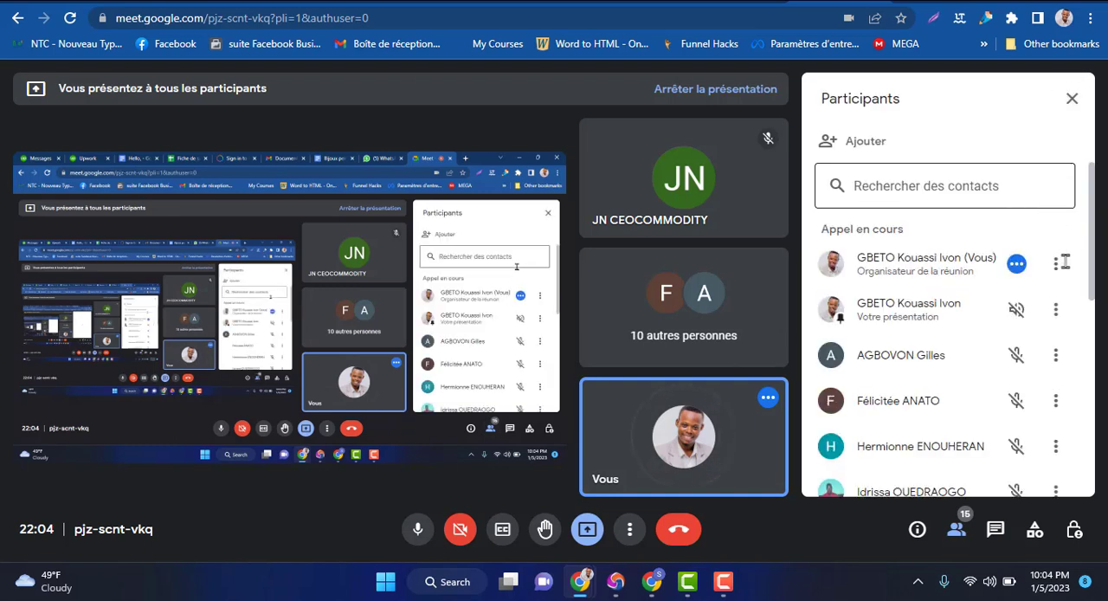
click(1092, 276)
drag(1093, 266, 1098, 313)
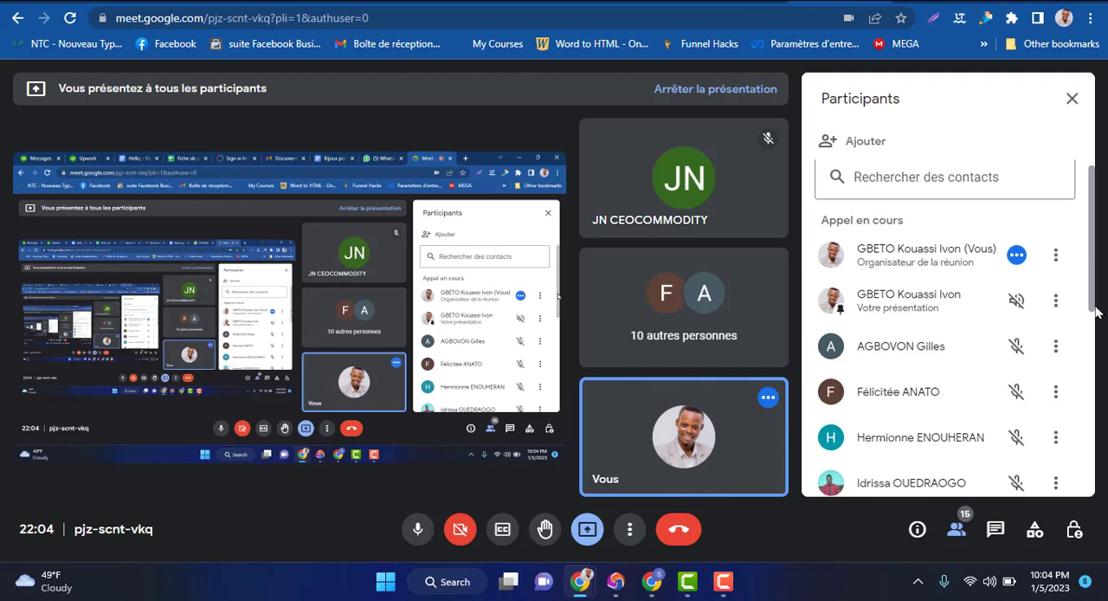
scroll(1096, 313, down, 3)
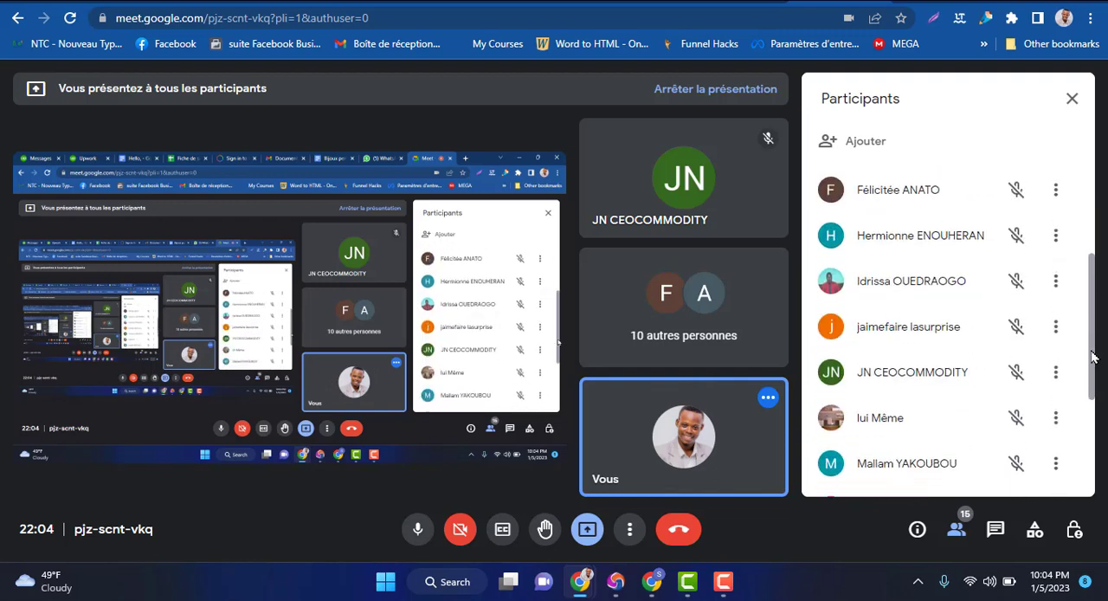
drag(1094, 356, 1094, 483)
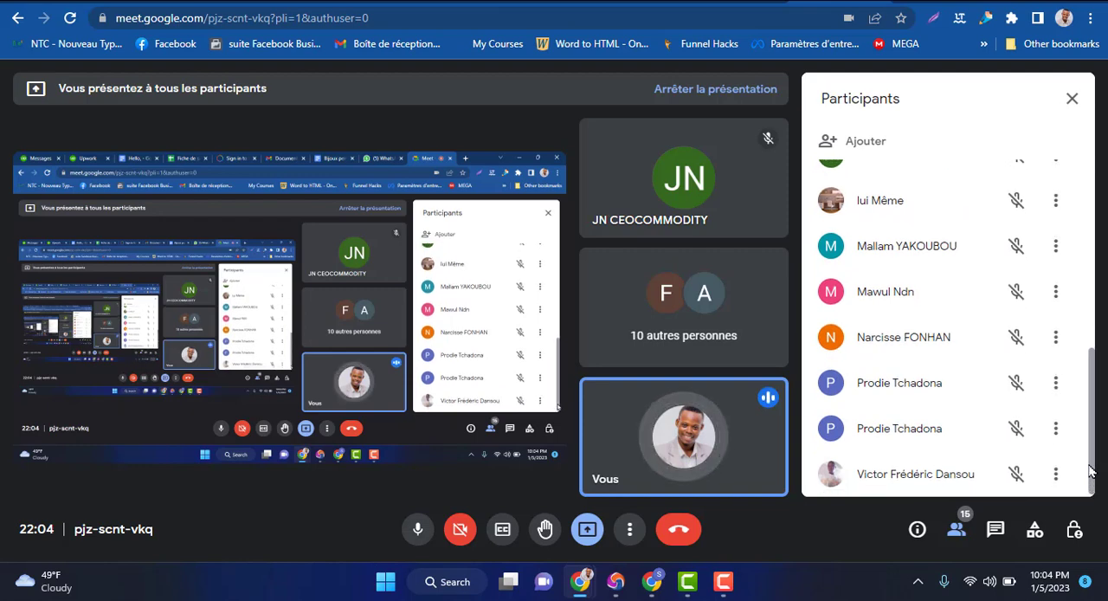
mouse_move(1092, 485)
mouse_down()
mouse_move(1092, 259)
mouse_move(1100, 345)
mouse_move(1087, 498)
mouse_up()
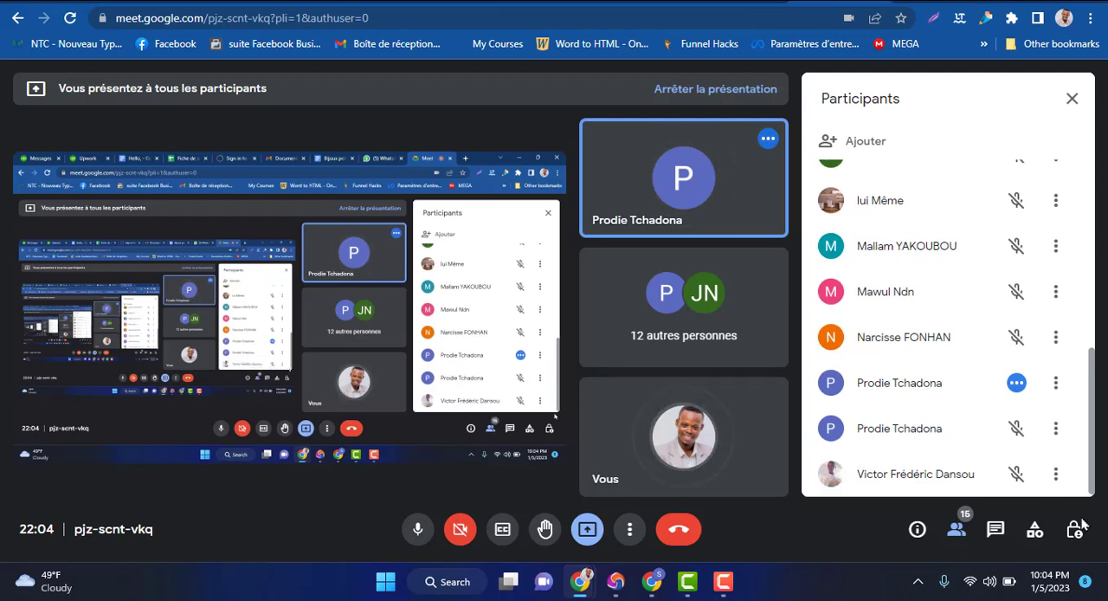
Read the participants' meta title and meta description suggestions in the in-call messages, and close the chat
click(994, 530)
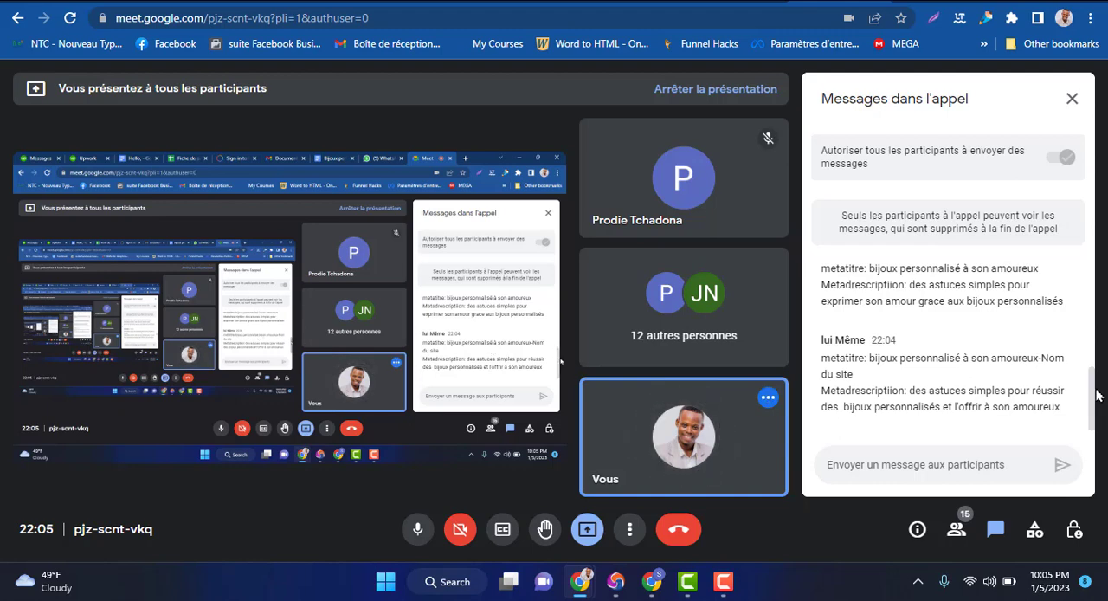
scroll(1083, 320, up, 1)
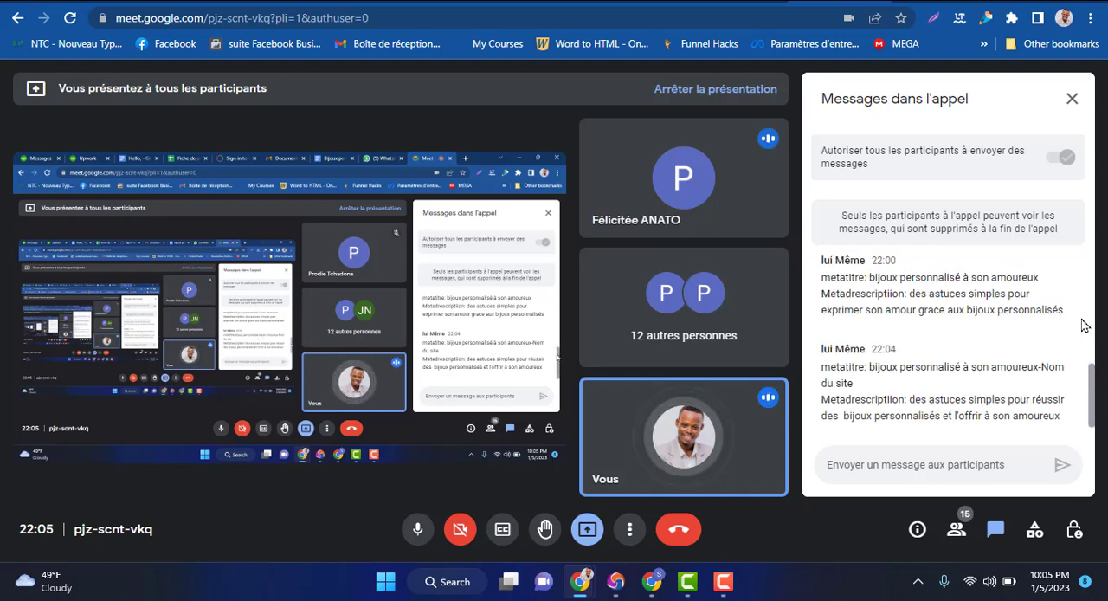
scroll(1085, 318, up, 3)
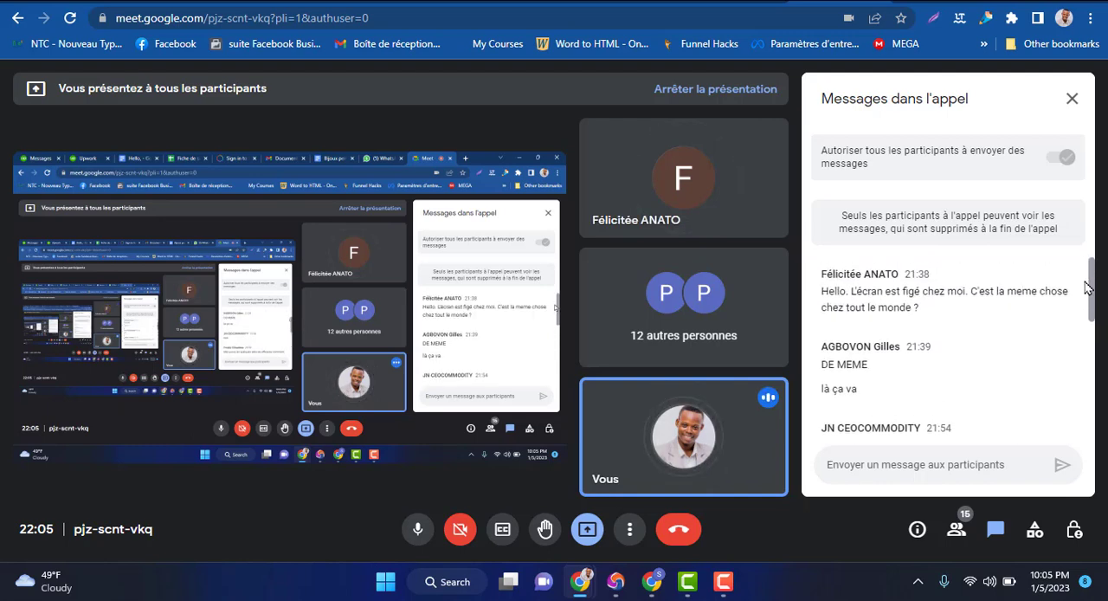
drag(1091, 307, 1094, 389)
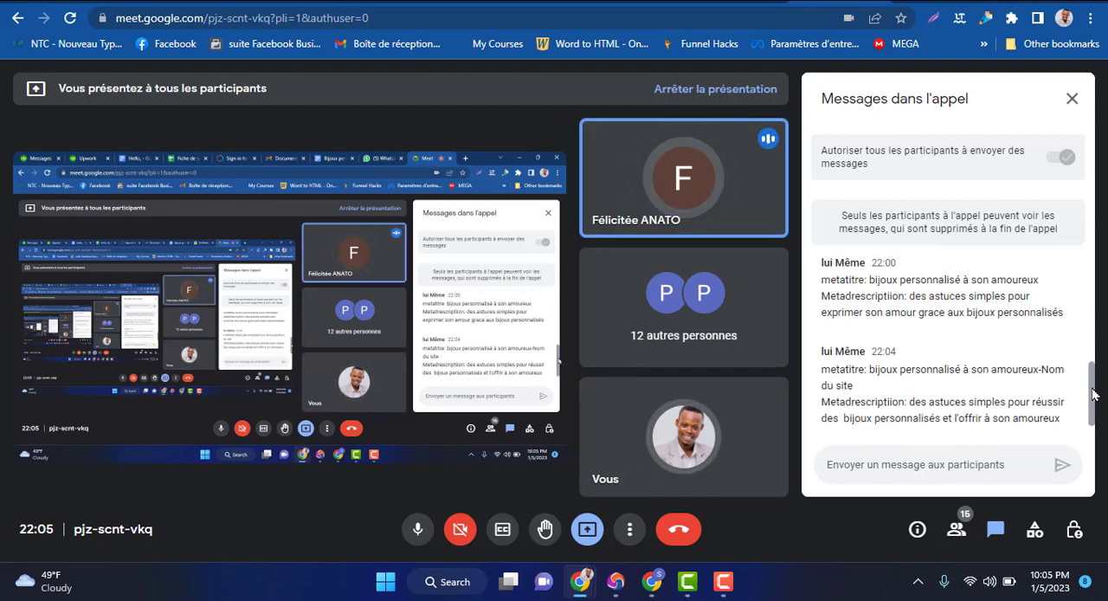
click(1072, 98)
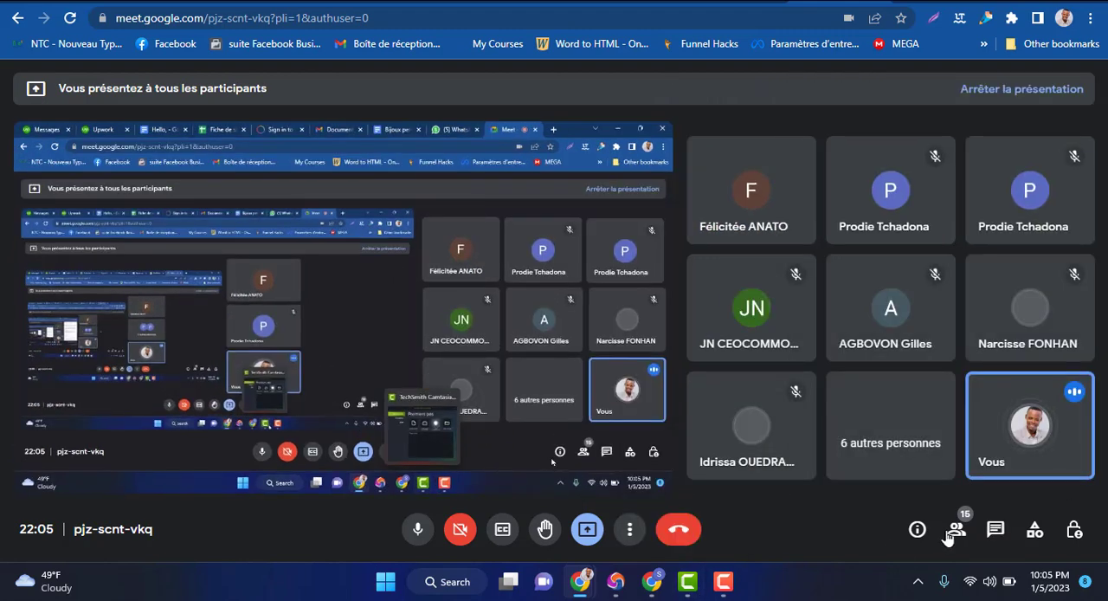
Reopen the participant list and check again who is attending the call
click(956, 531)
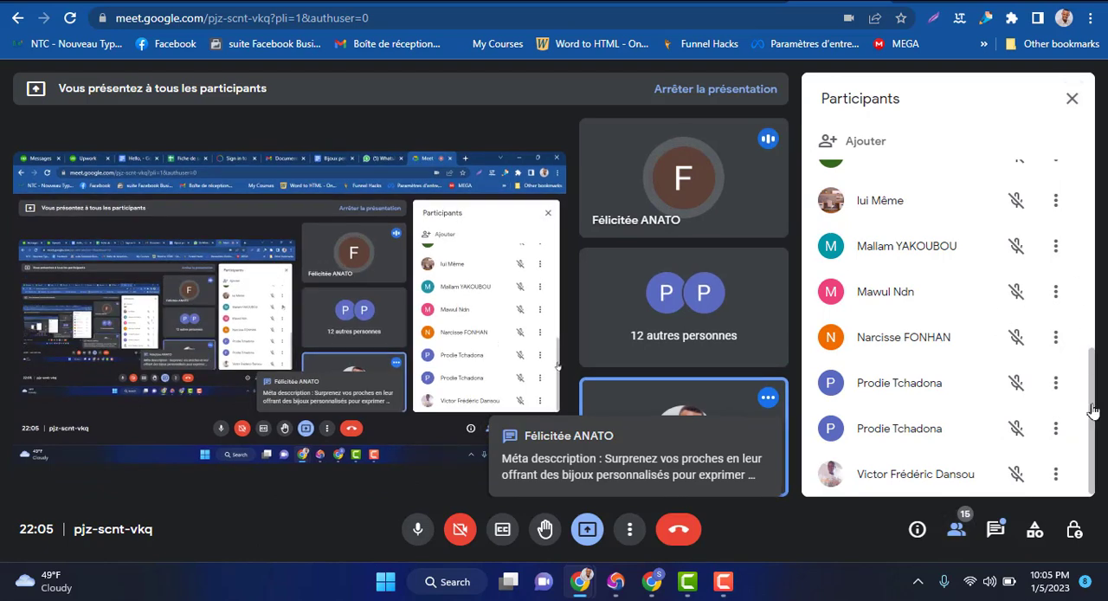
drag(1092, 366, 1071, 193)
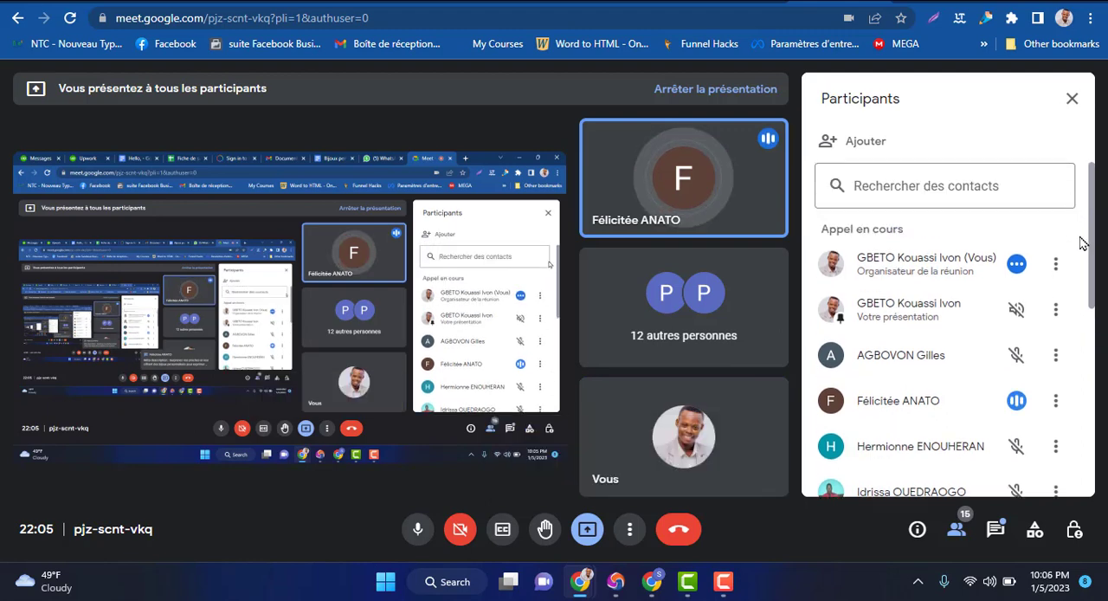
scroll(1083, 289, down, 4)
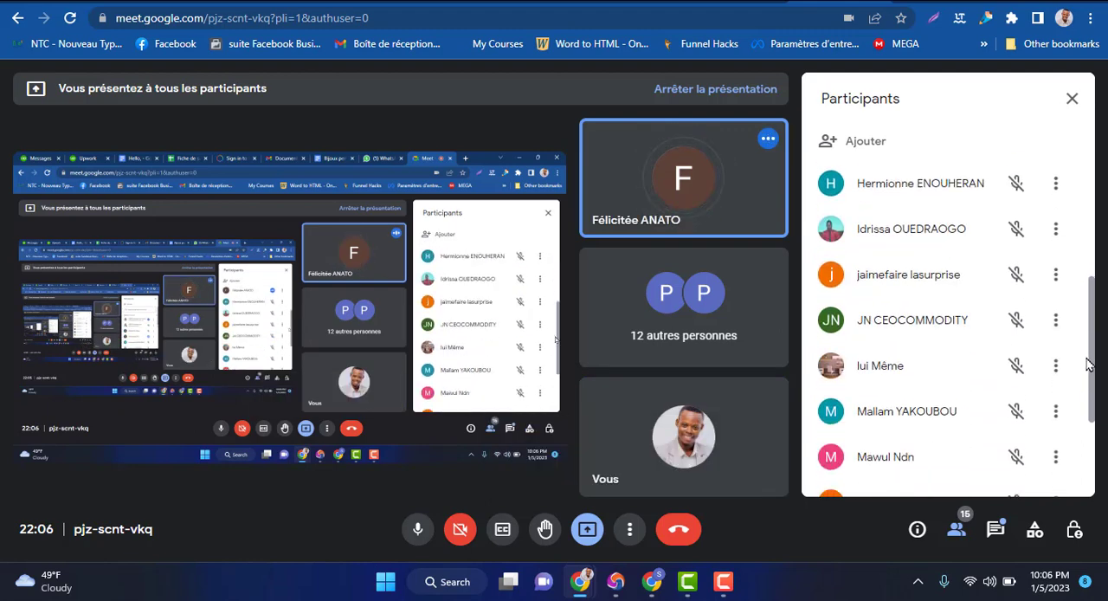
mouse_move(1090, 364)
mouse_down()
mouse_move(1090, 486)
mouse_move(1092, 362)
mouse_up()
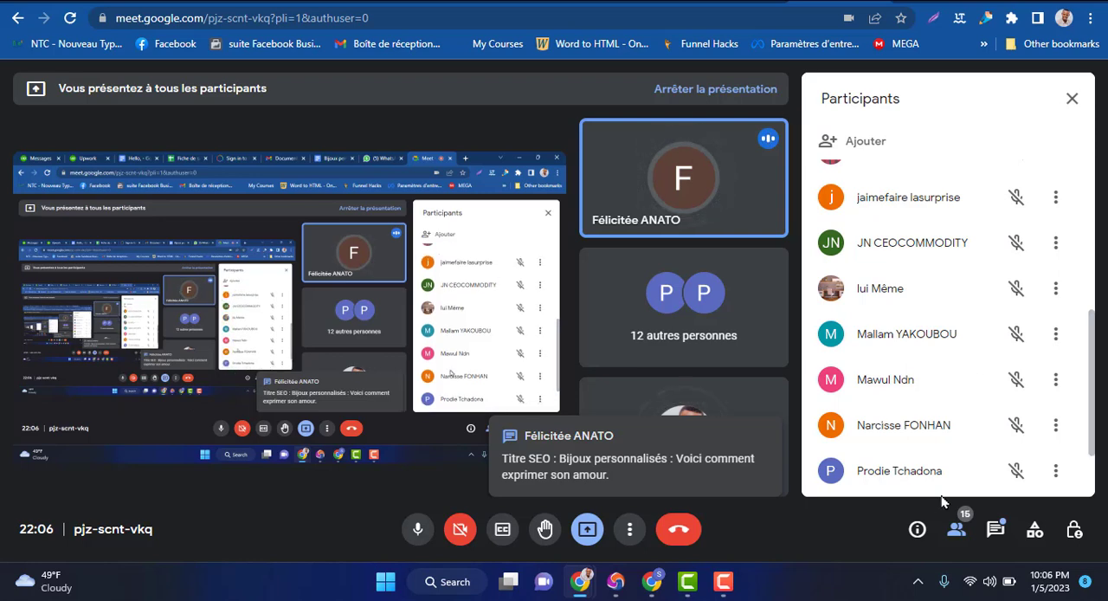
Copy the suggested SEO title "Bijoux personnalisés : Voici comment exprimer son amour." from the in-call messages and return to the article editor
click(995, 530)
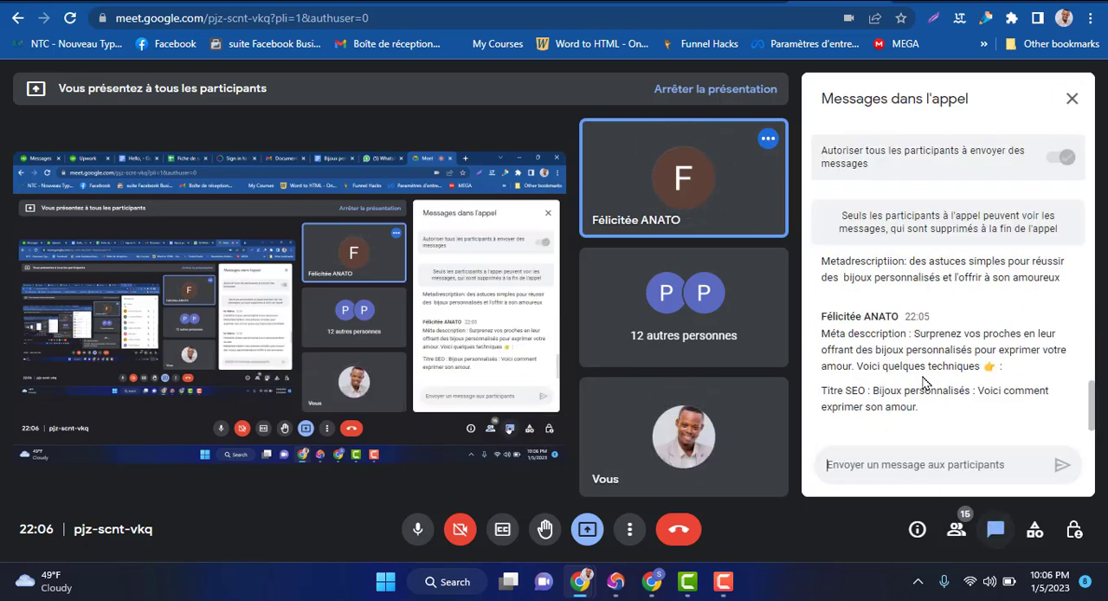
drag(924, 418, 872, 392)
key(ctrl+c)
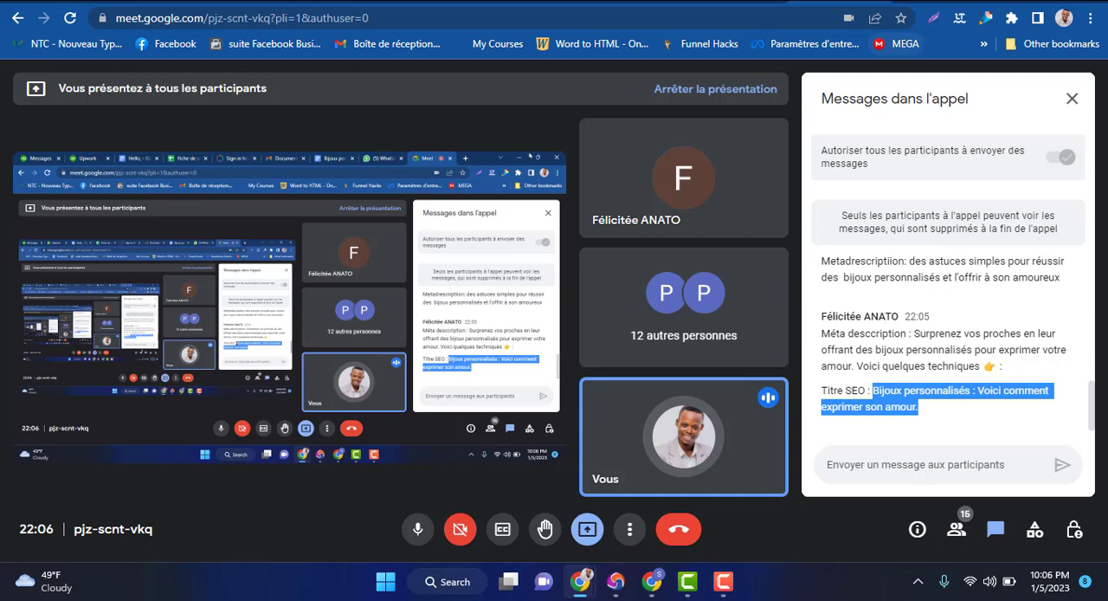
click(1015, 1)
click(654, 582)
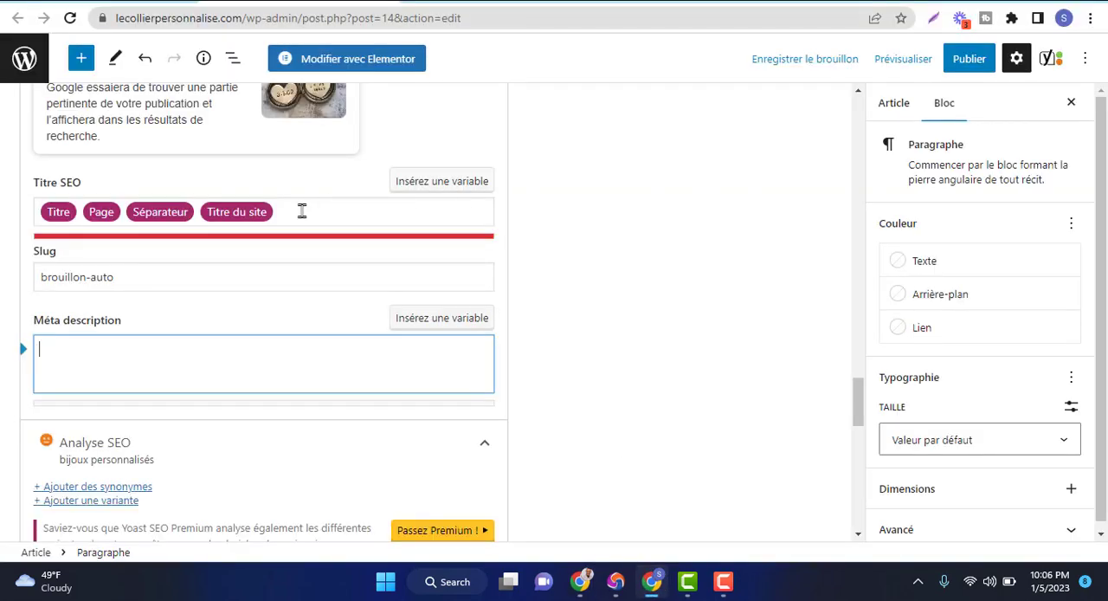
Replace the variables in the SEO title with the copied suggestion, ending it in " - LCP" instead of the full stop
triple_click(50, 222)
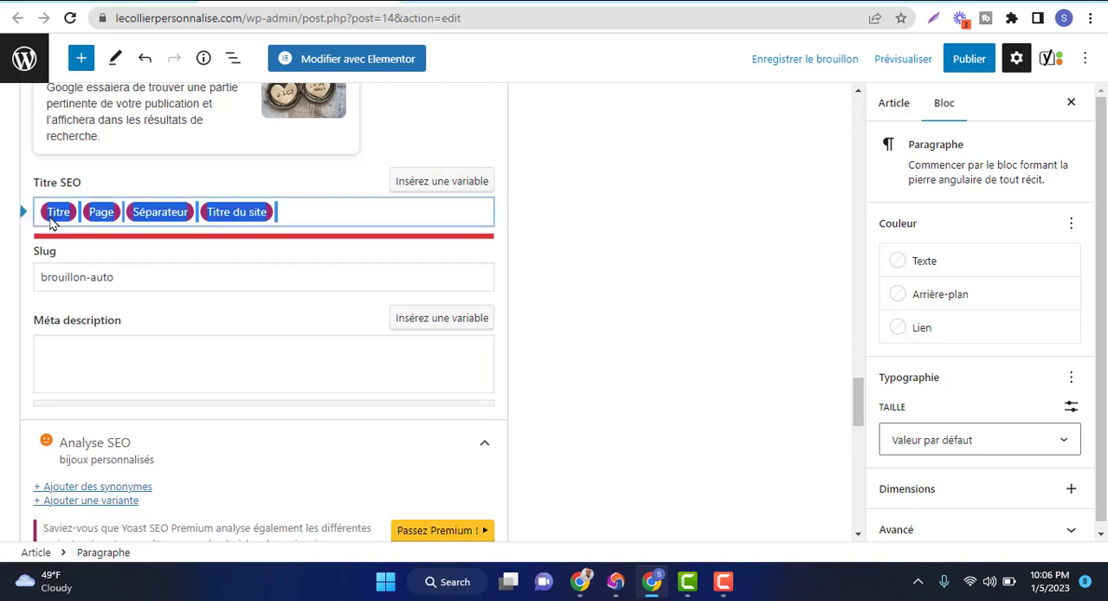
click(50, 222)
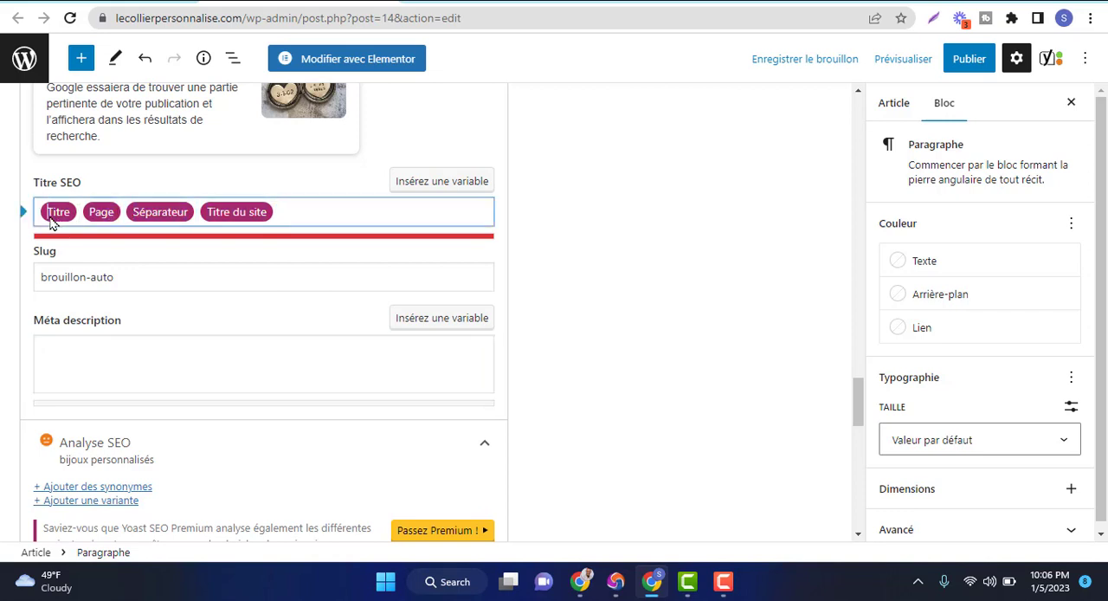
drag(50, 223, 269, 248)
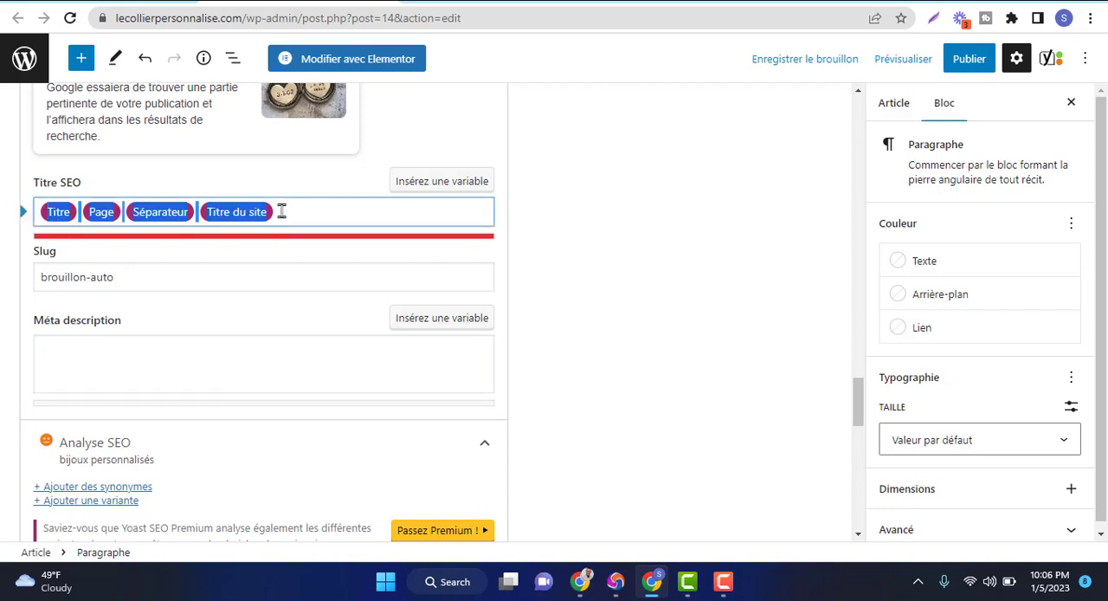
key(BackSpace)
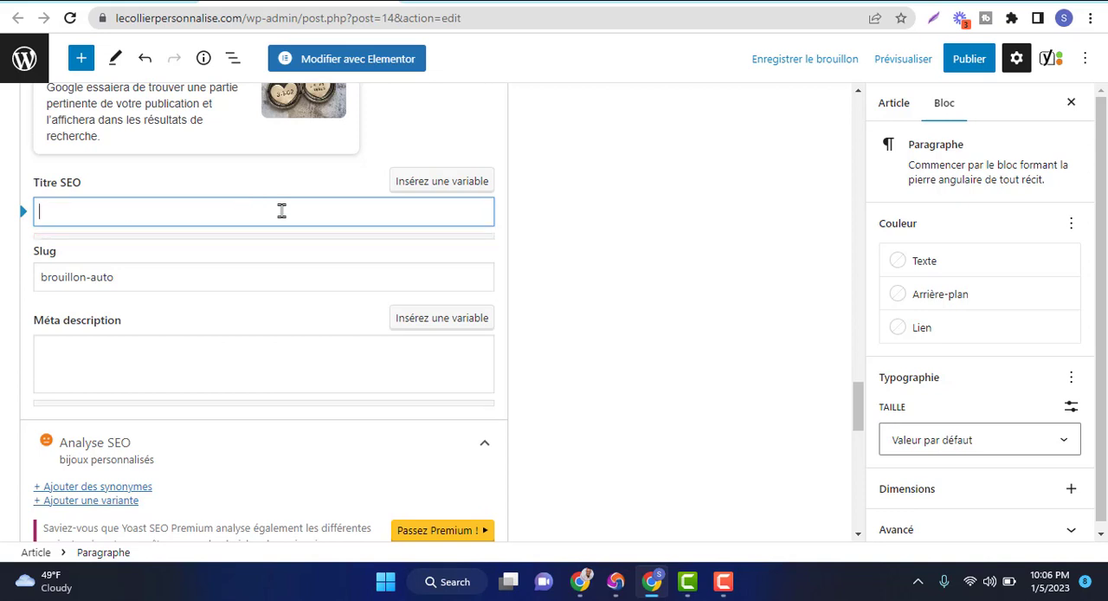
key(ctrl+v)
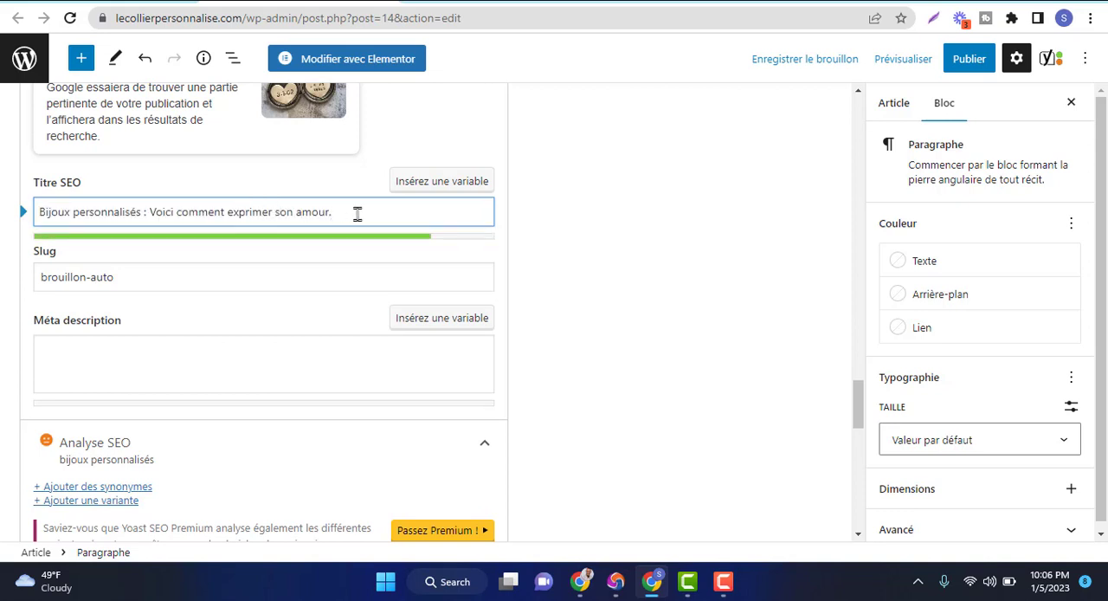
click(367, 215)
key(BackSpace)
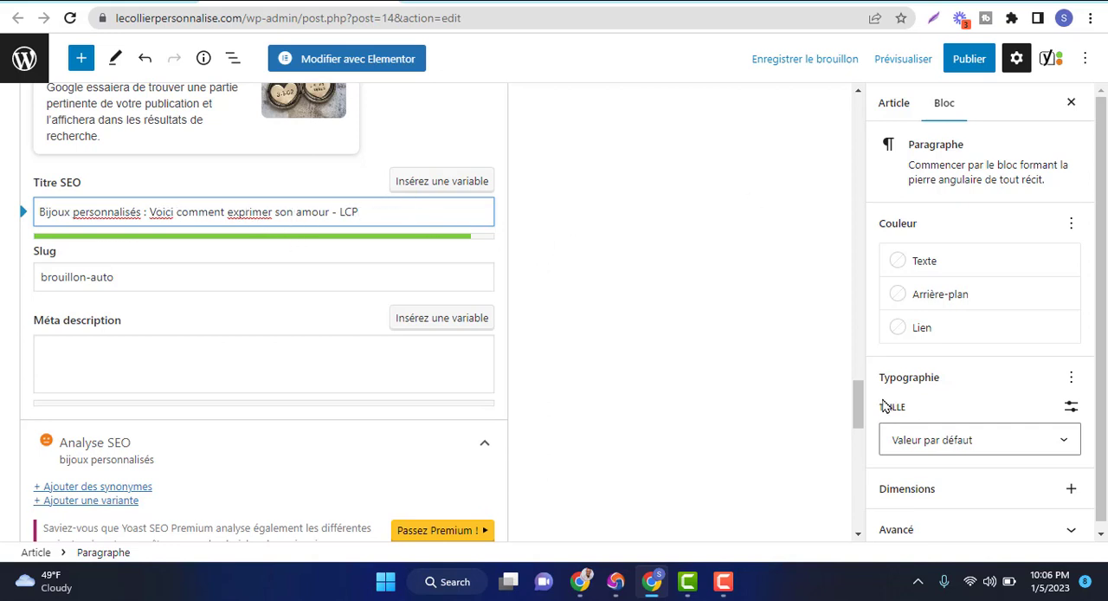
drag(860, 403, 855, 385)
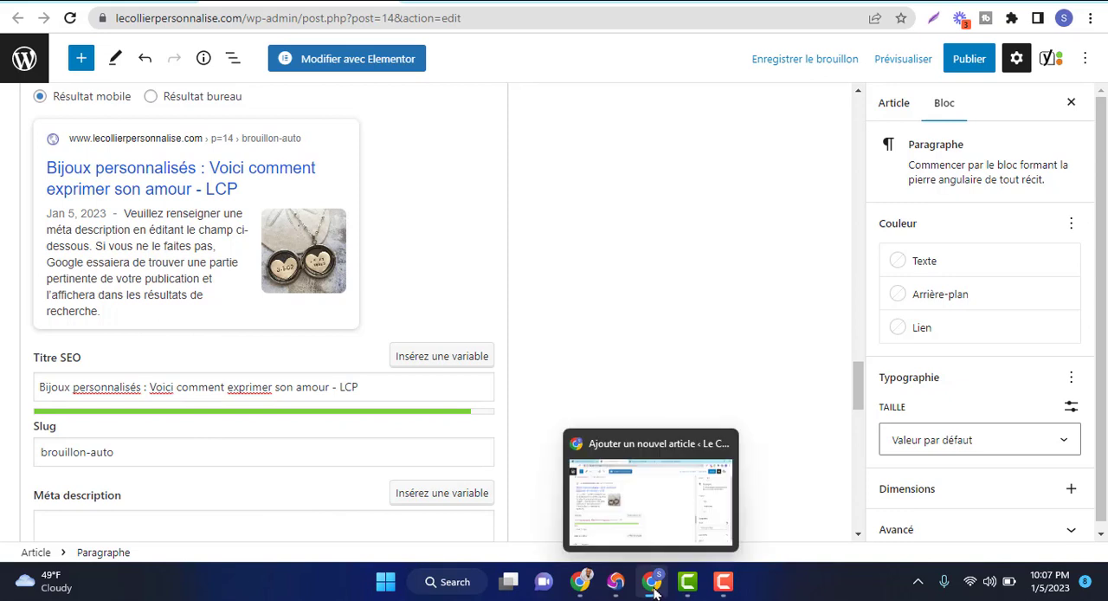
Switch back to the Google Meet call and copy the suggested meta description beginning "Surprenez vos proches" from the in-call messages
mouse_move(580, 582)
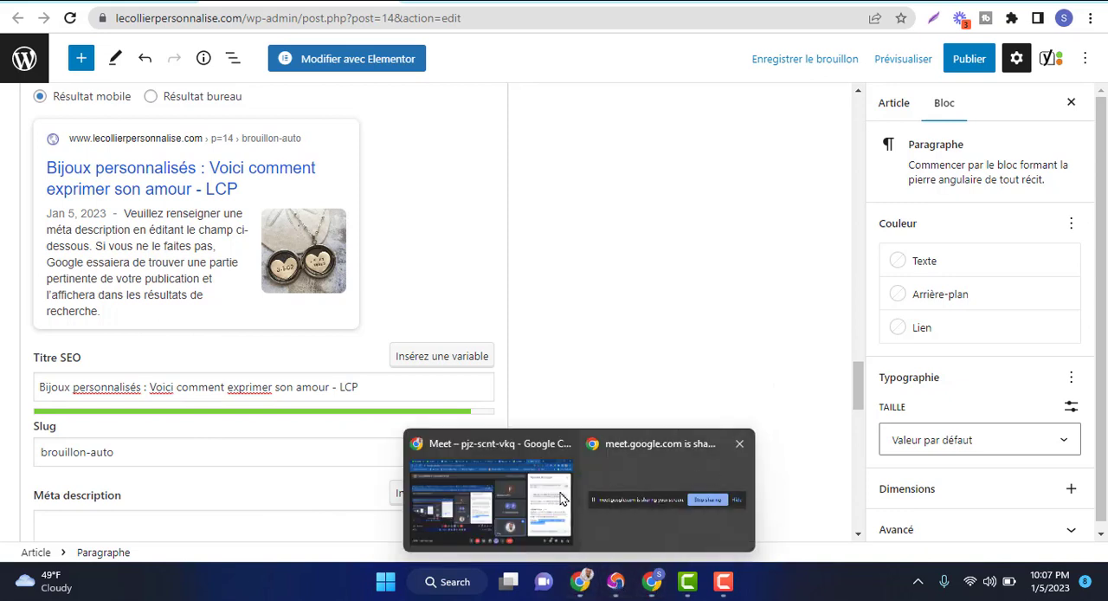
click(520, 509)
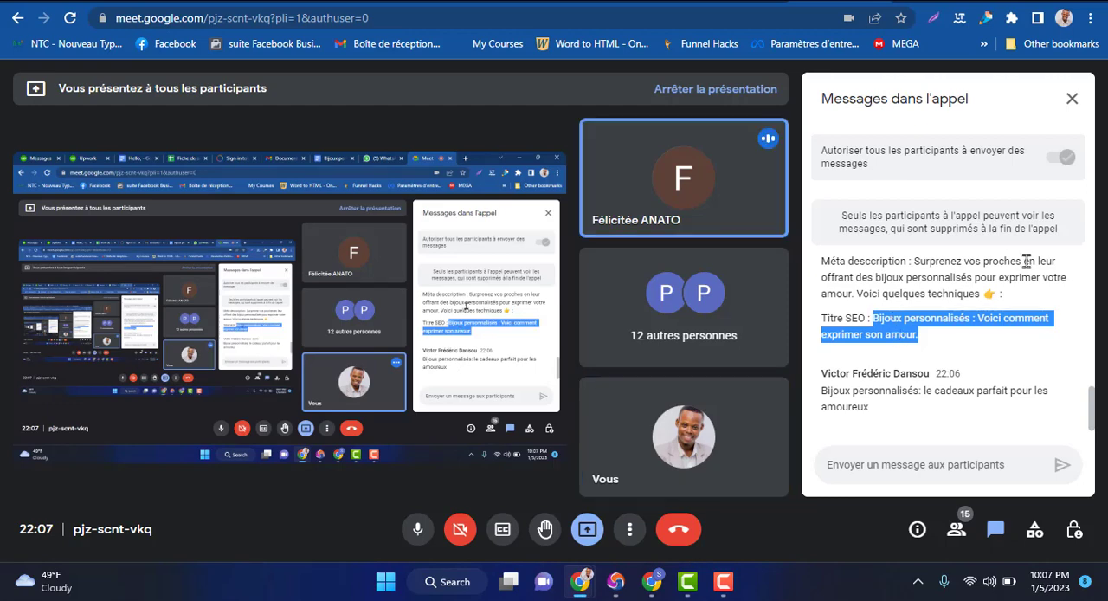
click(956, 288)
drag(1002, 294, 917, 315)
key(ctrl+c)
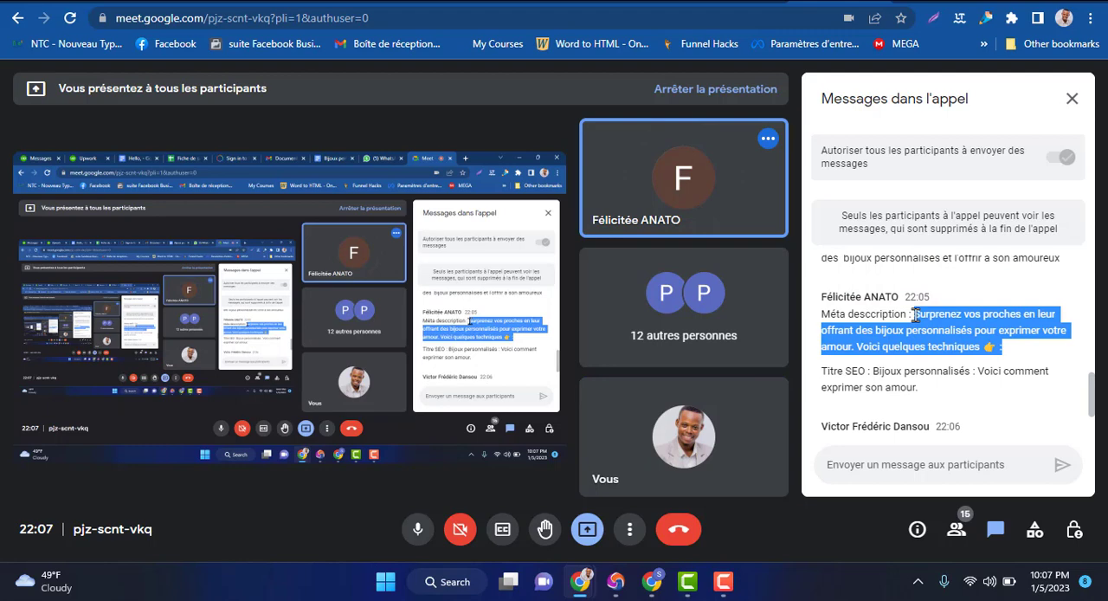
click(725, 582)
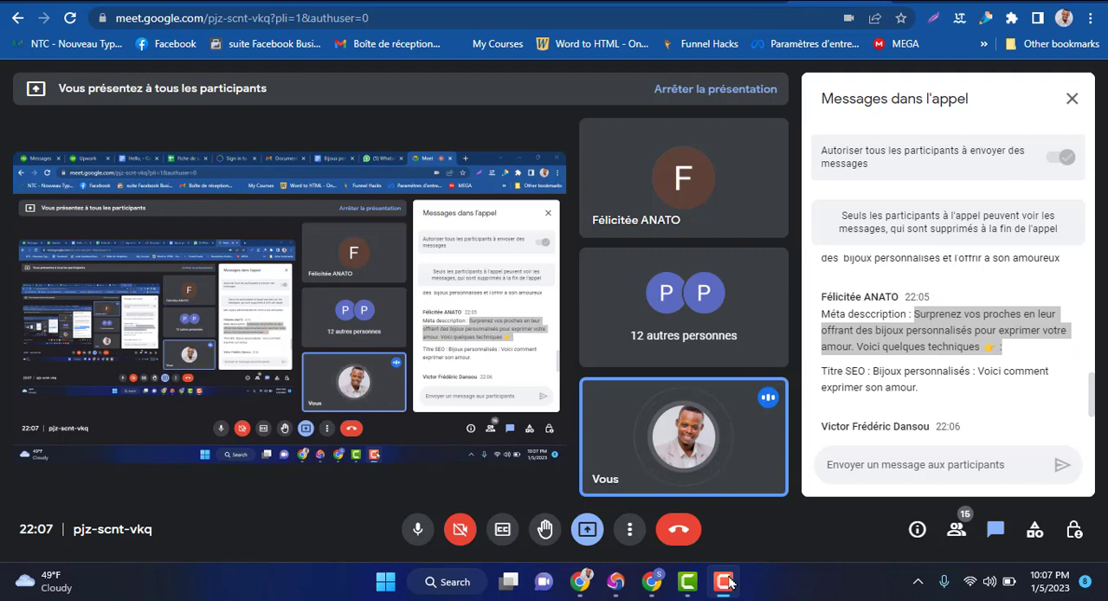
click(728, 582)
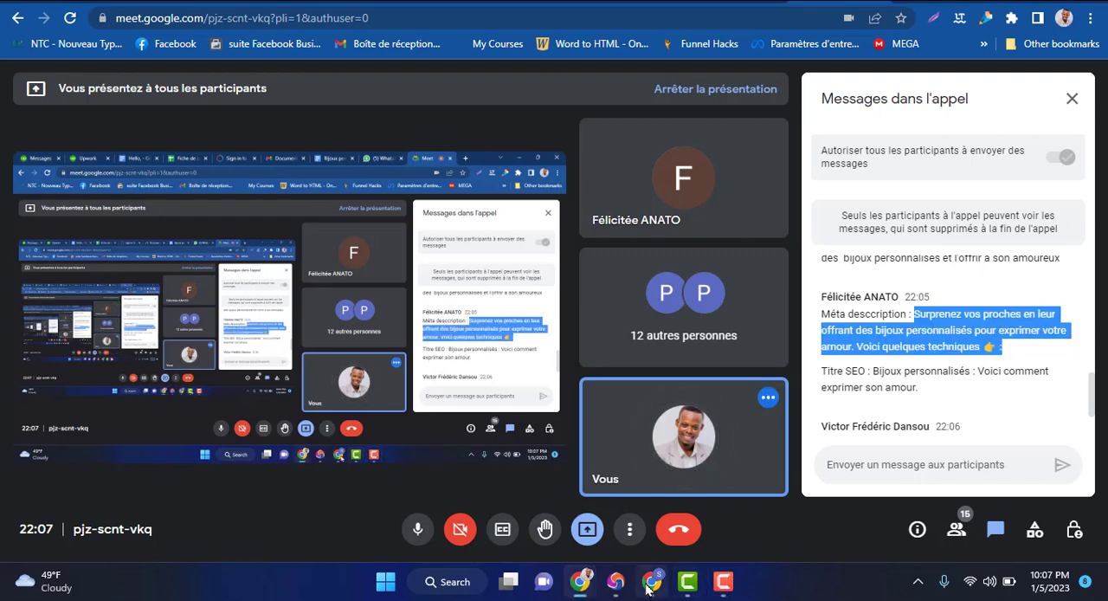
Return to the article editor and paste the copied suggestion as the Yoast meta description
click(652, 582)
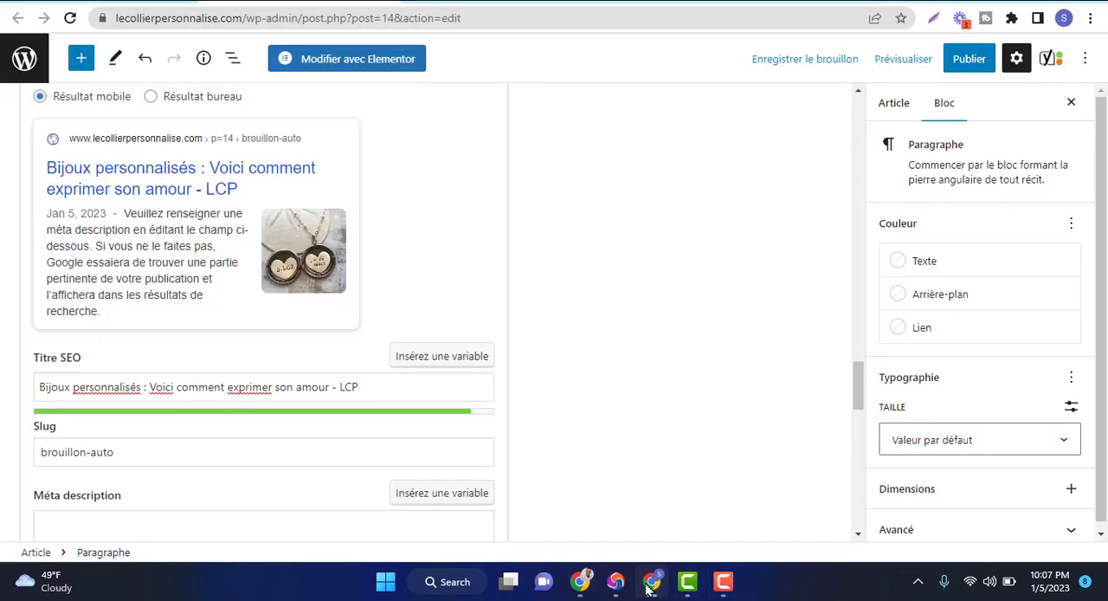
click(146, 523)
key(ctrl+v)
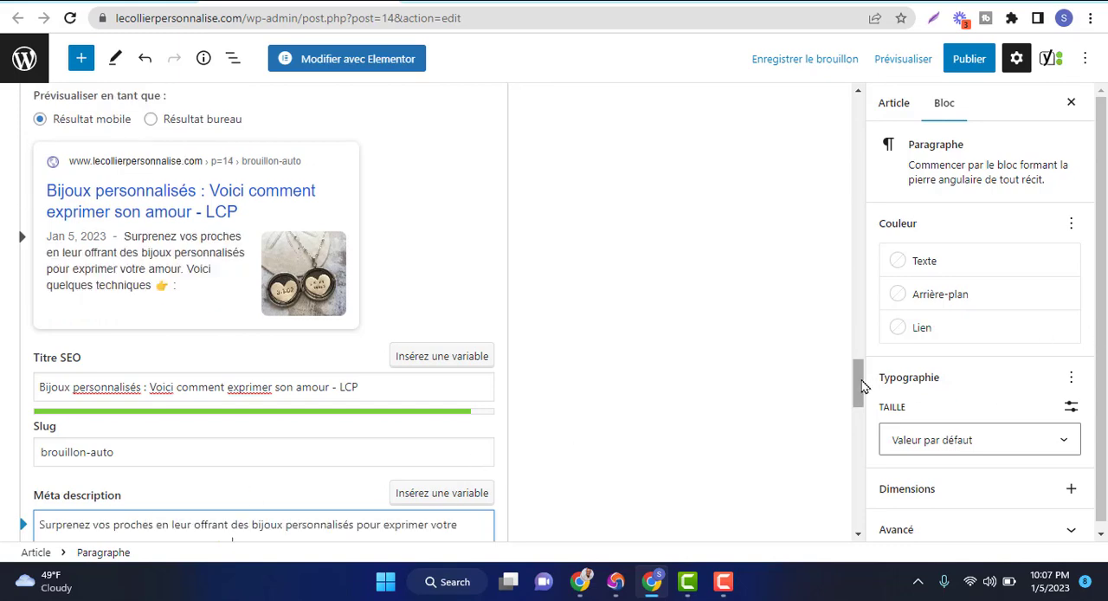
Move the pointing-hand emoji in the meta description to just before "quelques techniques" and delete the colon at the end
drag(858, 376, 848, 422)
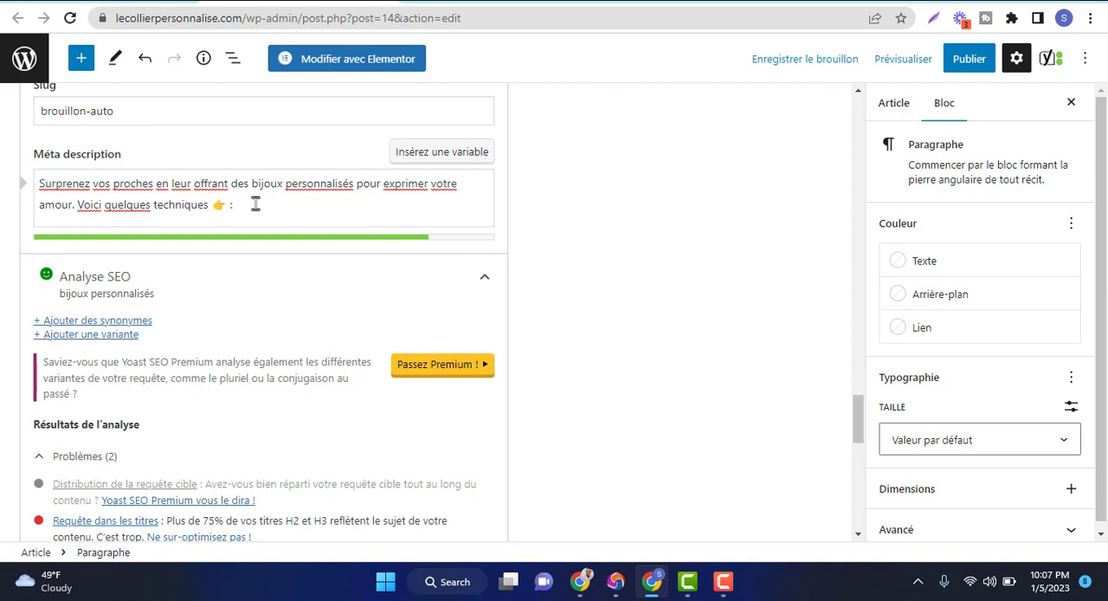
drag(213, 206, 231, 205)
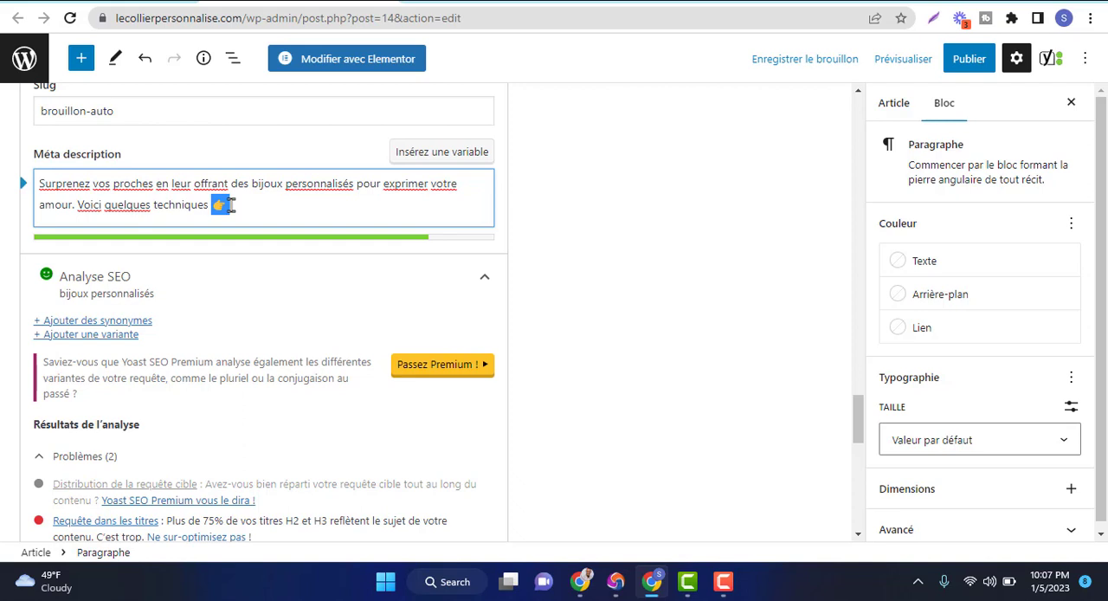
mouse_move(231, 206)
mouse_down()
mouse_move(183, 205)
mouse_move(223, 205)
mouse_up()
key(ctrl+c)
key(BackSpace)
click(106, 205)
key(ctrl+v)
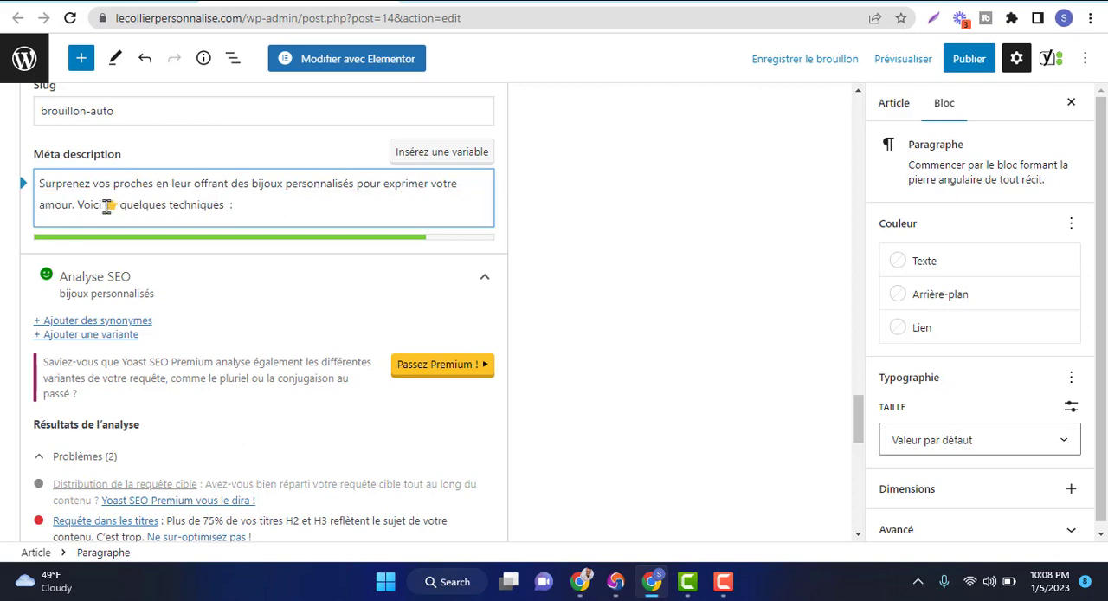
click(243, 204)
key(BackSpace)
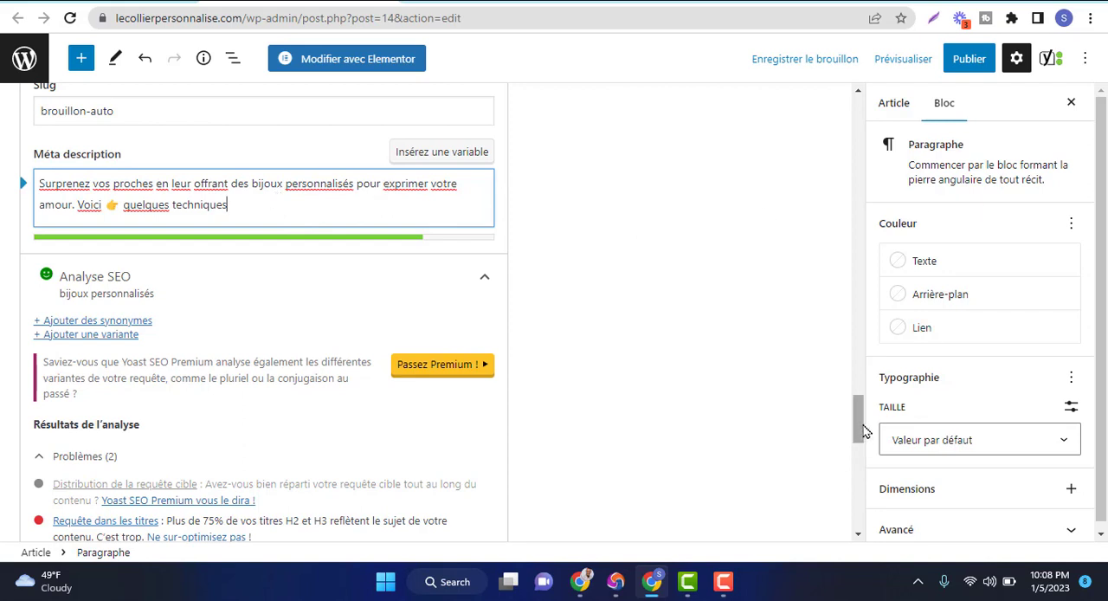
Review the Google preview, the Yoast SEO analysis results and the article's subheadings
drag(859, 417, 852, 388)
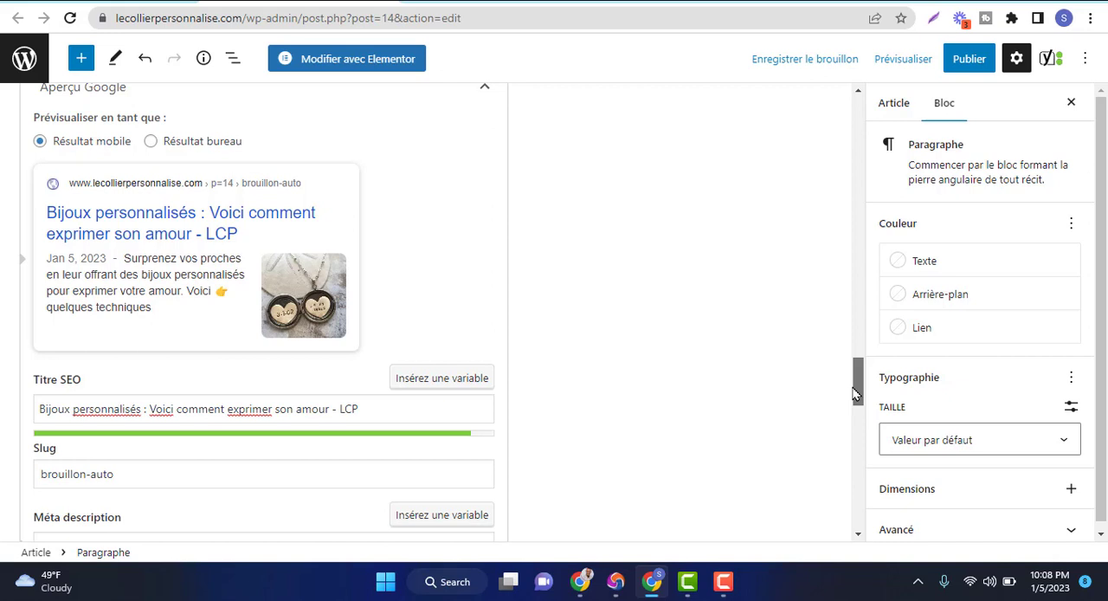
drag(857, 394, 858, 468)
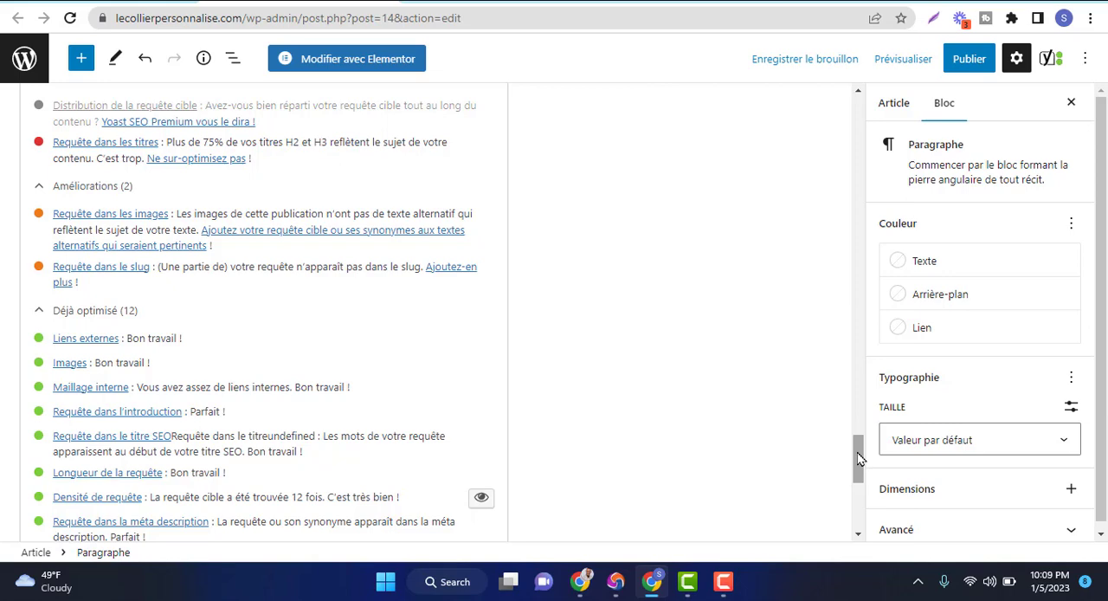
drag(860, 459, 847, 216)
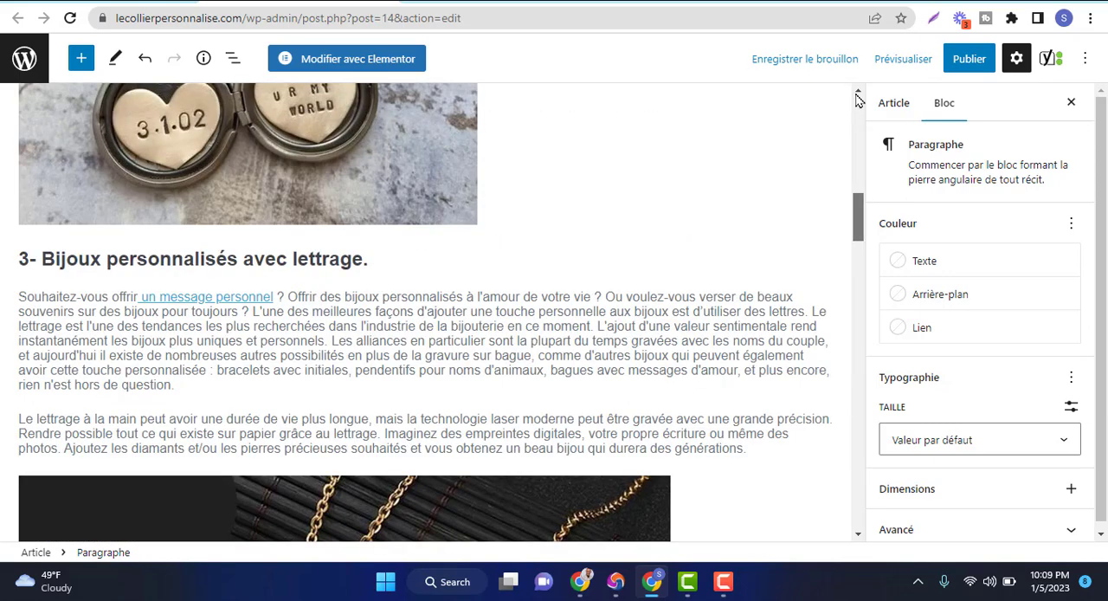
drag(857, 99, 867, 313)
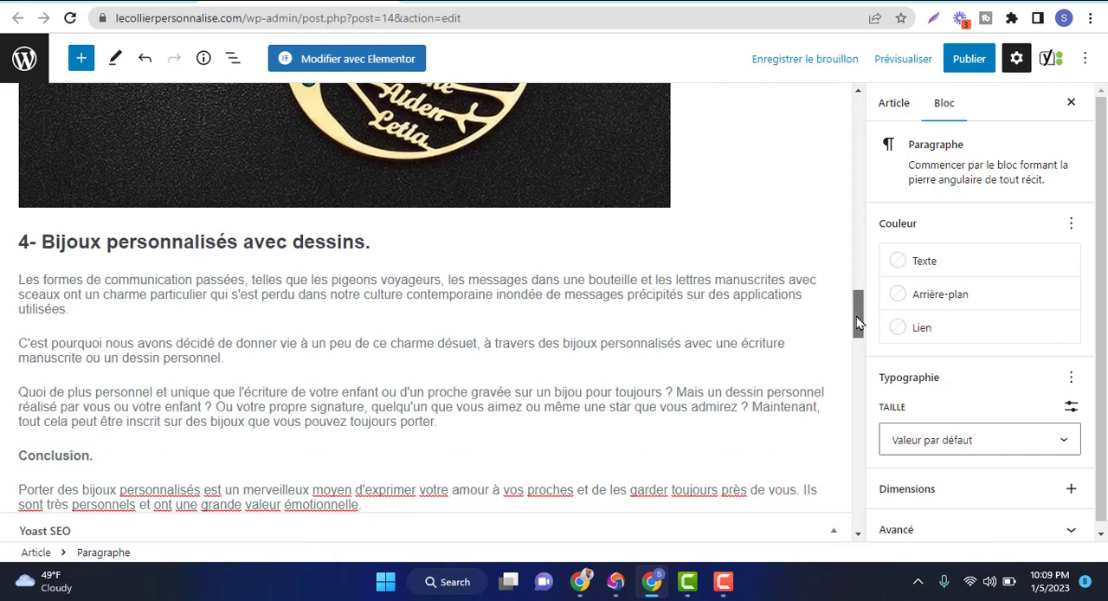
drag(858, 322, 840, 206)
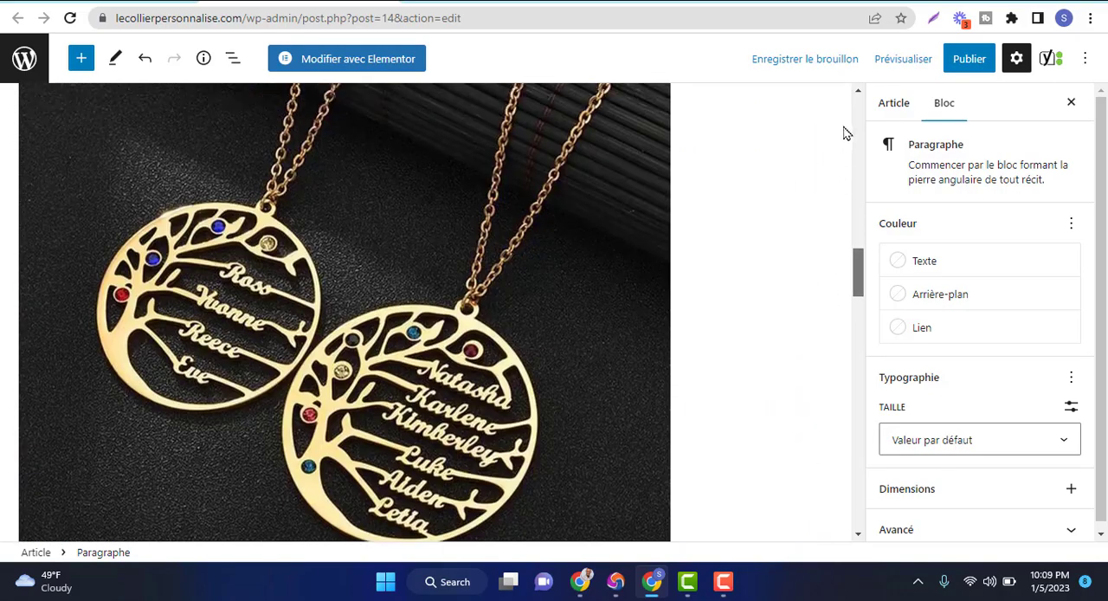
Delete "personnalisés" from the first H2 heading so that it reads "1- Bijoux avec gravure."
drag(847, 133, 860, 151)
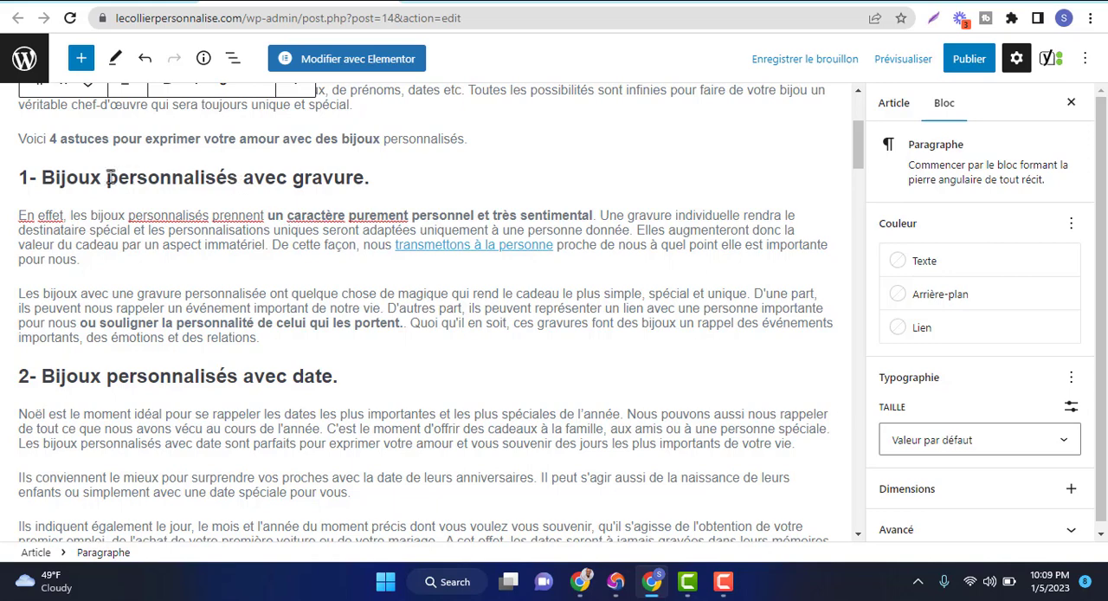
triple_click(233, 176)
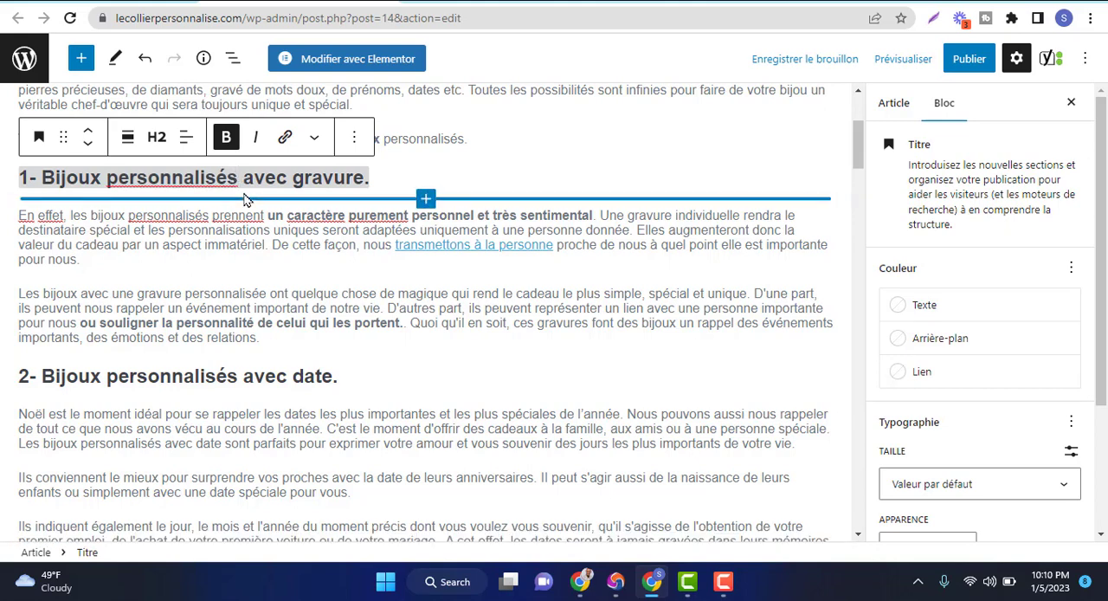
key(BackSpace)
key(BackSpace)
key(BackSpace)
key(BackSpace)
key(BackSpace)
key(BackSpace)
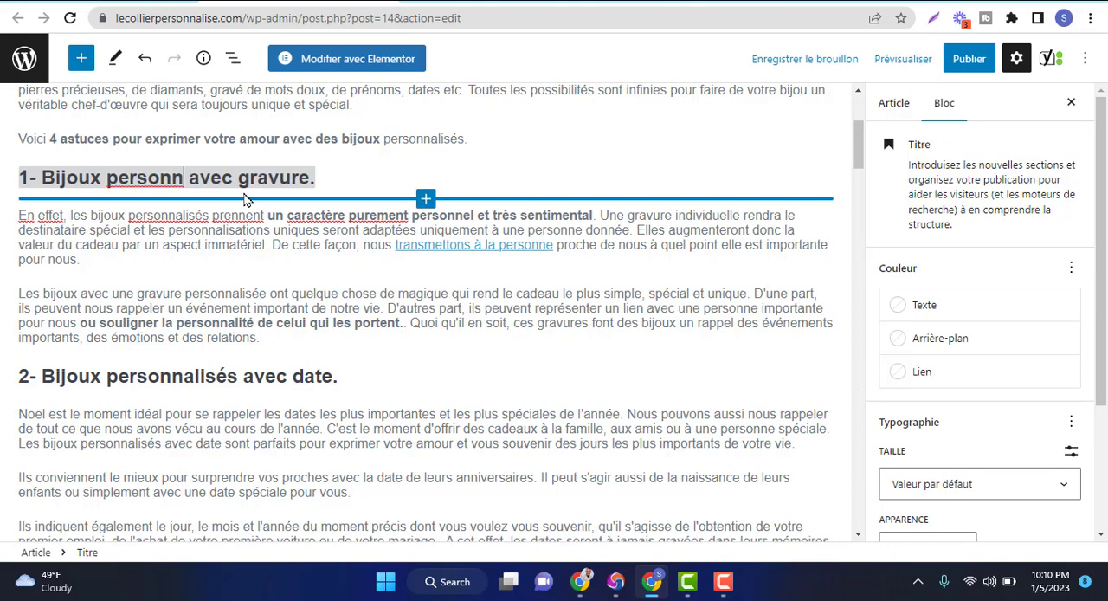
key(BackSpace)
key(BackSpace)
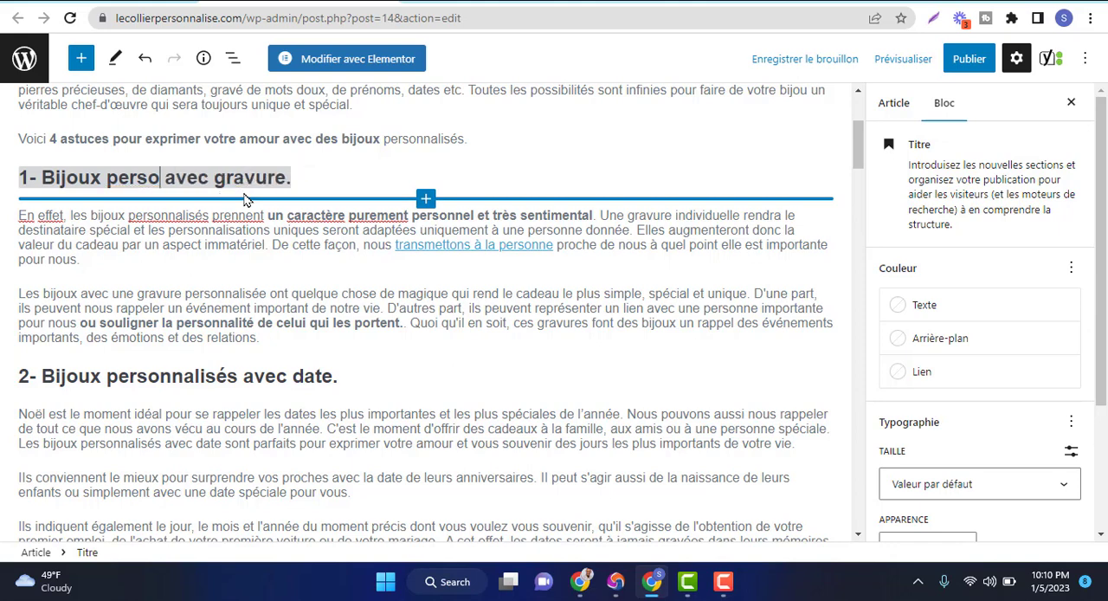
key(BackSpace)
key(BackSpace)
key(BackSpace)
key(BackSpace)
key(BackSpace)
key(BackSpace)
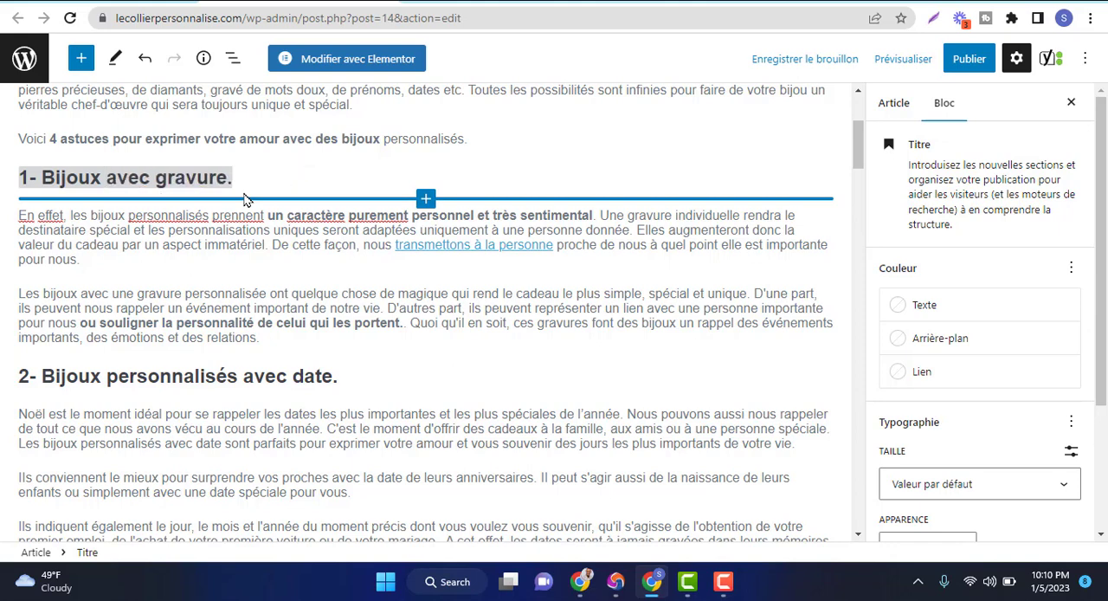
Shorten the second H2 heading to "2- Bijoux avec date." by removing the word "personnalisés"
click(238, 379)
key(BackSpace)
key(BackSpace)
key(BackSpace)
key(BackSpace)
key(BackSpace)
key(BackSpace)
scroll(239, 380, down, 2)
key(BackSpace)
key(BackSpace)
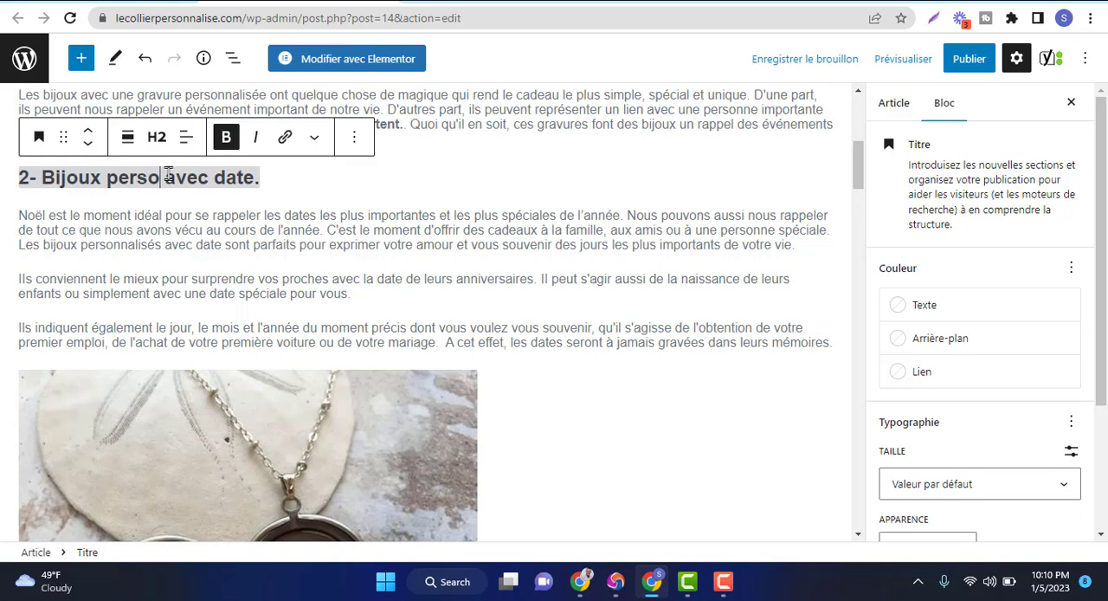
key(BackSpace)
key(BackSpace)
key(BackSpace)
key(BackSpace)
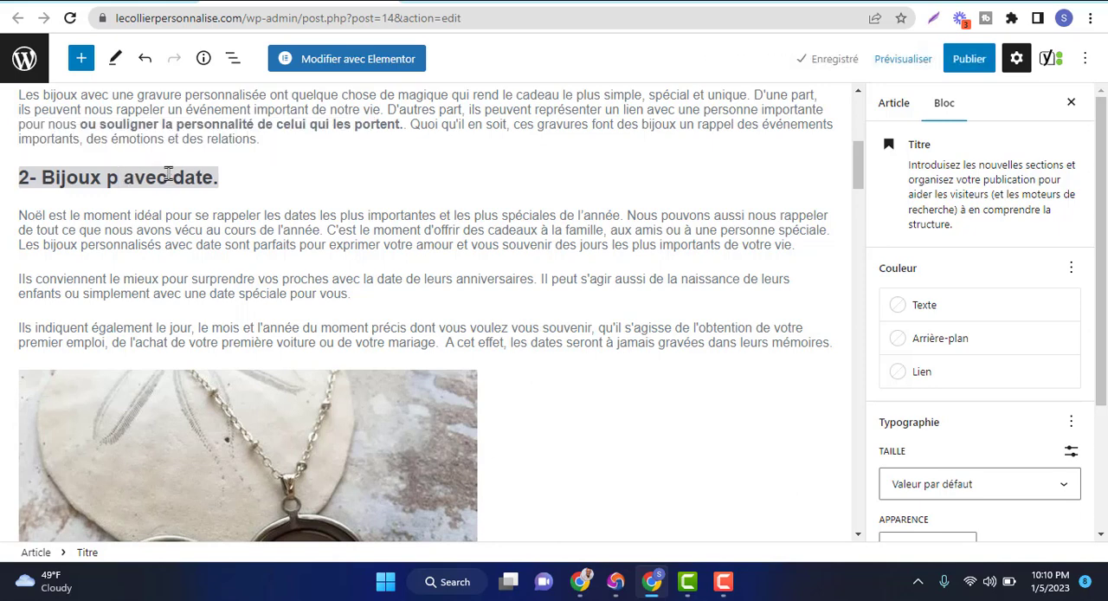
key(BackSpace)
key(BackSpace)
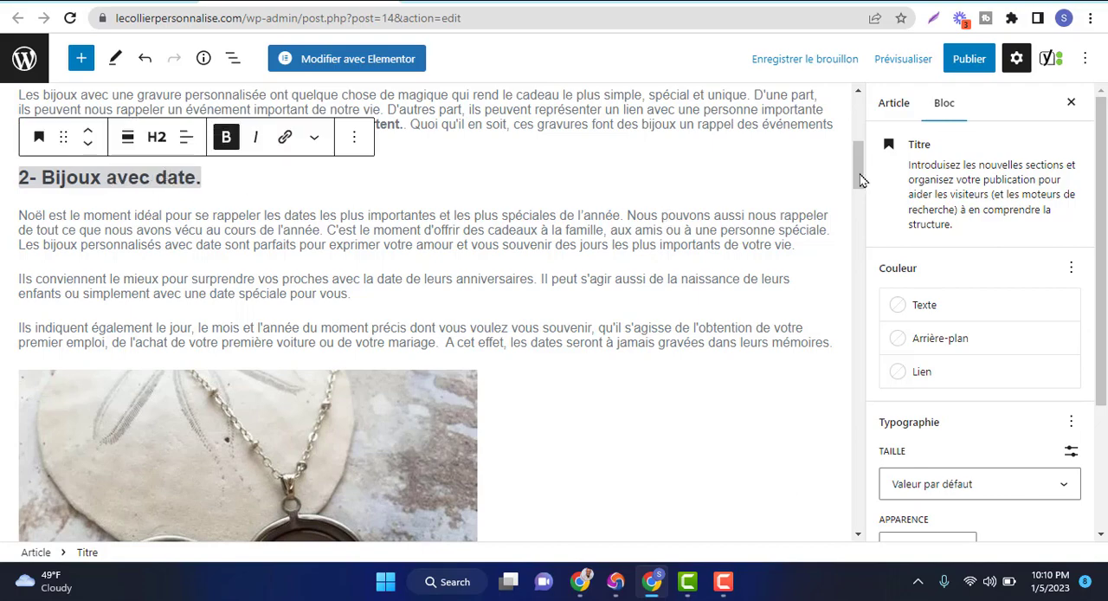
Recheck the Yoast SEO analysis for the remaining problems and improvements
scroll(863, 208, down, 10)
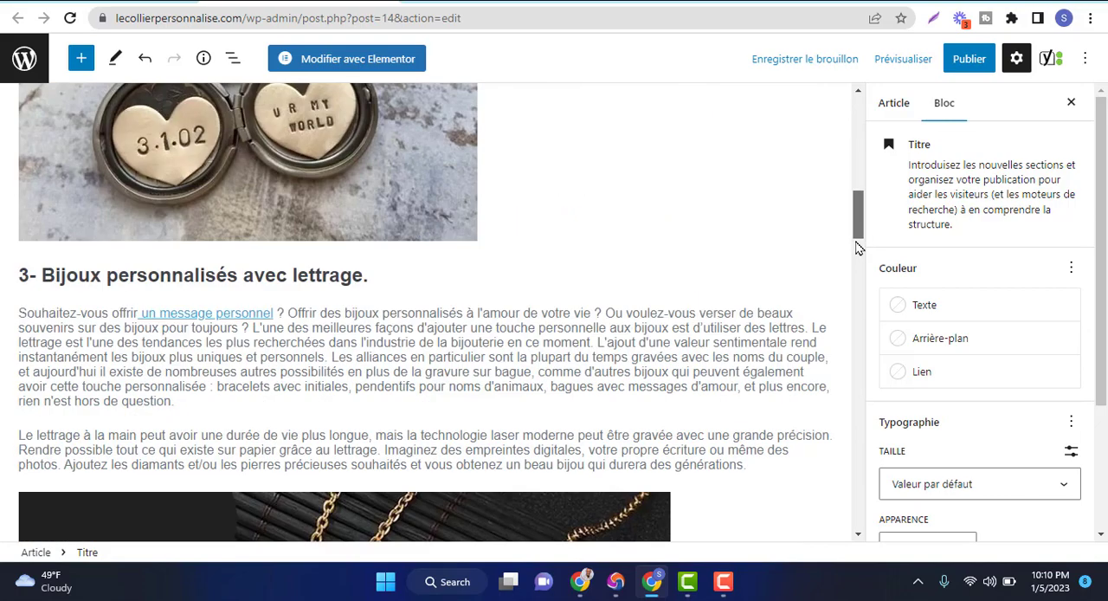
scroll(866, 334, down, 15)
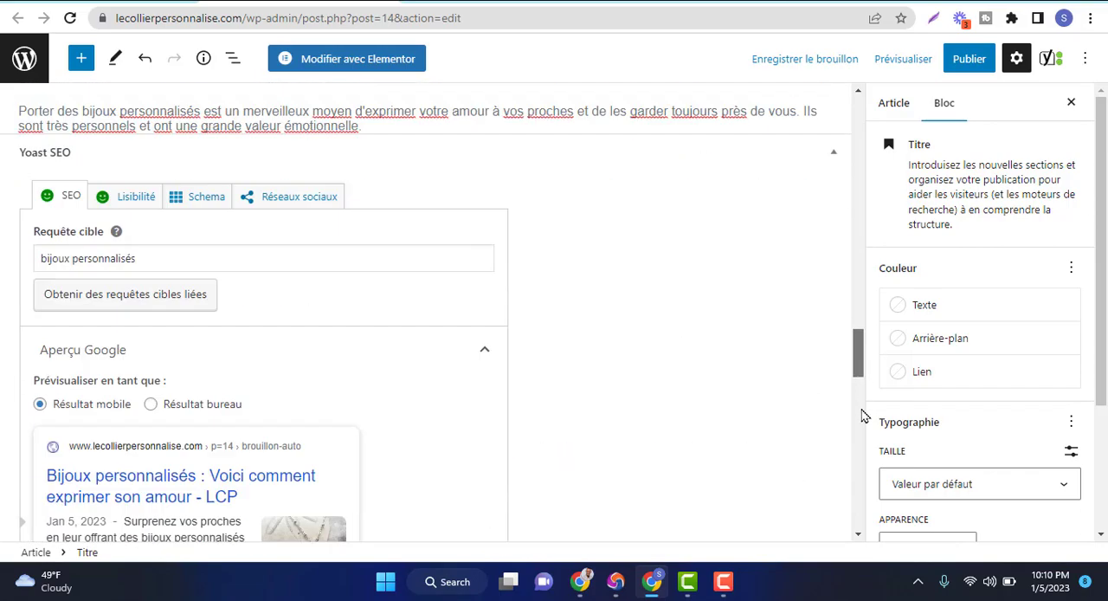
scroll(863, 443, down, 5)
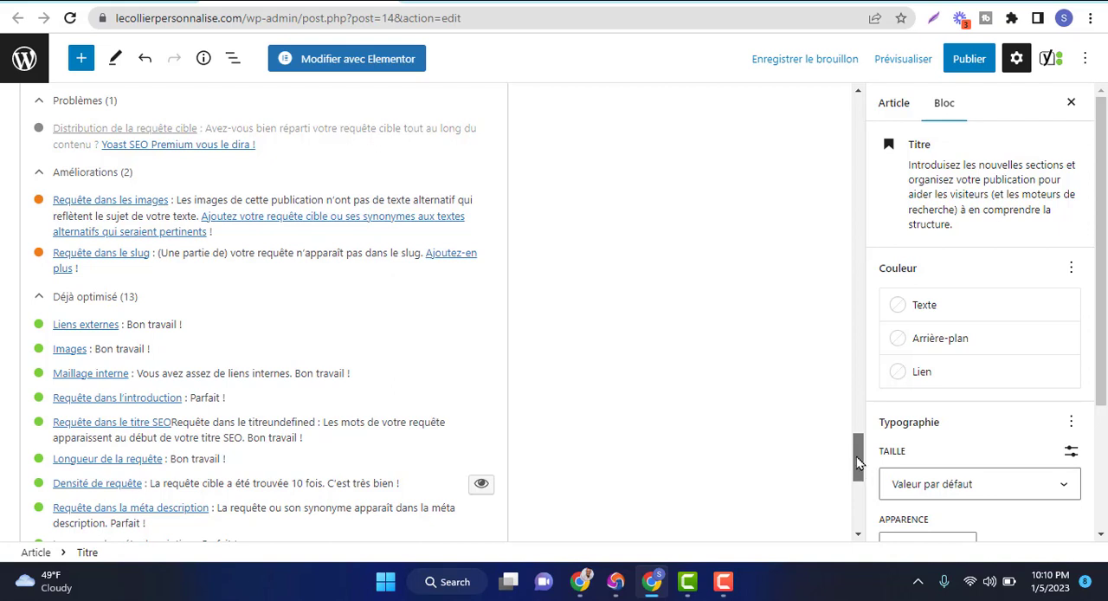
Select the focus keyphrase "bijoux personnalisés" in the Yoast SEO settings
drag(856, 441, 854, 364)
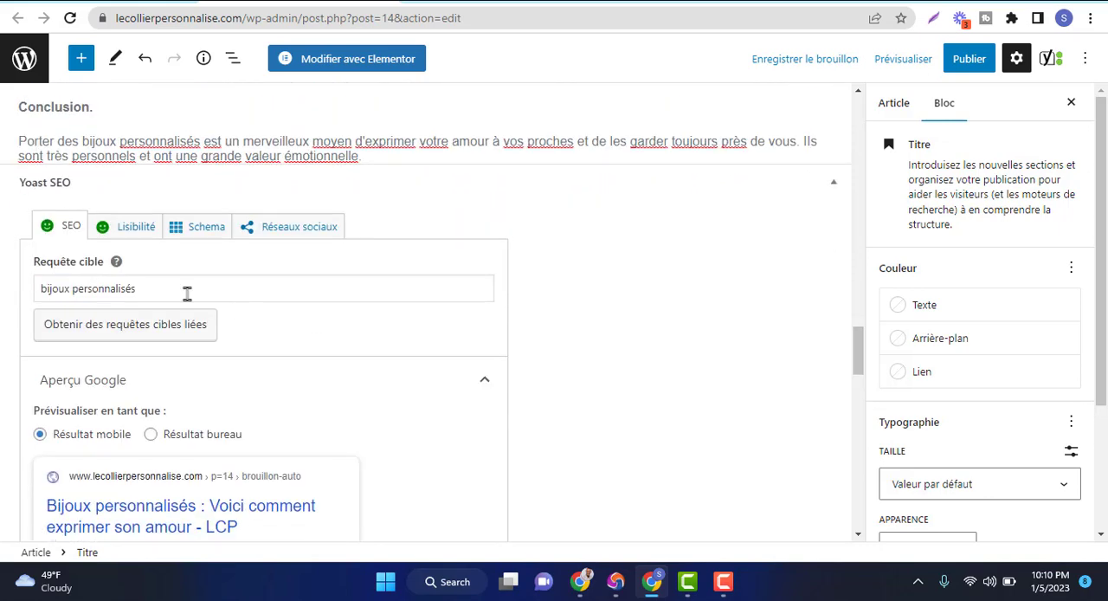
drag(168, 292, 35, 299)
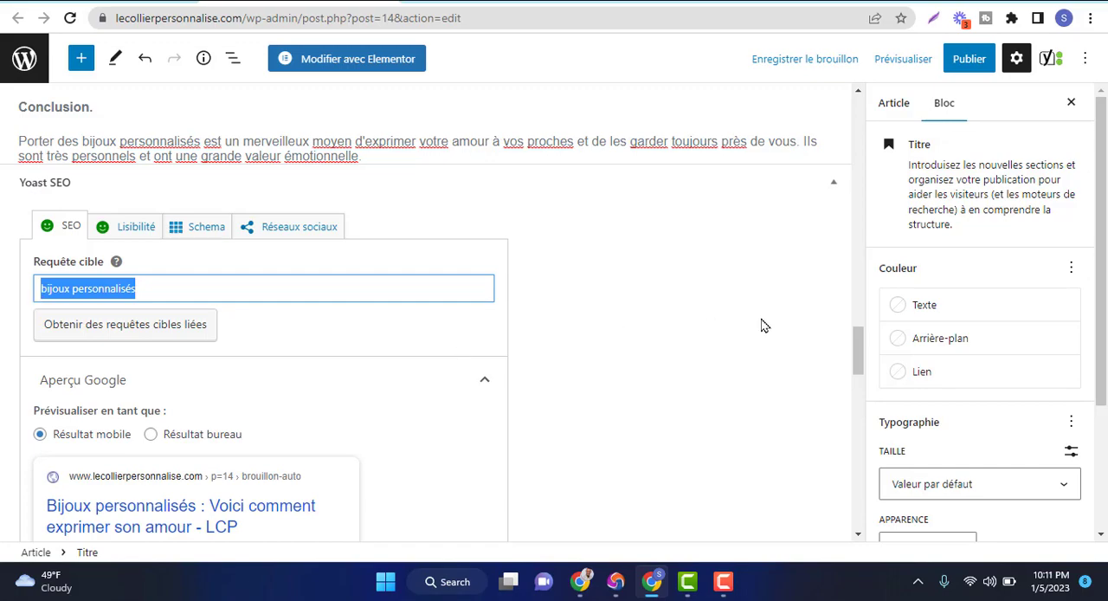
Transform the heart locket image in section 2 into a gallery block
drag(855, 353, 855, 183)
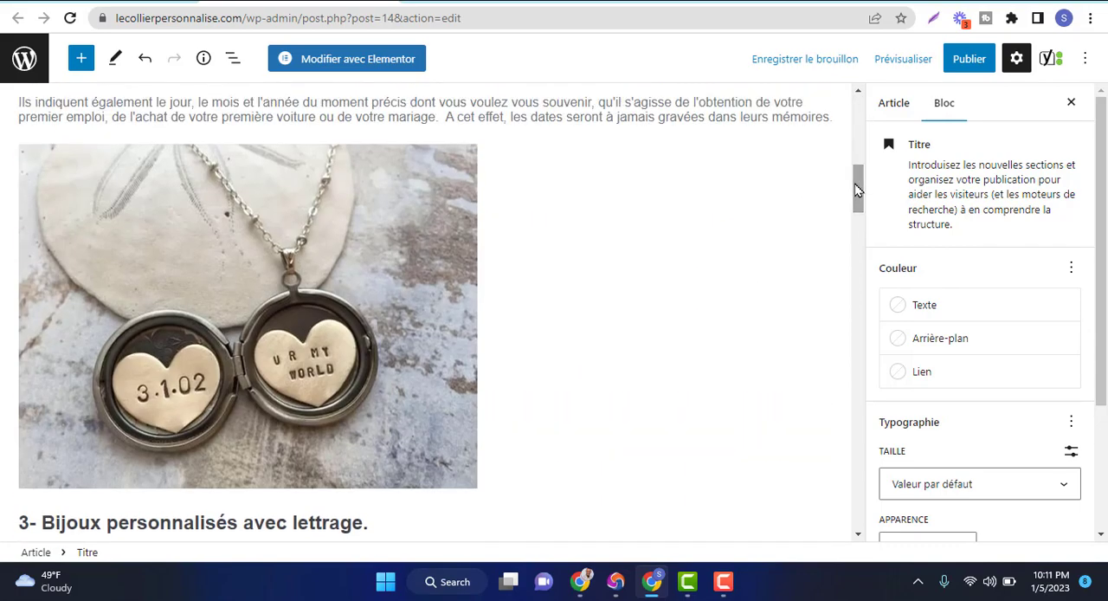
click(275, 305)
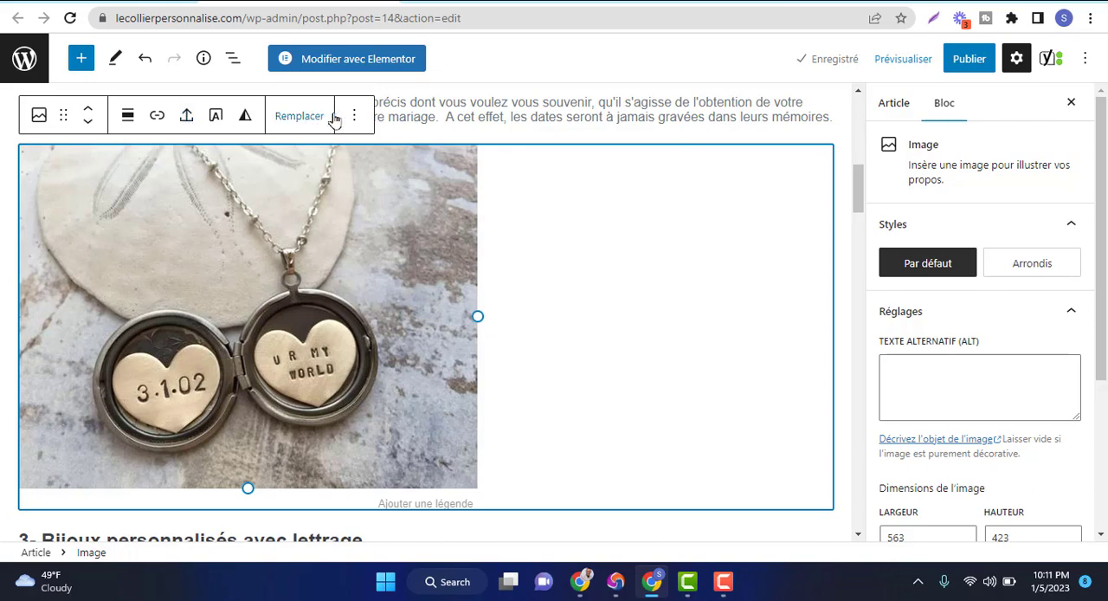
click(355, 116)
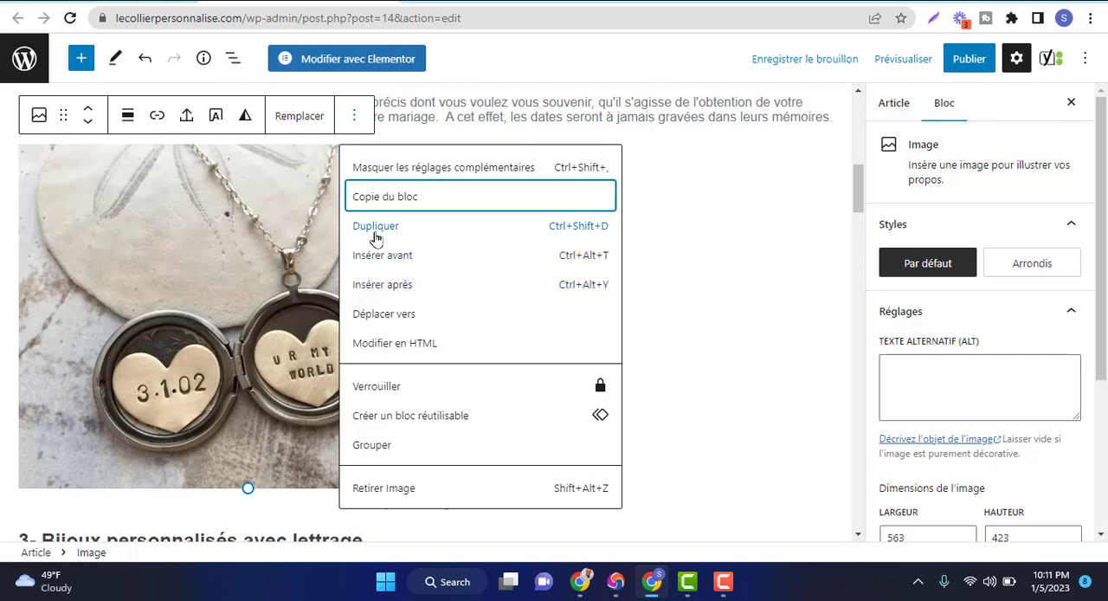
click(252, 264)
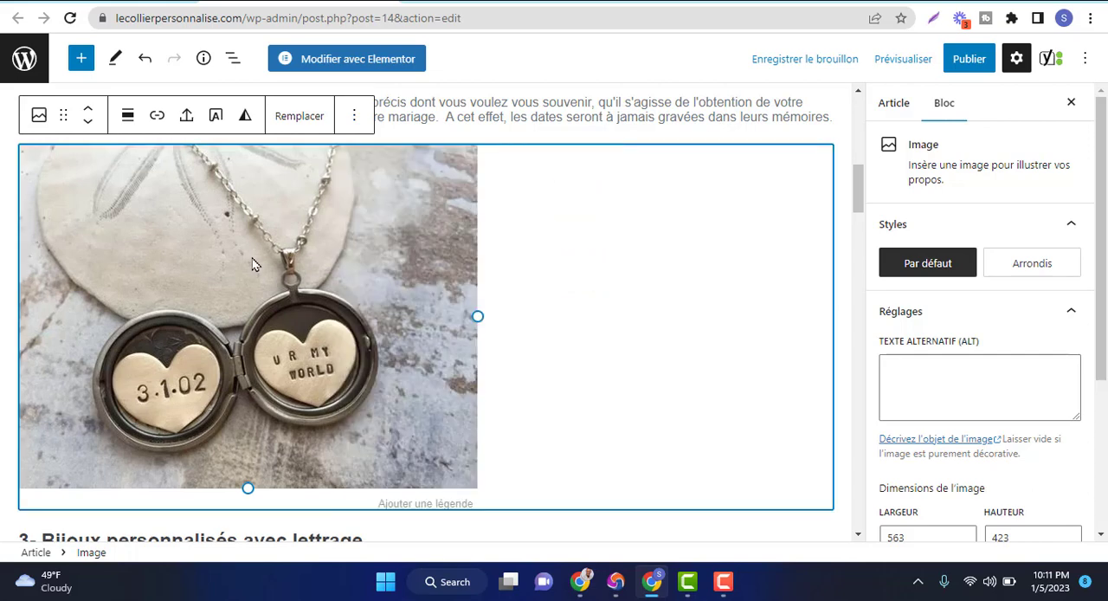
click(355, 122)
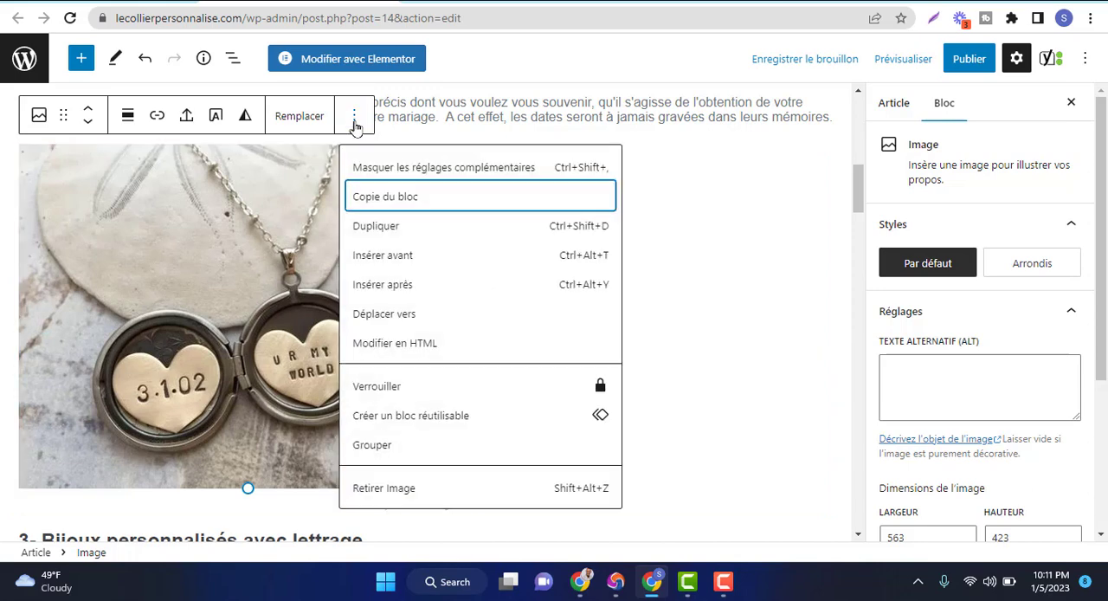
click(163, 153)
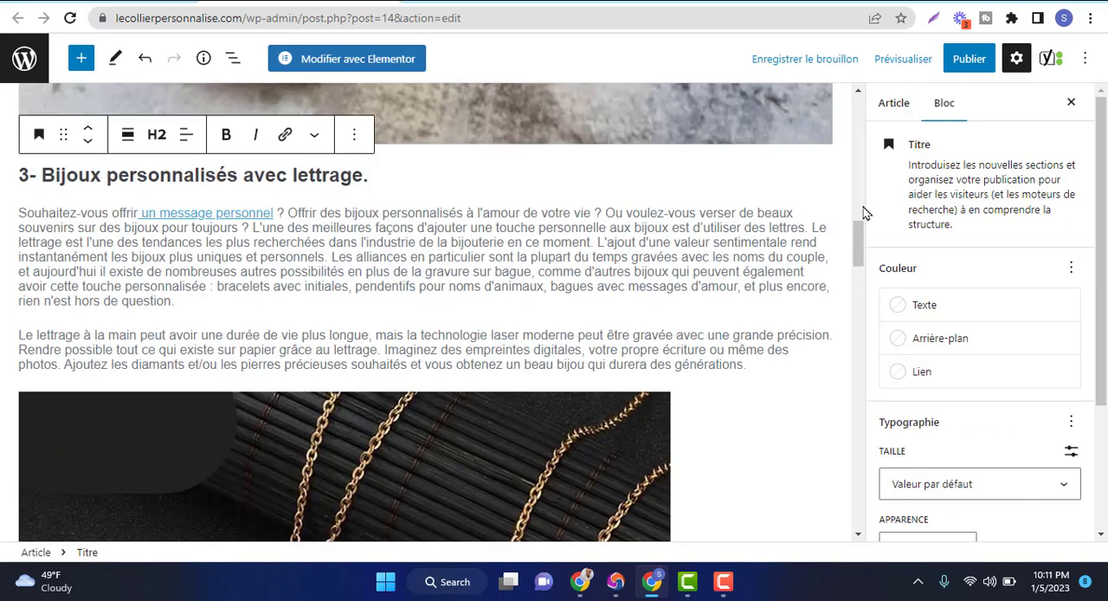
Select the locket image inside its gallery and save the article as a draft
scroll(864, 212, up, 5)
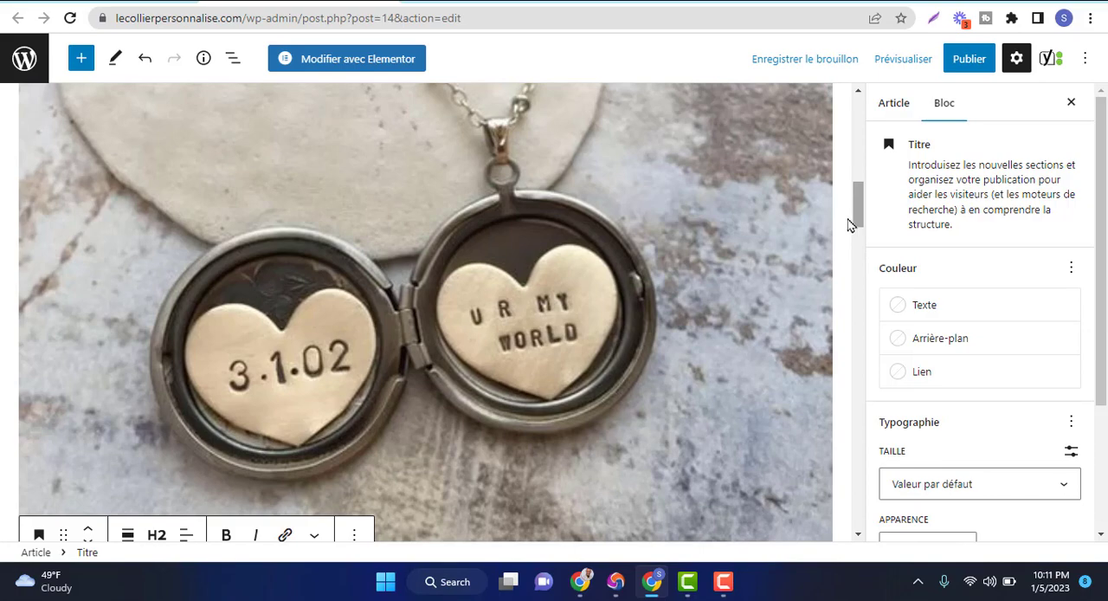
scroll(857, 172, up, 5)
drag(860, 180, 864, 284)
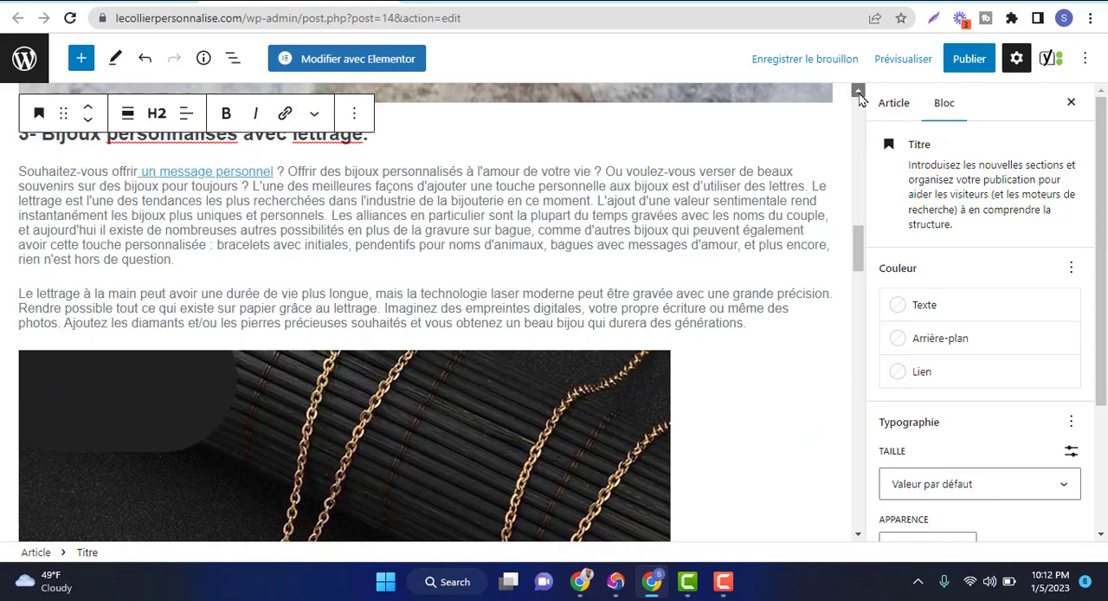
drag(860, 97, 860, 97)
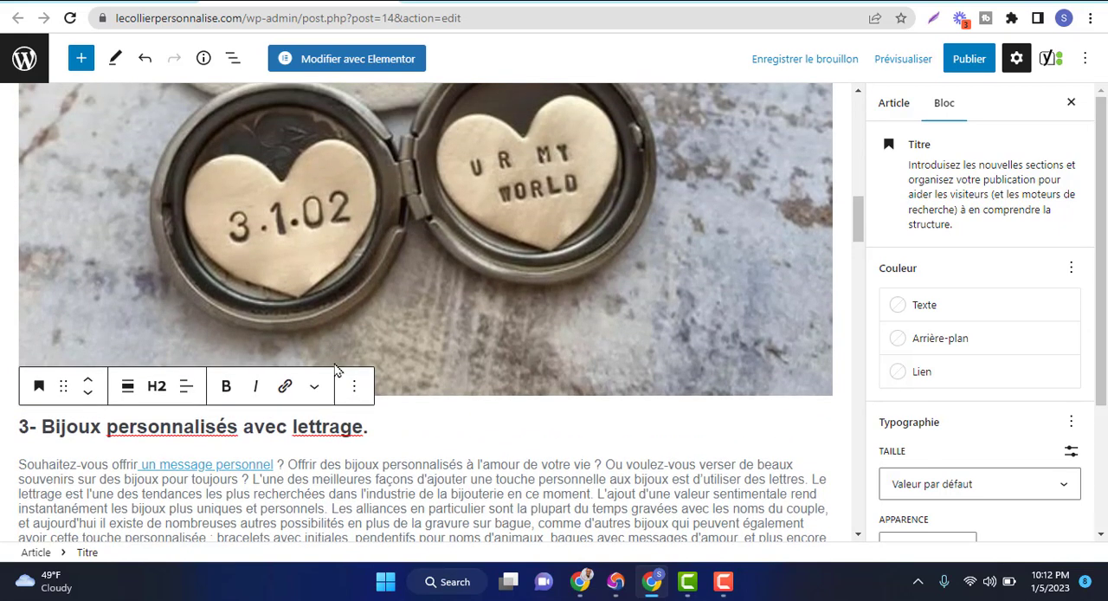
click(356, 389)
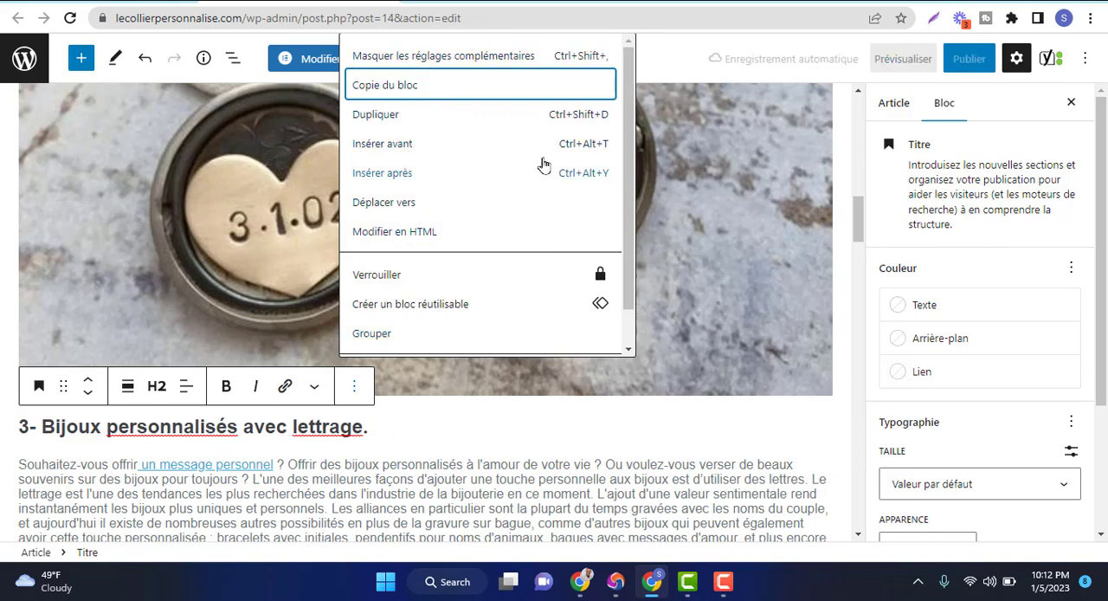
click(658, 296)
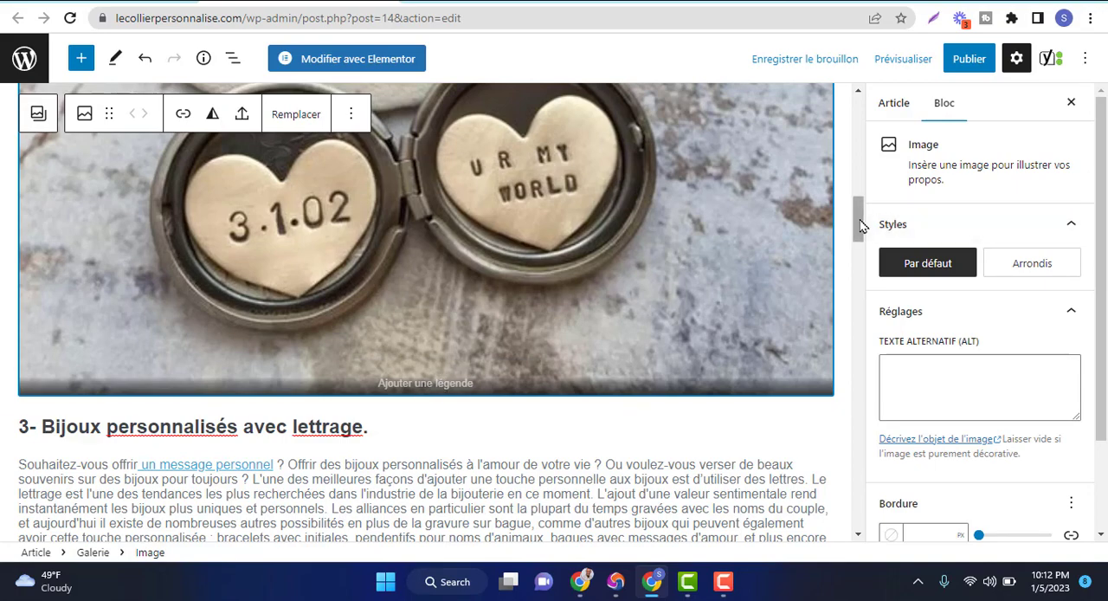
drag(861, 225, 856, 167)
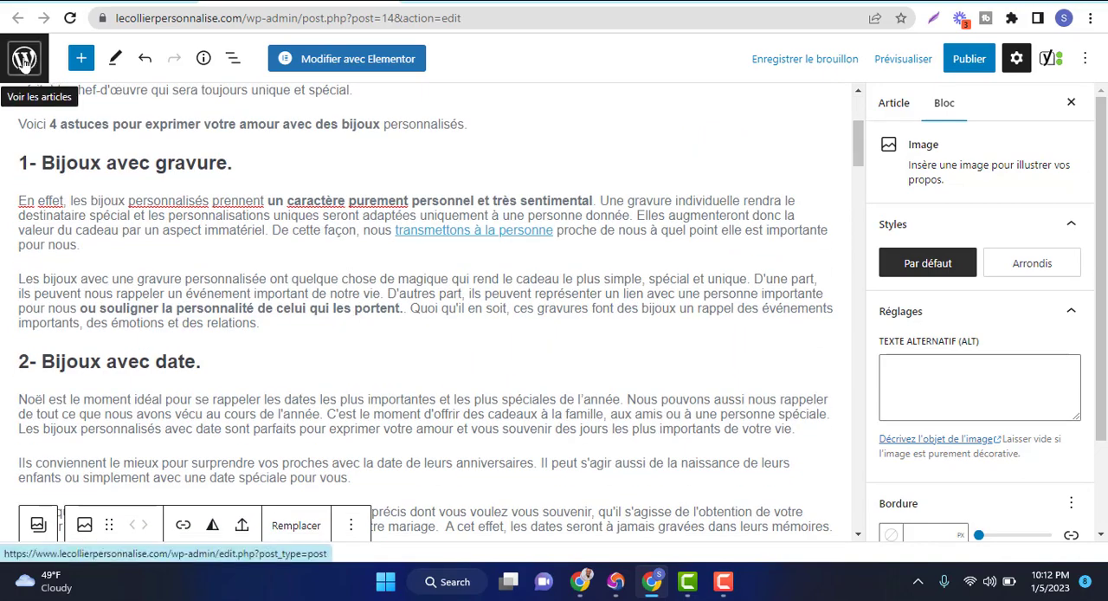
click(829, 69)
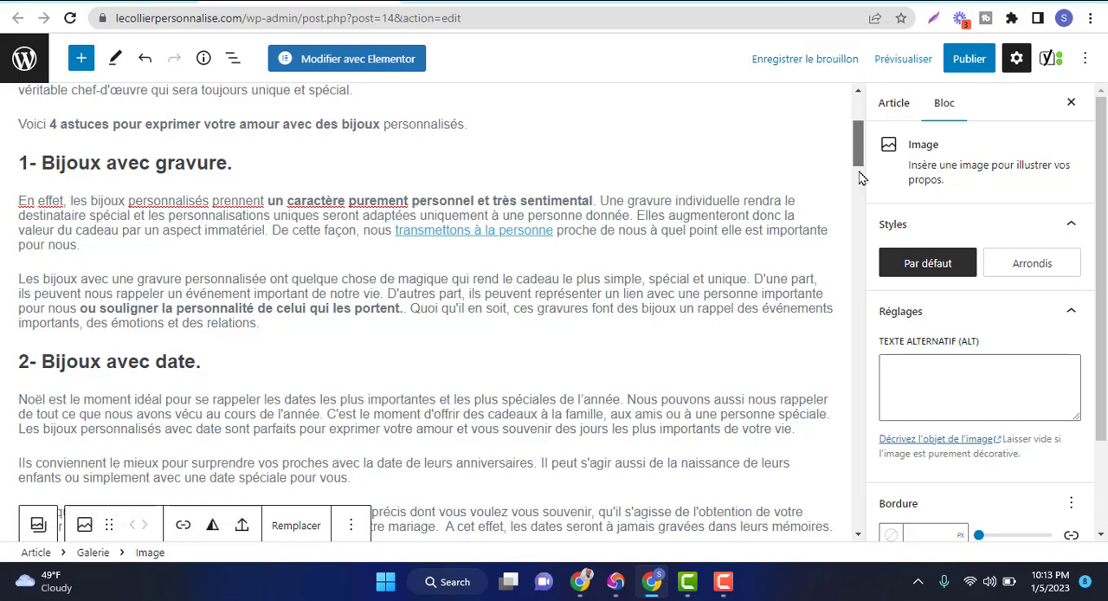
Look through the article's locket and necklace images, their block settings and the sections down to the Yoast SEO area
scroll(858, 147, down, 5)
scroll(856, 259, down, 15)
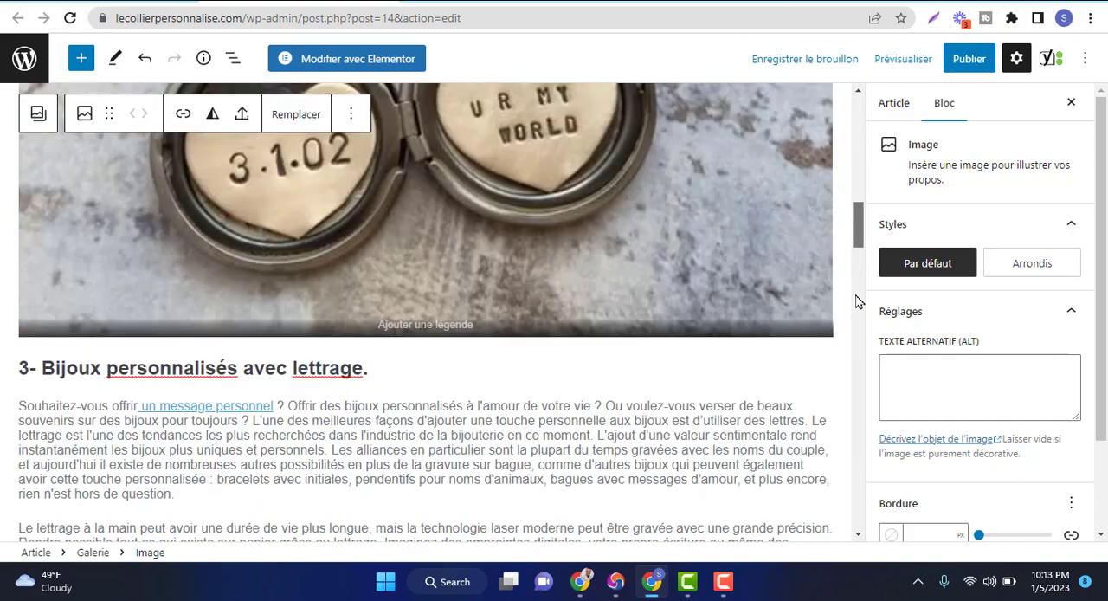
scroll(856, 333, down, 3)
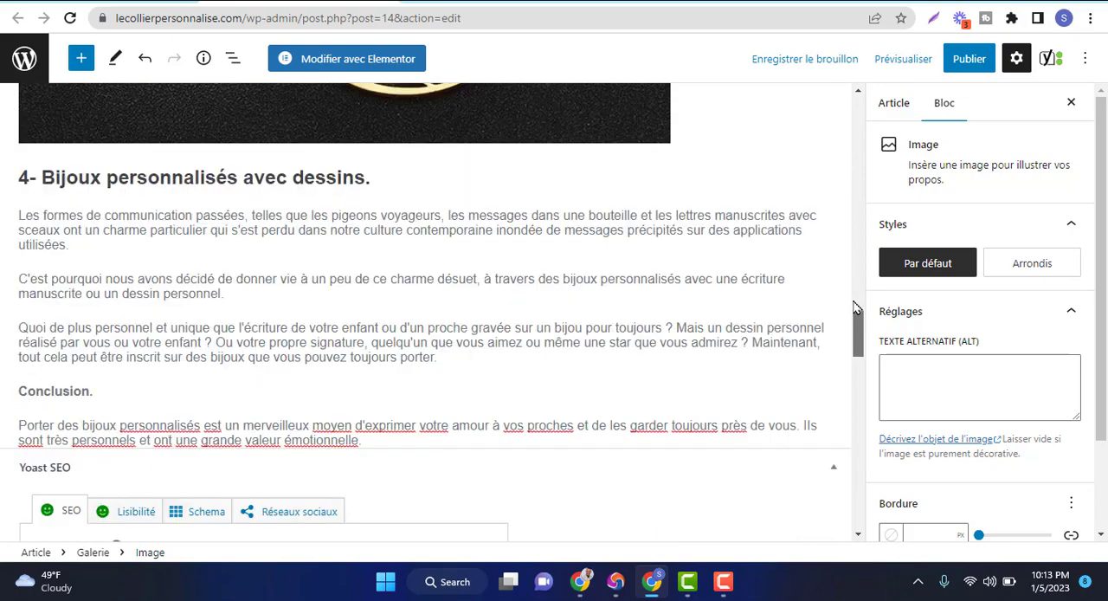
scroll(858, 292, up, 6)
scroll(860, 291, up, 1)
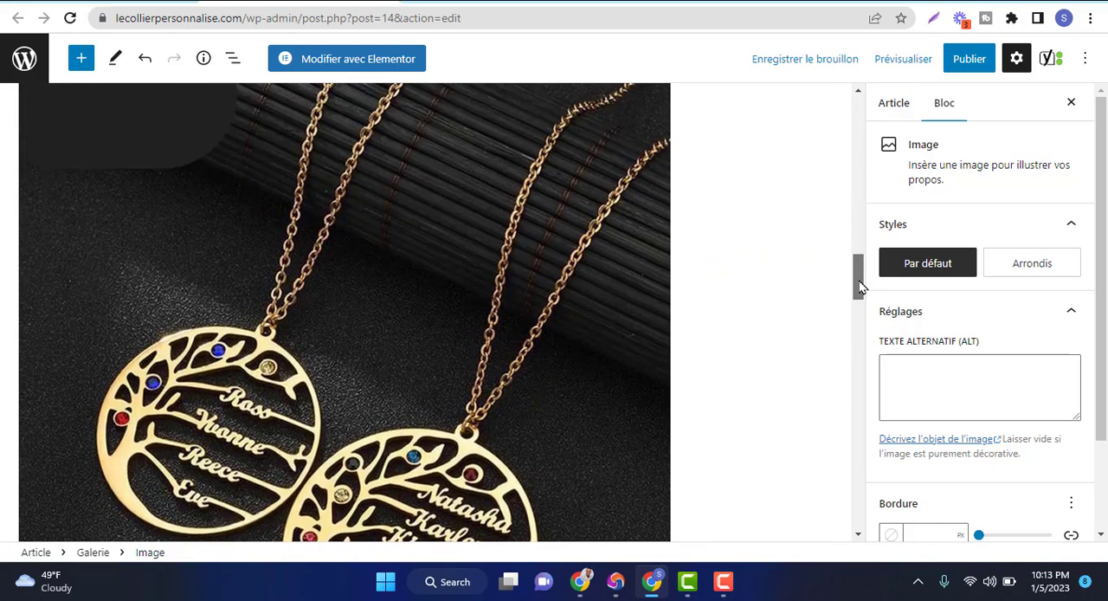
click(544, 295)
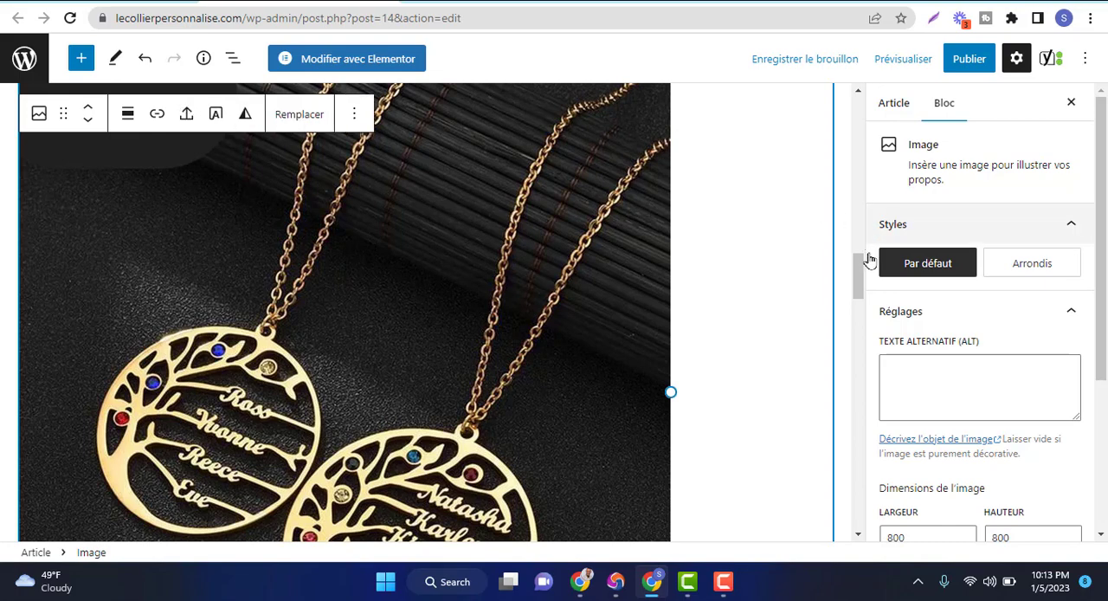
scroll(858, 285, down, 2)
scroll(858, 300, down, 5)
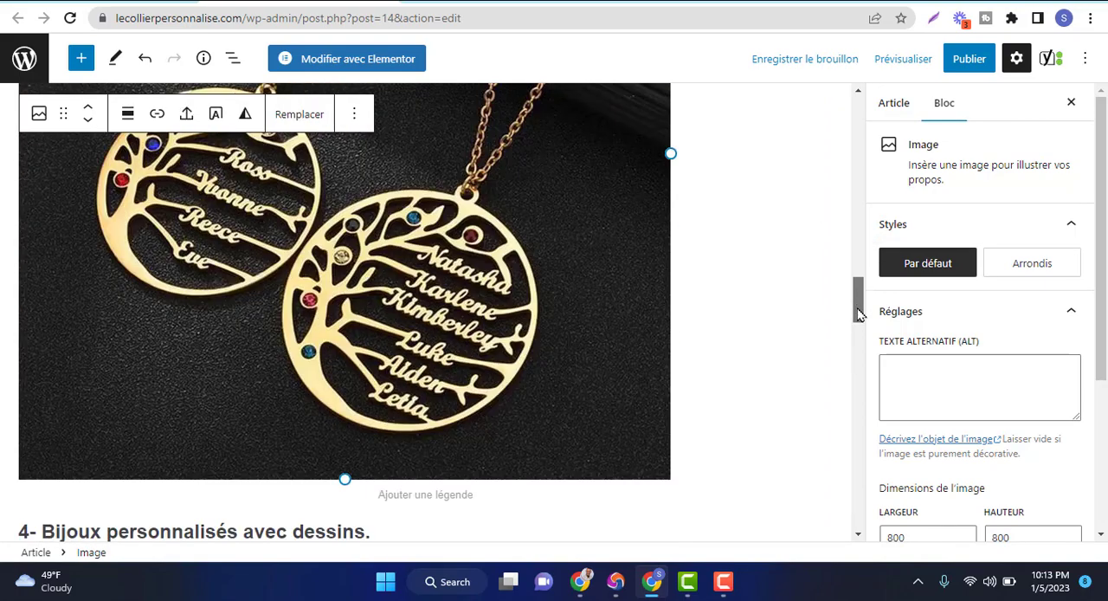
scroll(356, 350, up, 6)
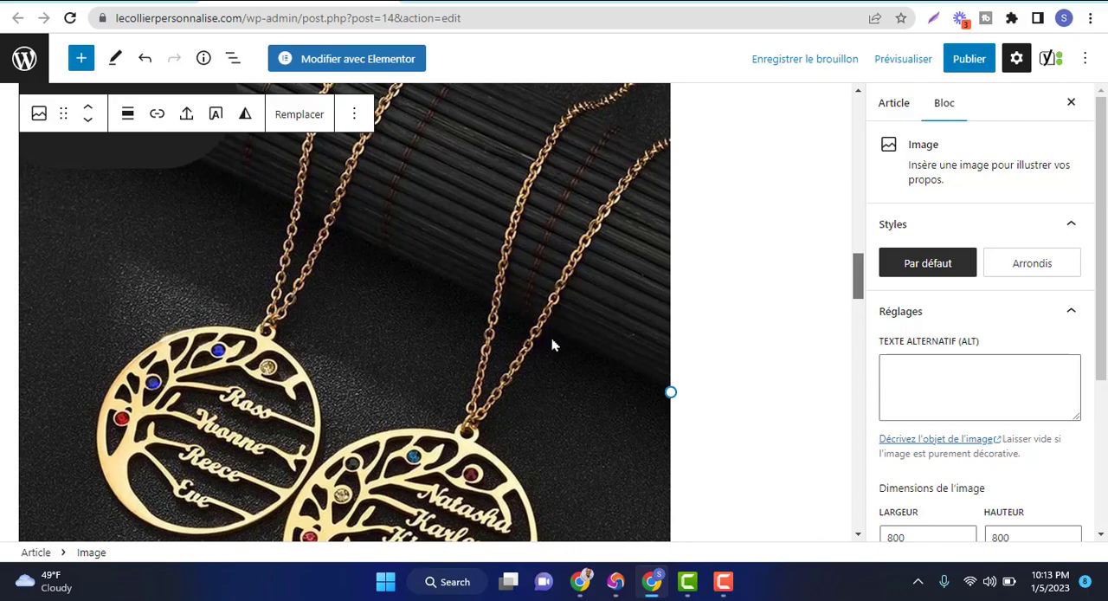
scroll(762, 313, down, 4)
scroll(779, 252, up, 10)
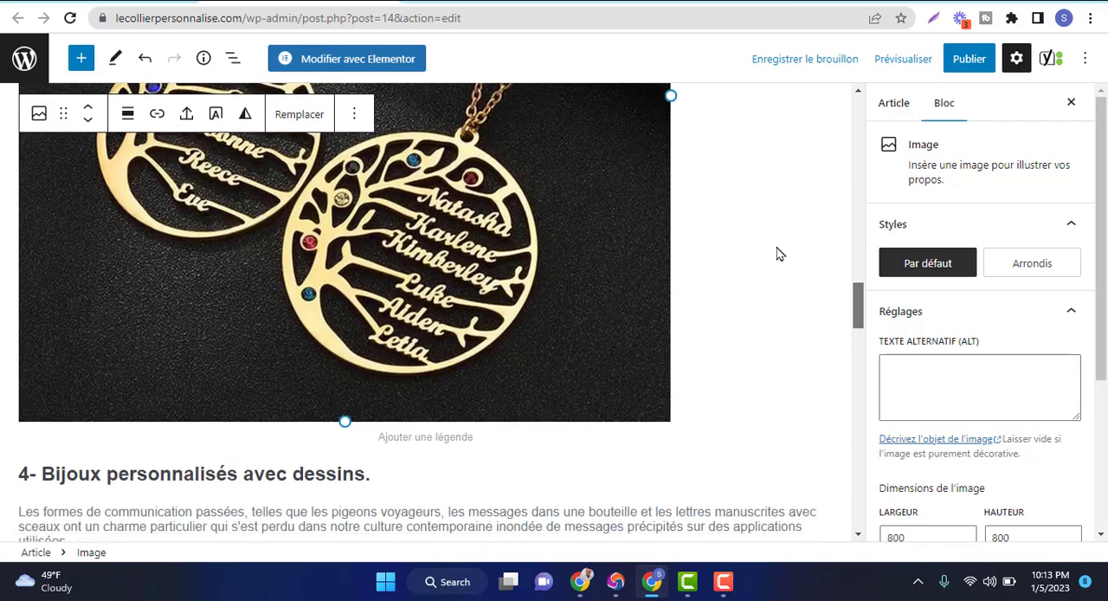
scroll(784, 201, up, 3)
scroll(805, 260, down, 10)
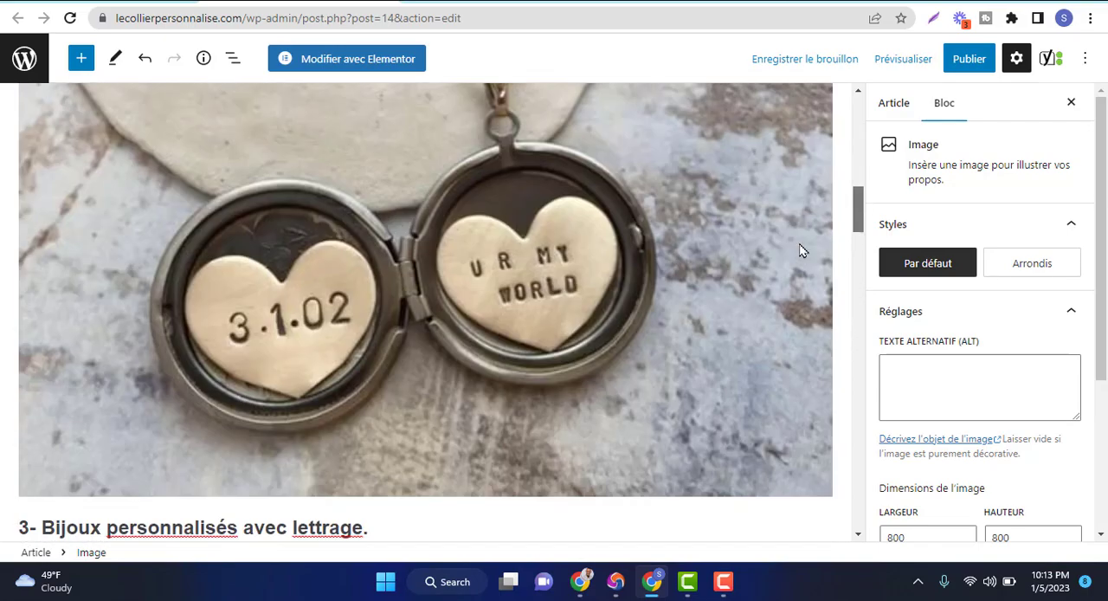
scroll(819, 342, down, 7)
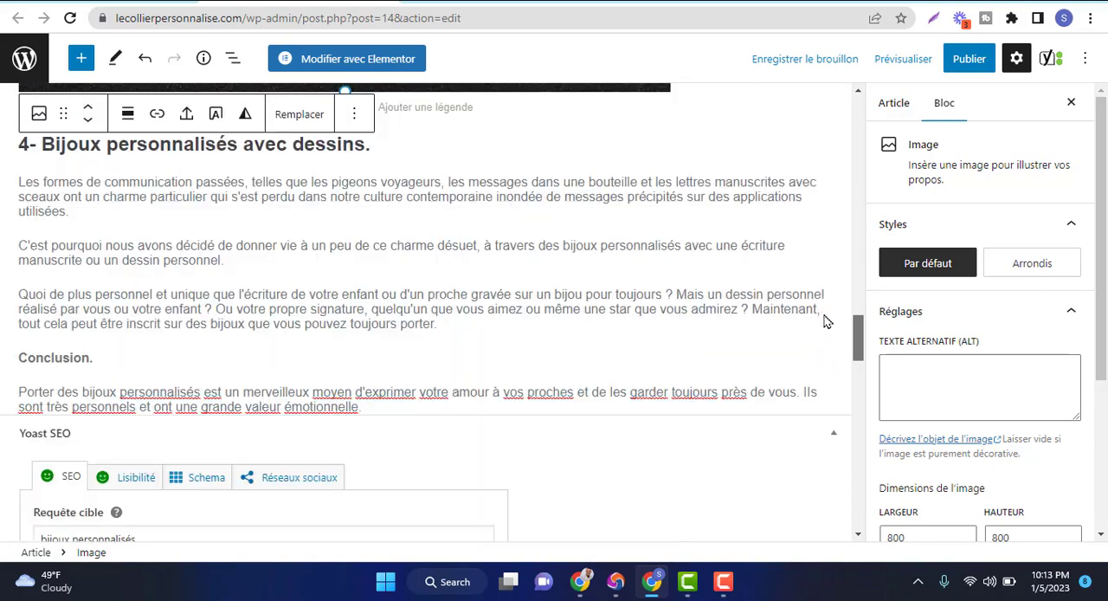
scroll(836, 343, up, 3)
scroll(837, 342, down, 1)
scroll(842, 336, down, 3)
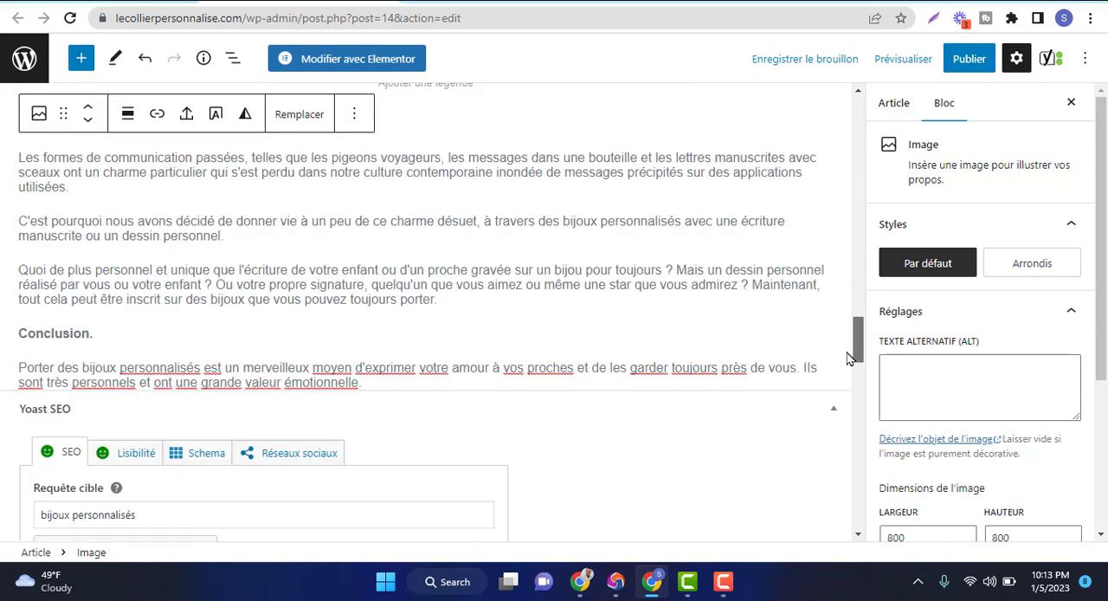
scroll(853, 355, up, 1)
scroll(851, 364, down, 2)
drag(852, 364, 853, 271)
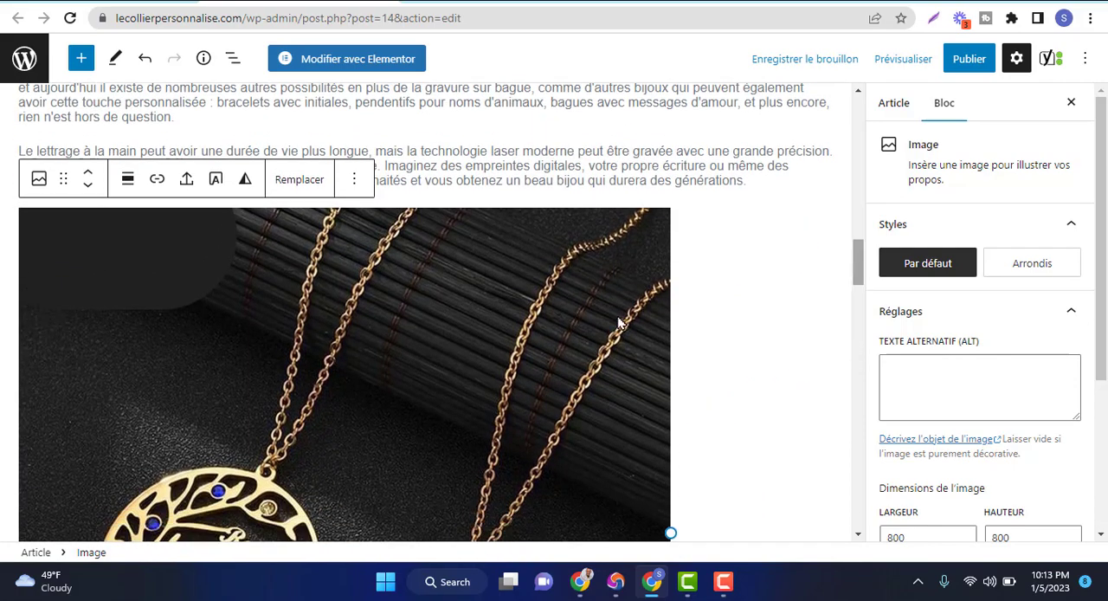
Transform the necklace image in section 3 into a gallery and save the draft
click(470, 345)
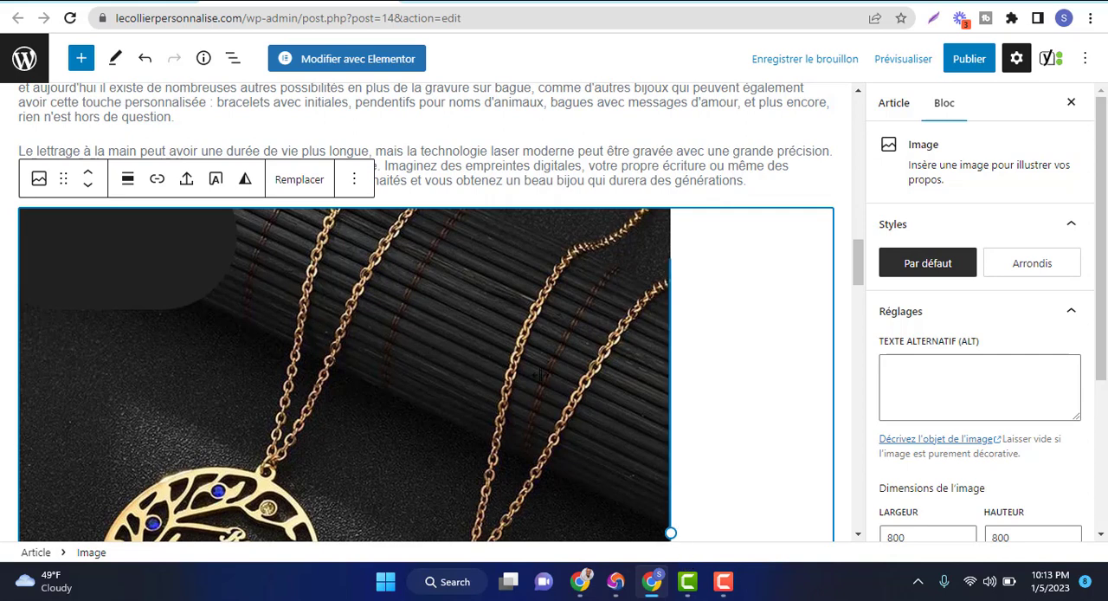
click(40, 179)
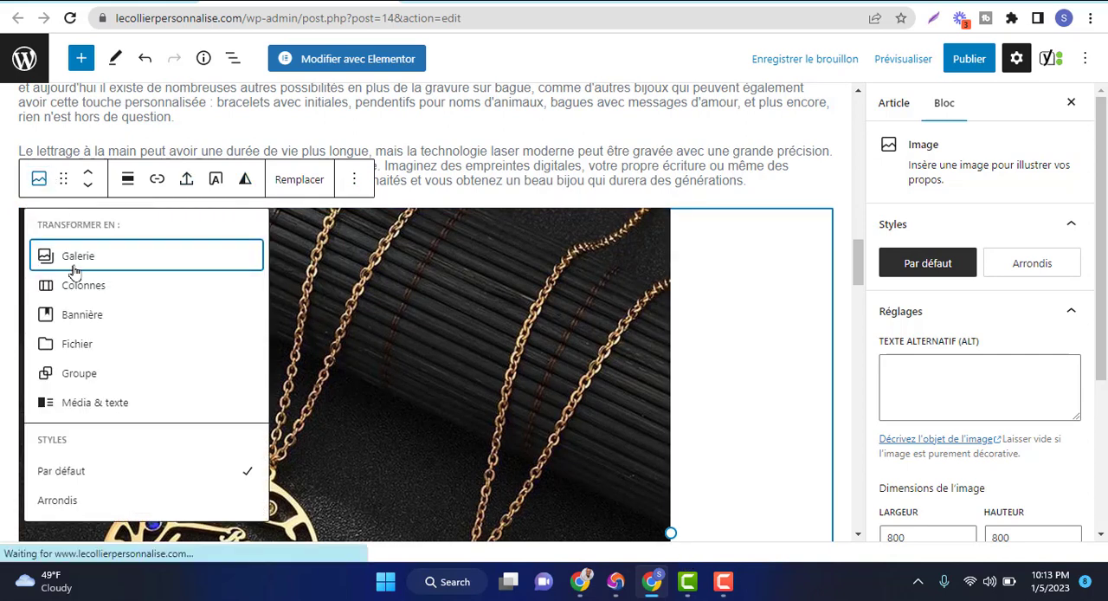
mouse_move(74, 271)
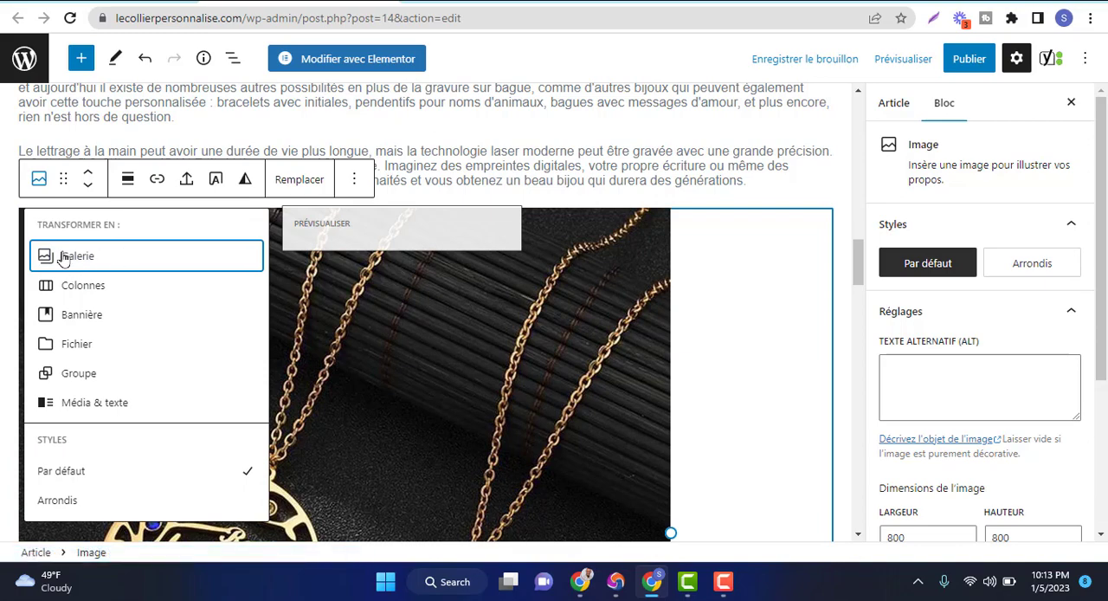
click(62, 258)
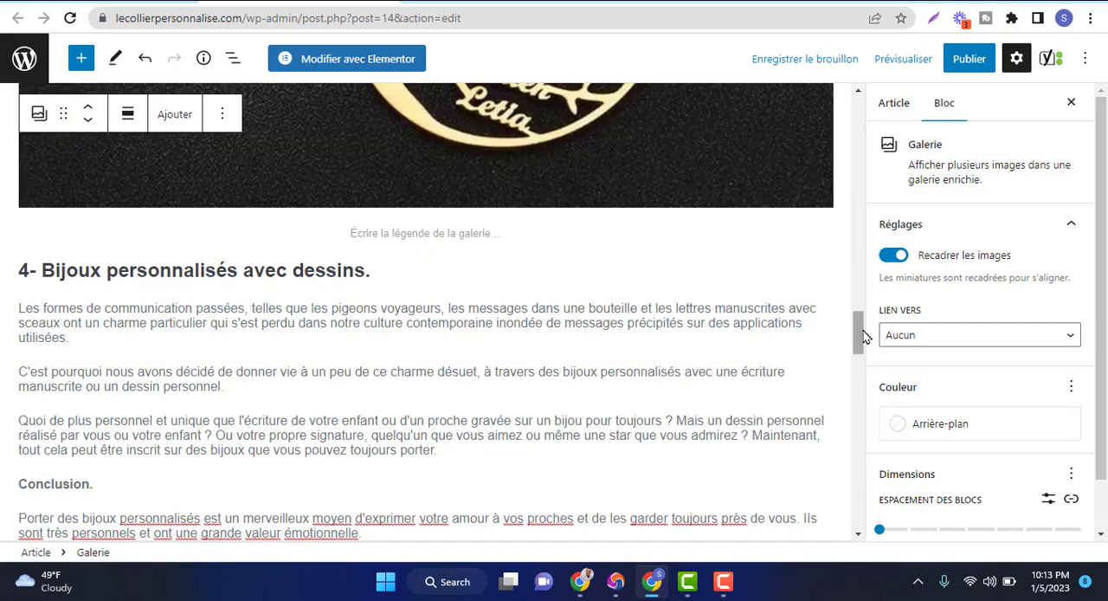
drag(863, 332, 860, 250)
click(809, 61)
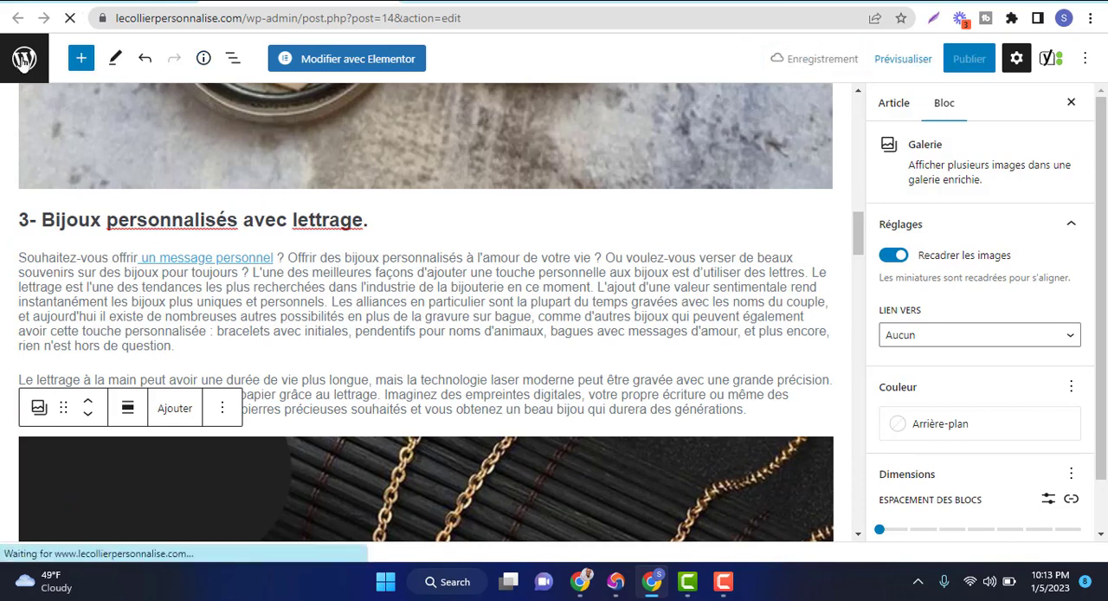
Leave the editor for the article list and check the media library for images in a separate tab
click(24, 59)
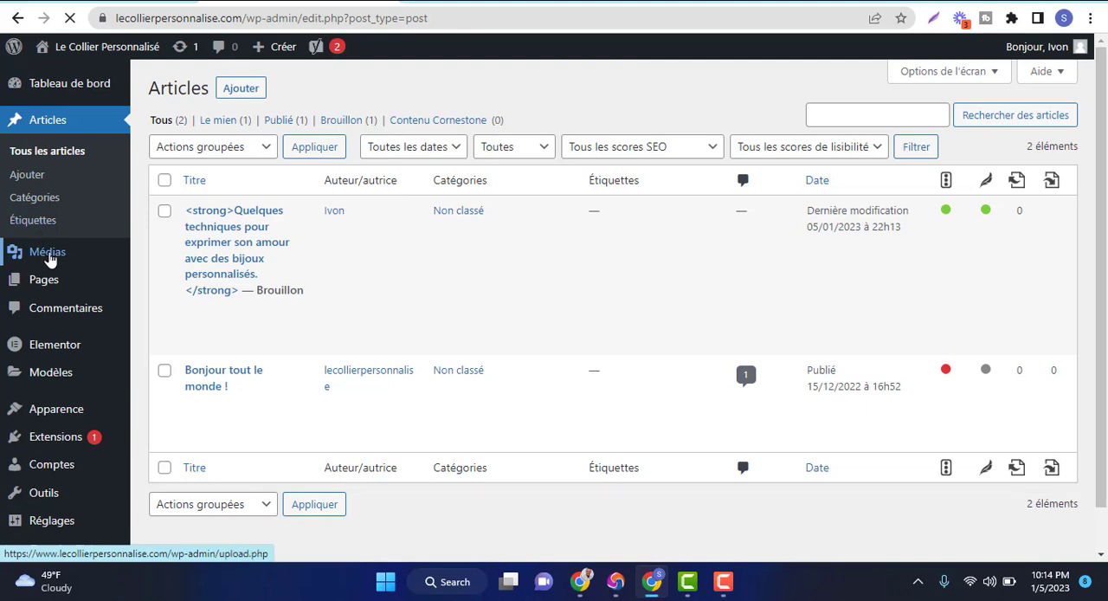
right_click(49, 258)
click(85, 273)
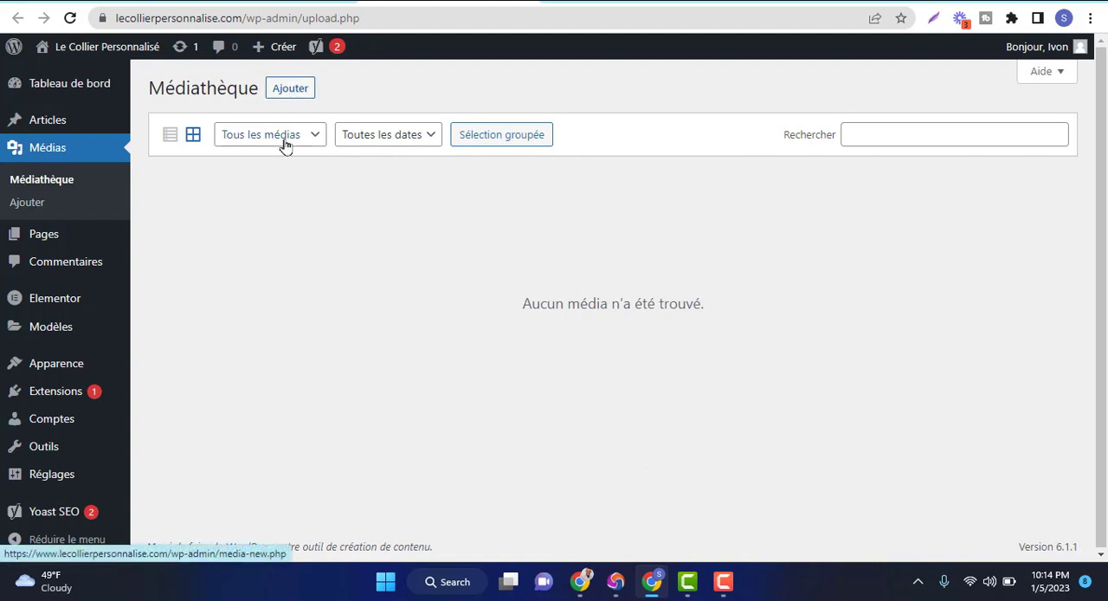
click(269, 1)
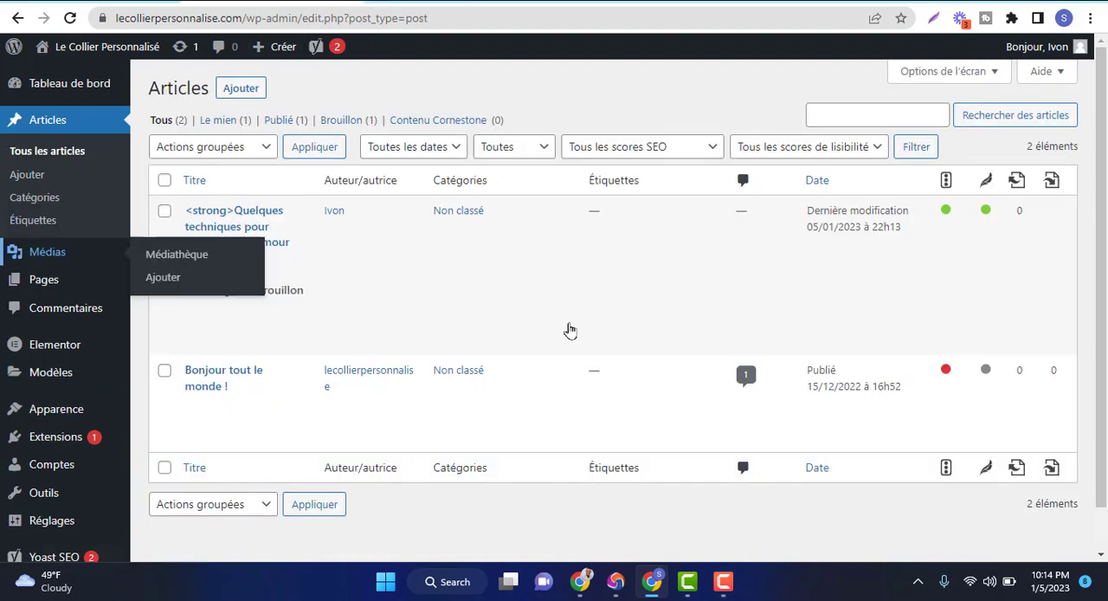
drag(1105, 159, 1107, 232)
drag(1105, 188, 1105, 150)
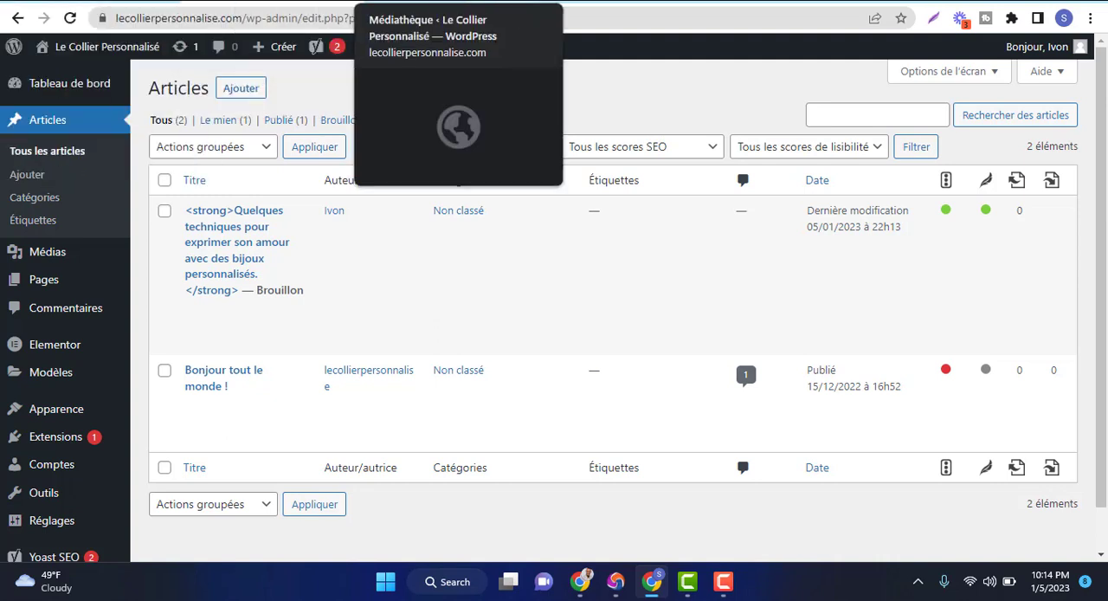
click(416, 2)
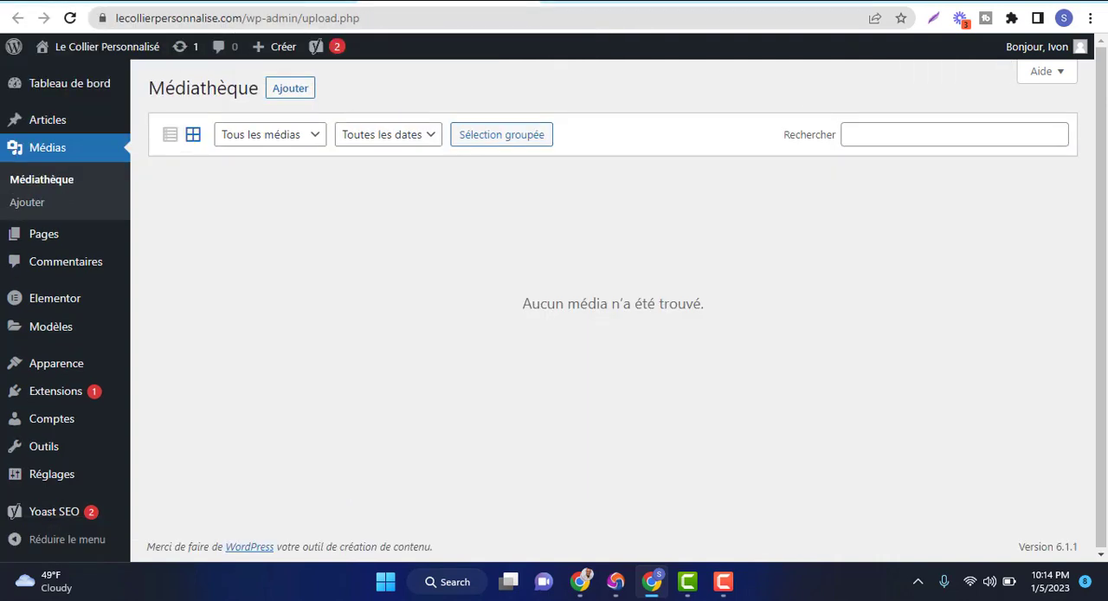
click(264, 2)
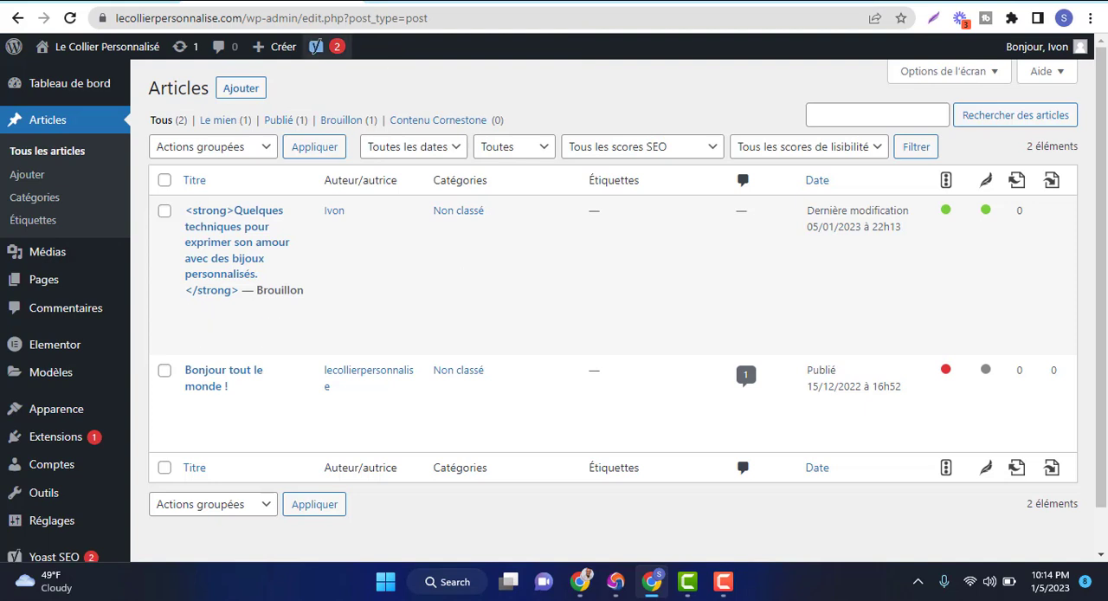
Reopen the draft article "Quelques techniques pour exprimer son amour avec des bijoux personnalisés." for editing from the article list
click(623, 2)
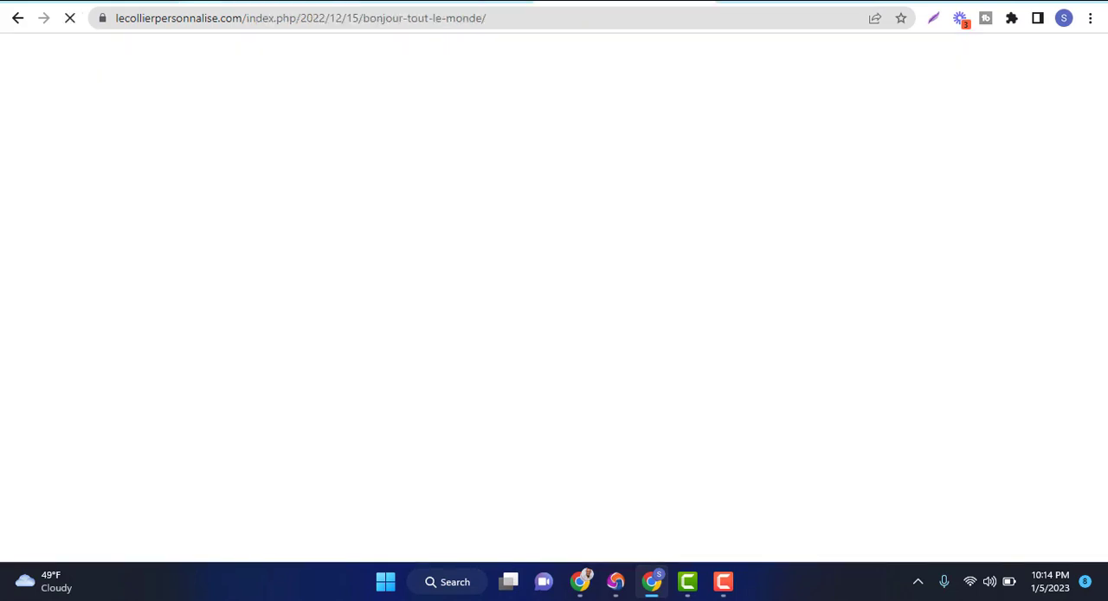
click(264, 1)
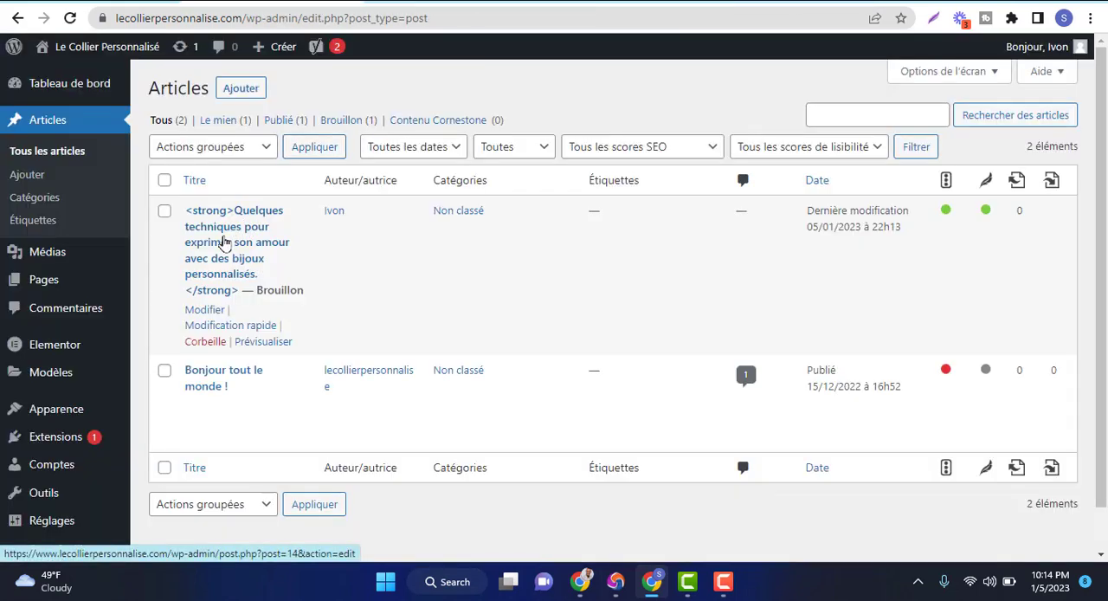
click(223, 243)
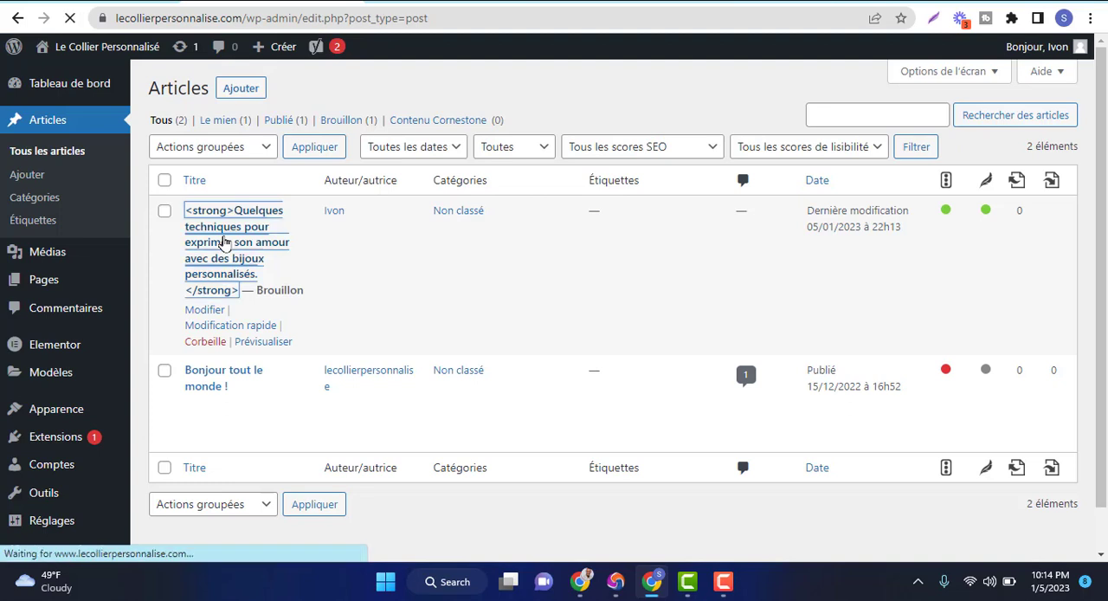